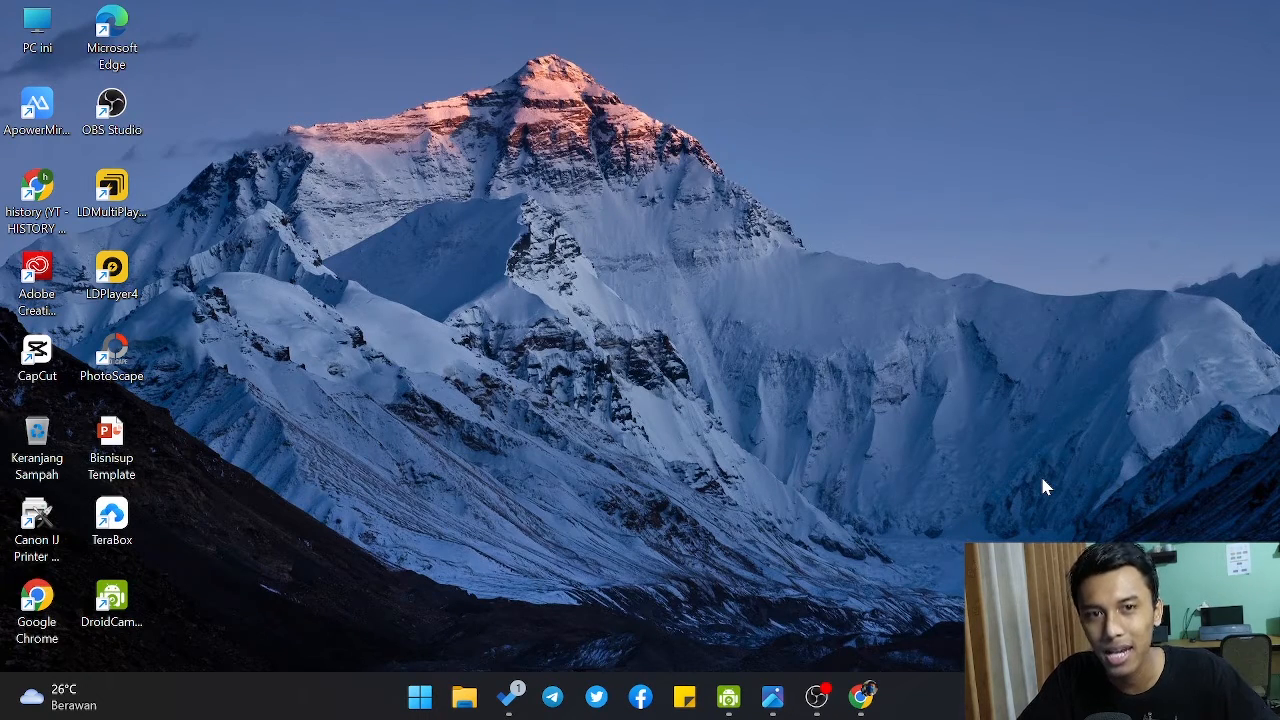
# Step: Switch to Chrome and create a blank Video TikTok design, 1080 × 1920 pixels, in Canva
pyautogui.click(860, 697)
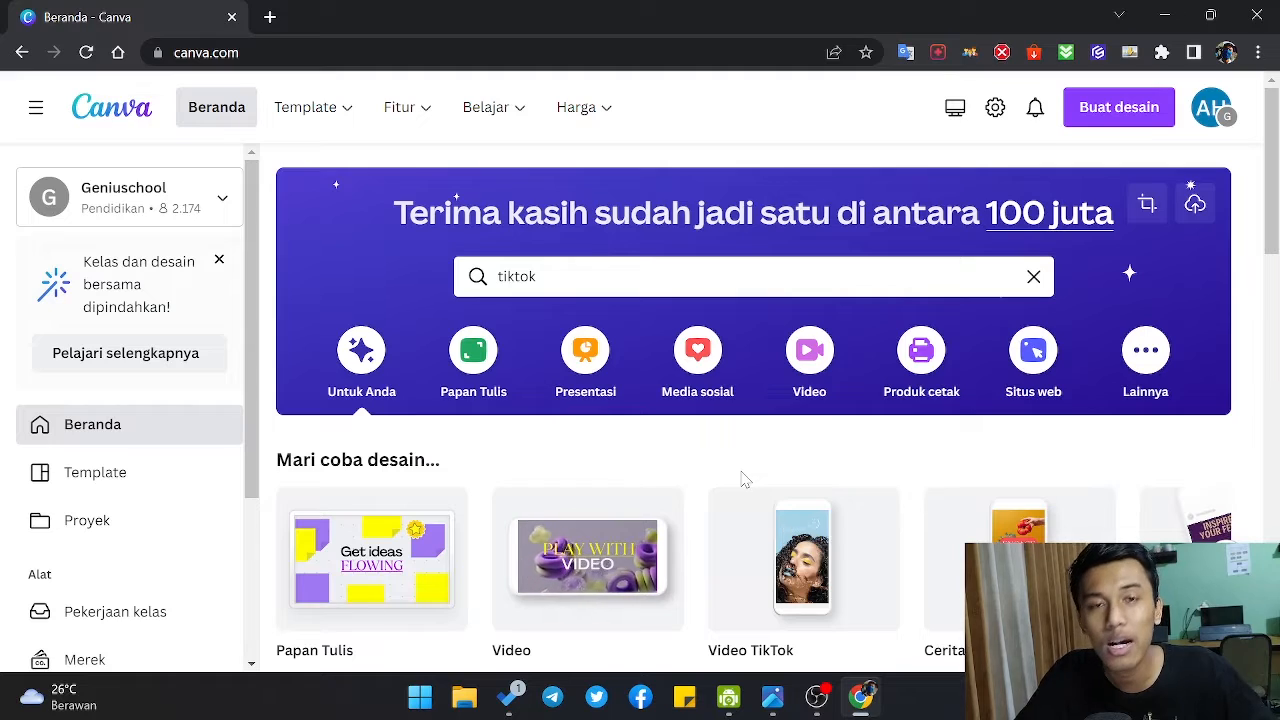
pyautogui.click(558, 288)
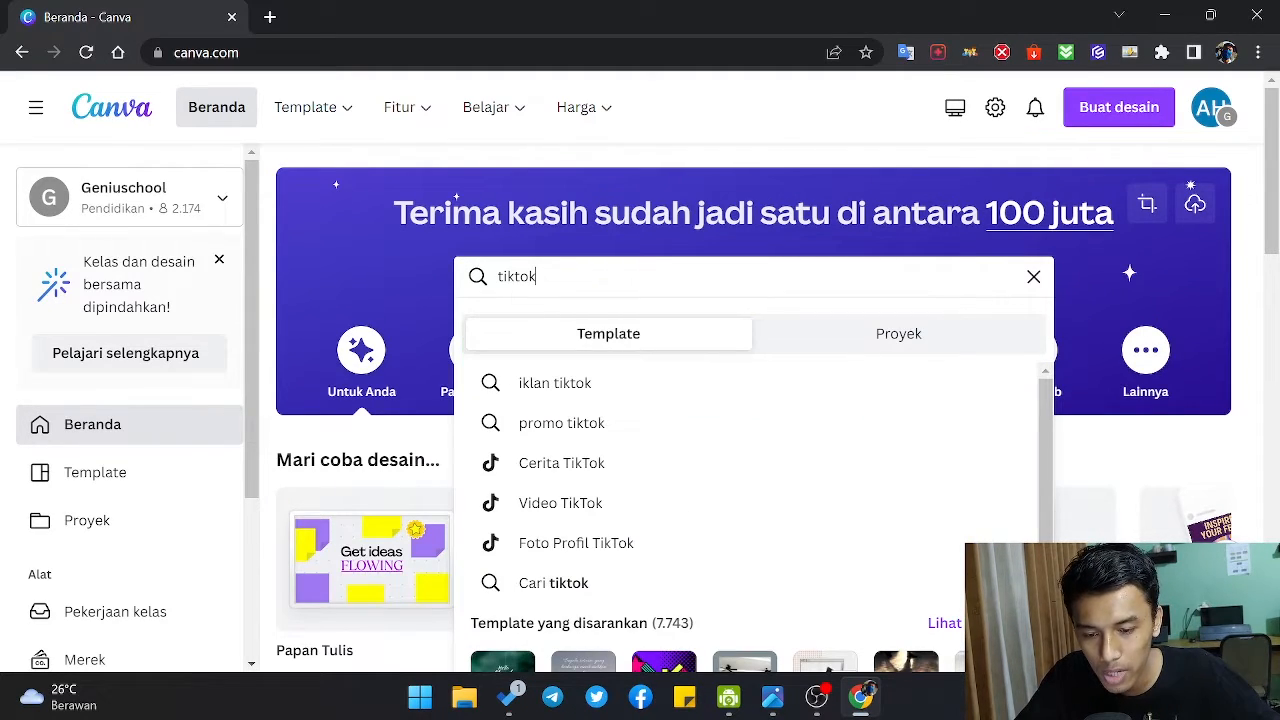
pyautogui.moveTo(554, 280); pyautogui.dragTo(492, 280)
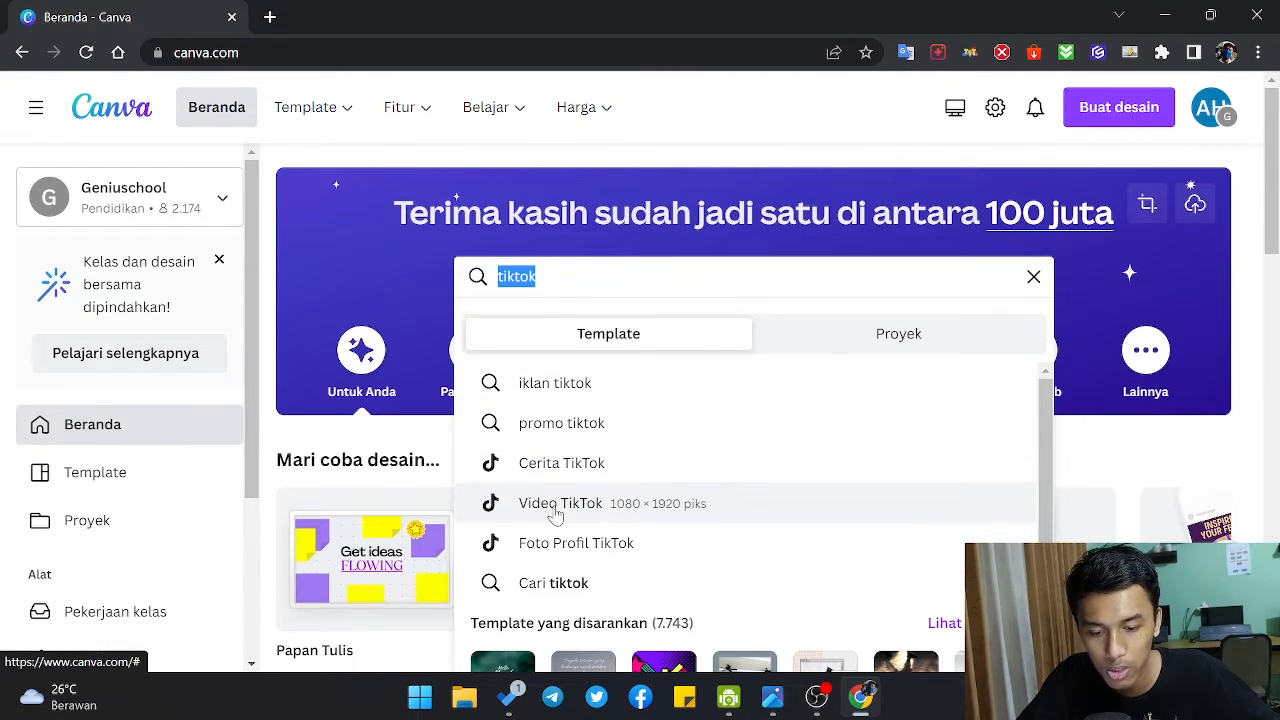
pyautogui.click(968, 222)
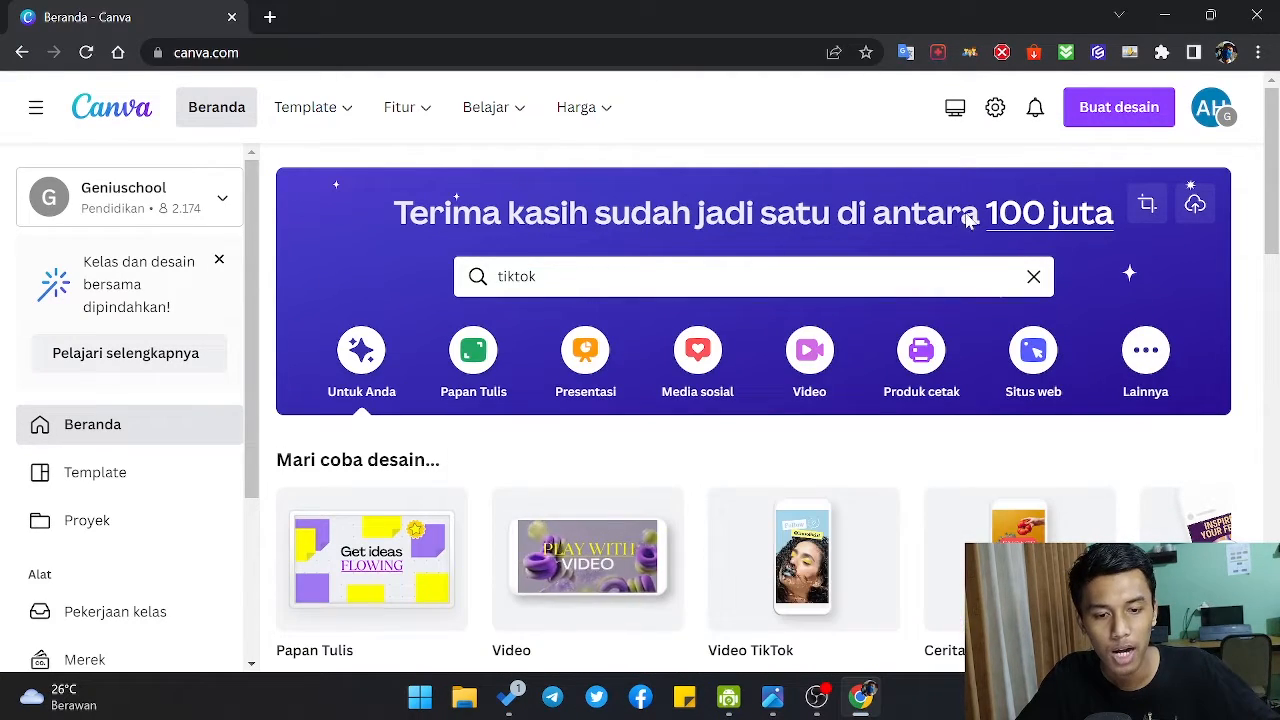
pyautogui.click(1090, 110)
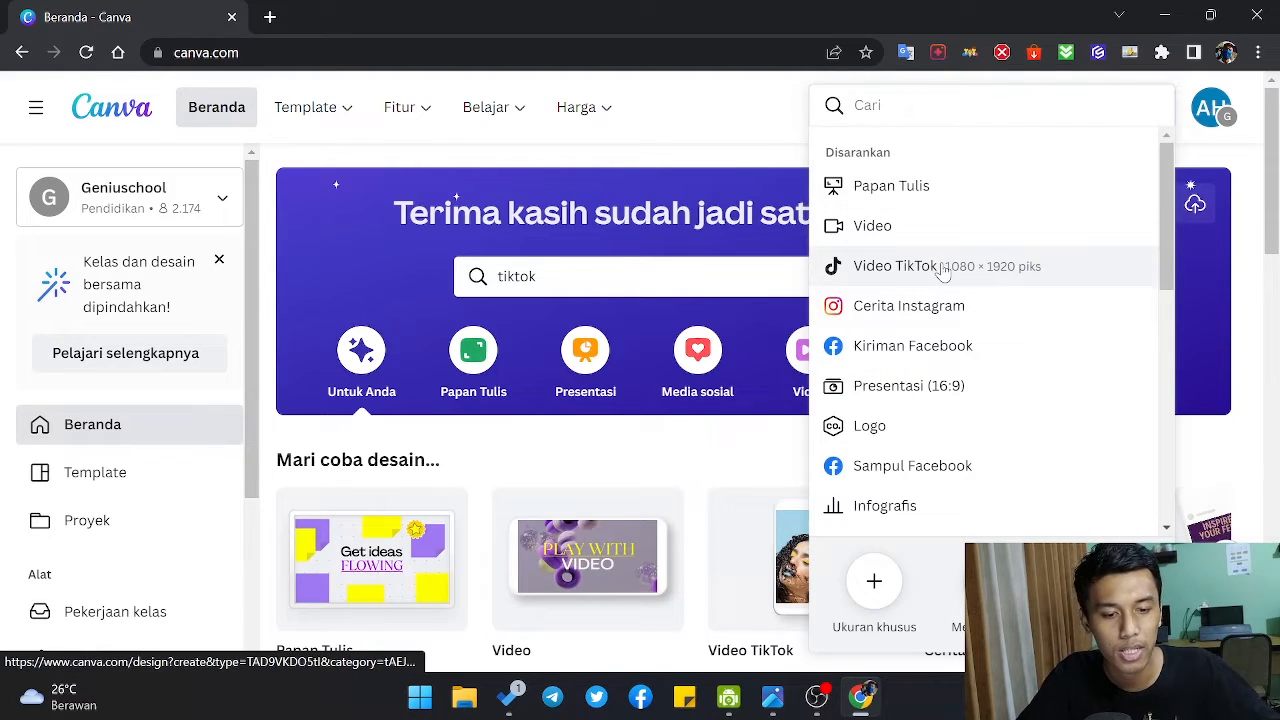
pyautogui.click(943, 268)
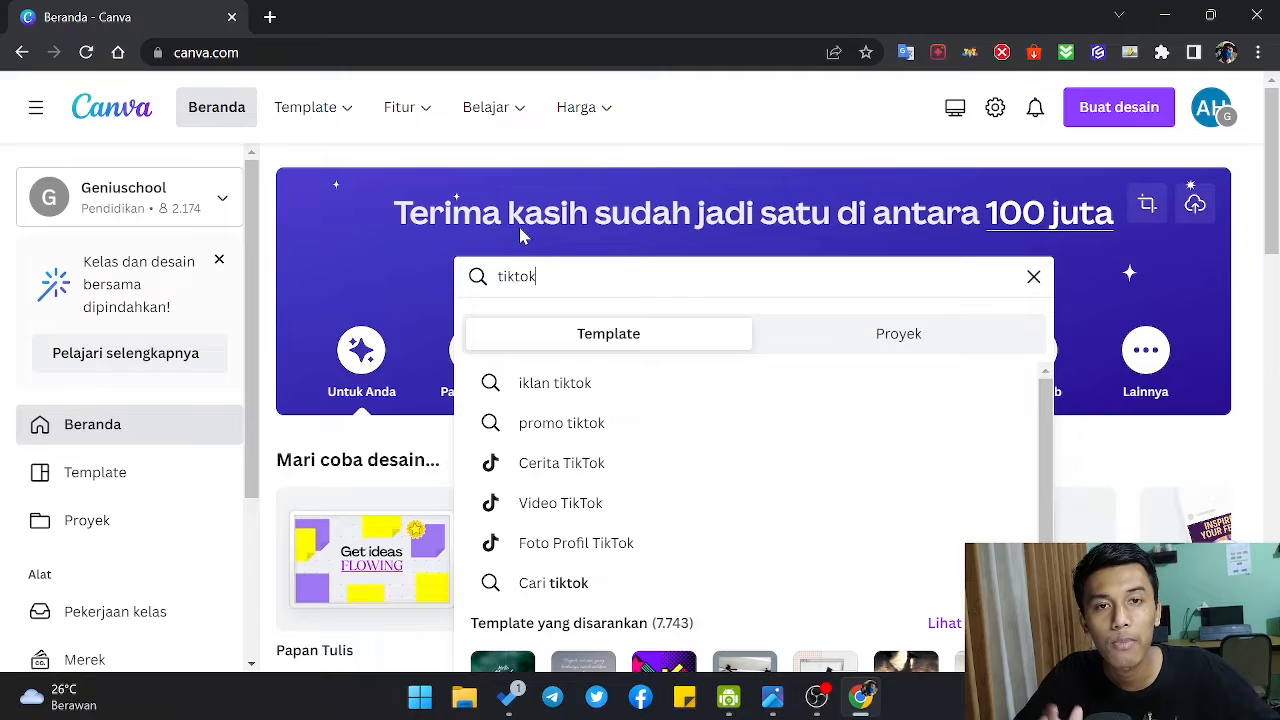
pyautogui.click(1117, 112)
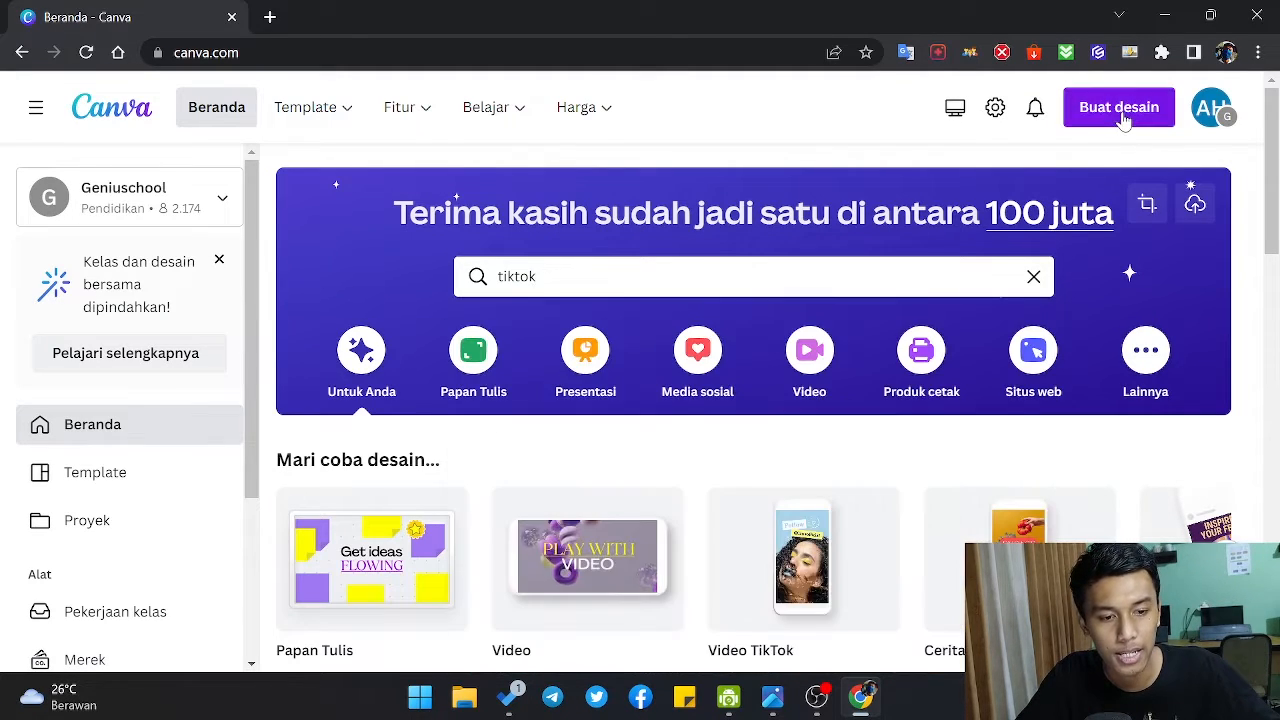
pyautogui.click(954, 280)
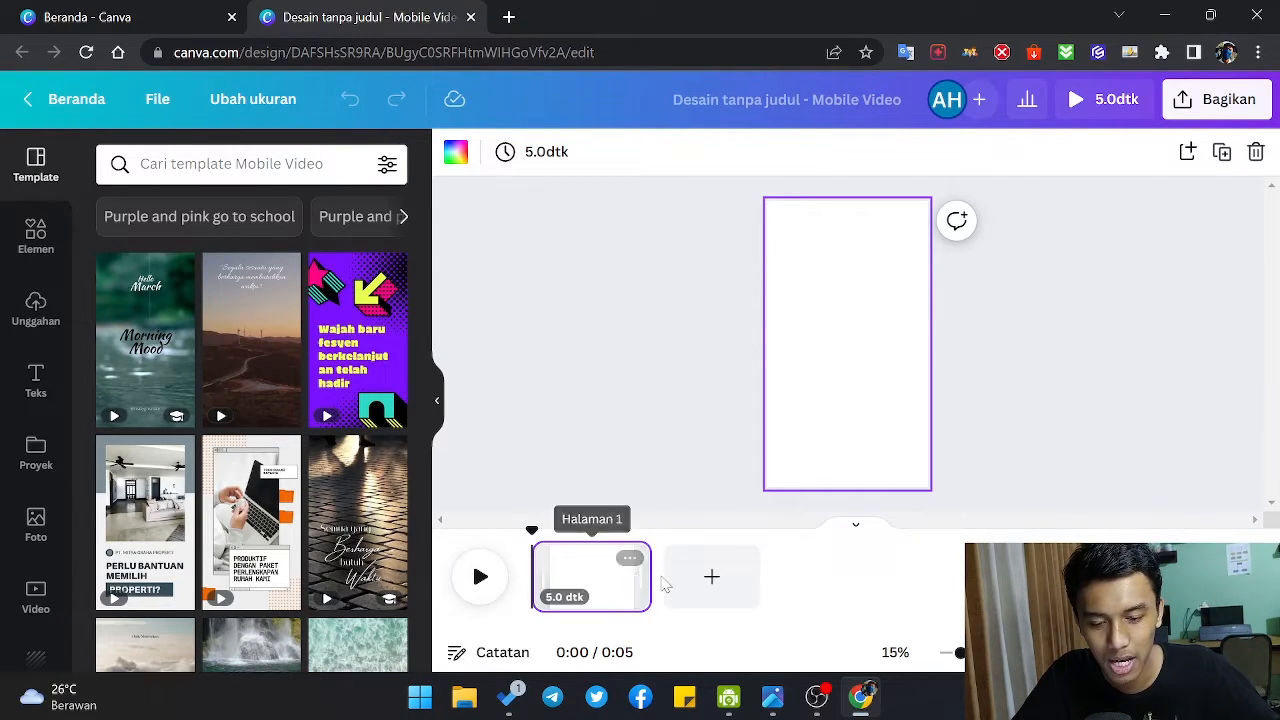
# Step: Extend the blank page's duration on the timeline to about 15.1 seconds
pyautogui.moveTo(643, 577); pyautogui.dragTo(1014, 577)
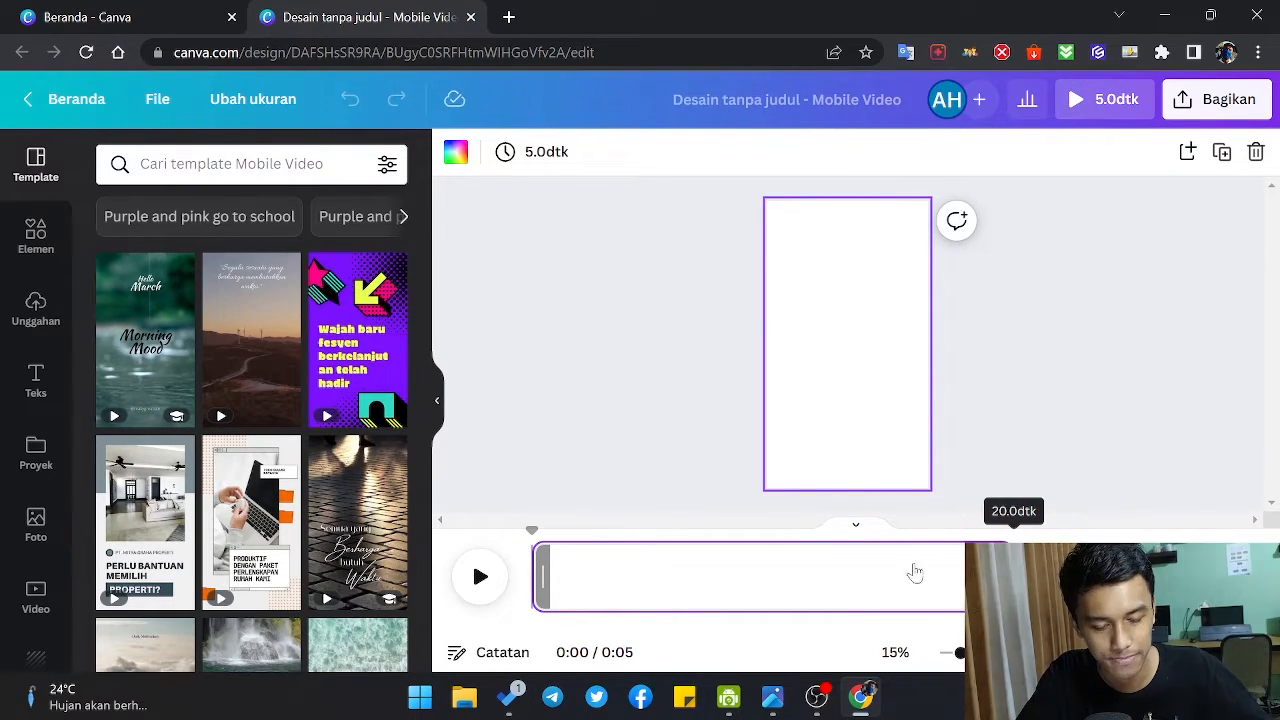
pyautogui.moveTo(914, 572); pyautogui.dragTo(914, 572)
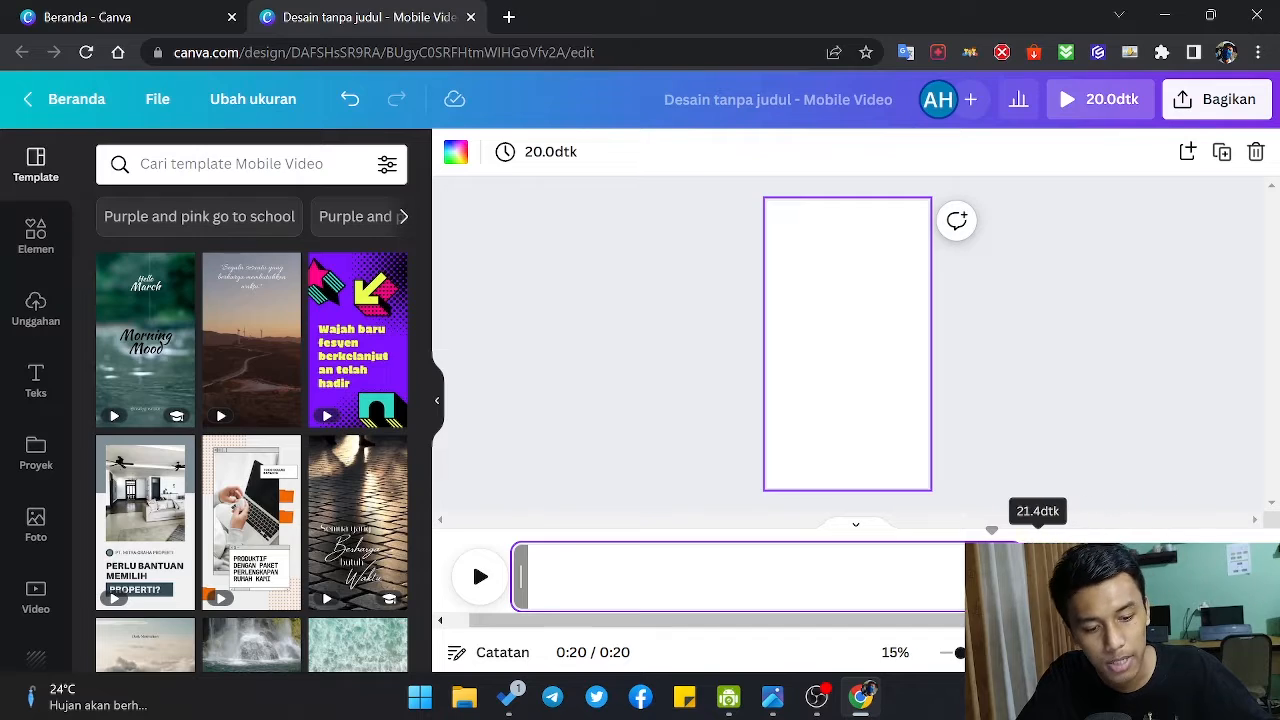
pyautogui.moveTo(984, 577); pyautogui.dragTo(863, 574)
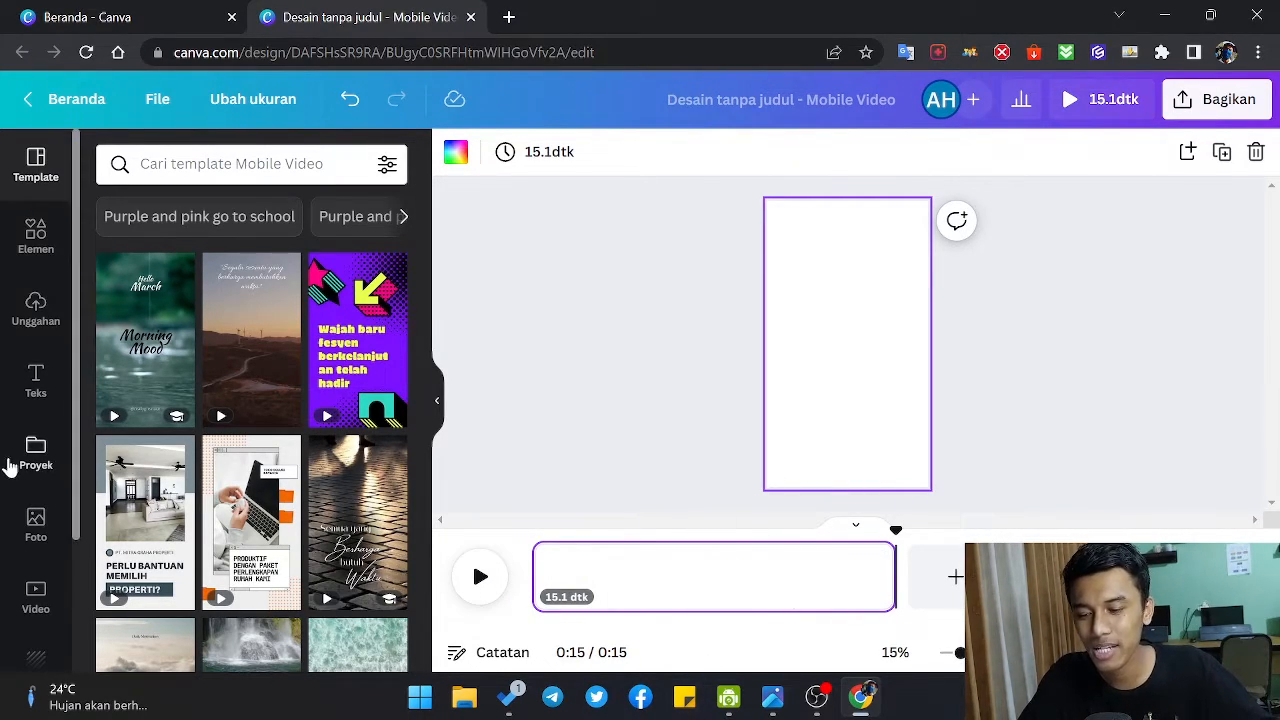
# Step: Set the page's background colour to the dark blue from the "Warna dari aadc.jpg" palette
pyautogui.scroll(-3, 14, 465)
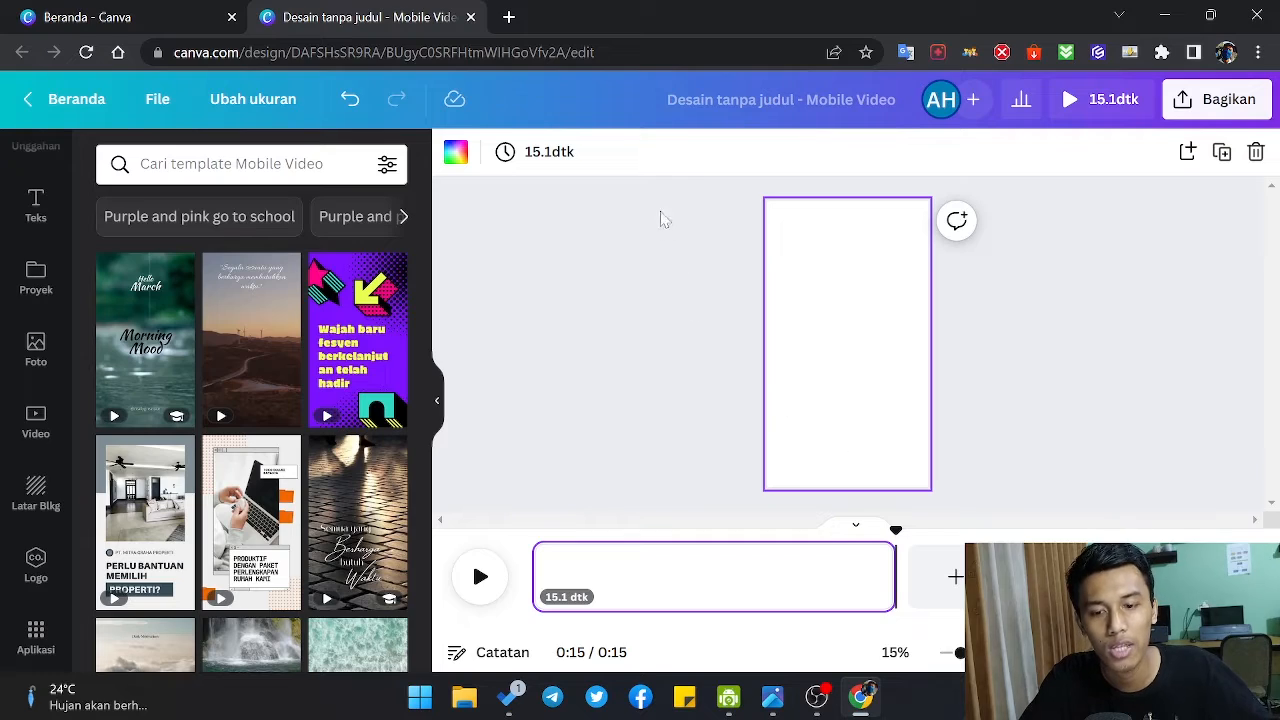
pyautogui.click(455, 152)
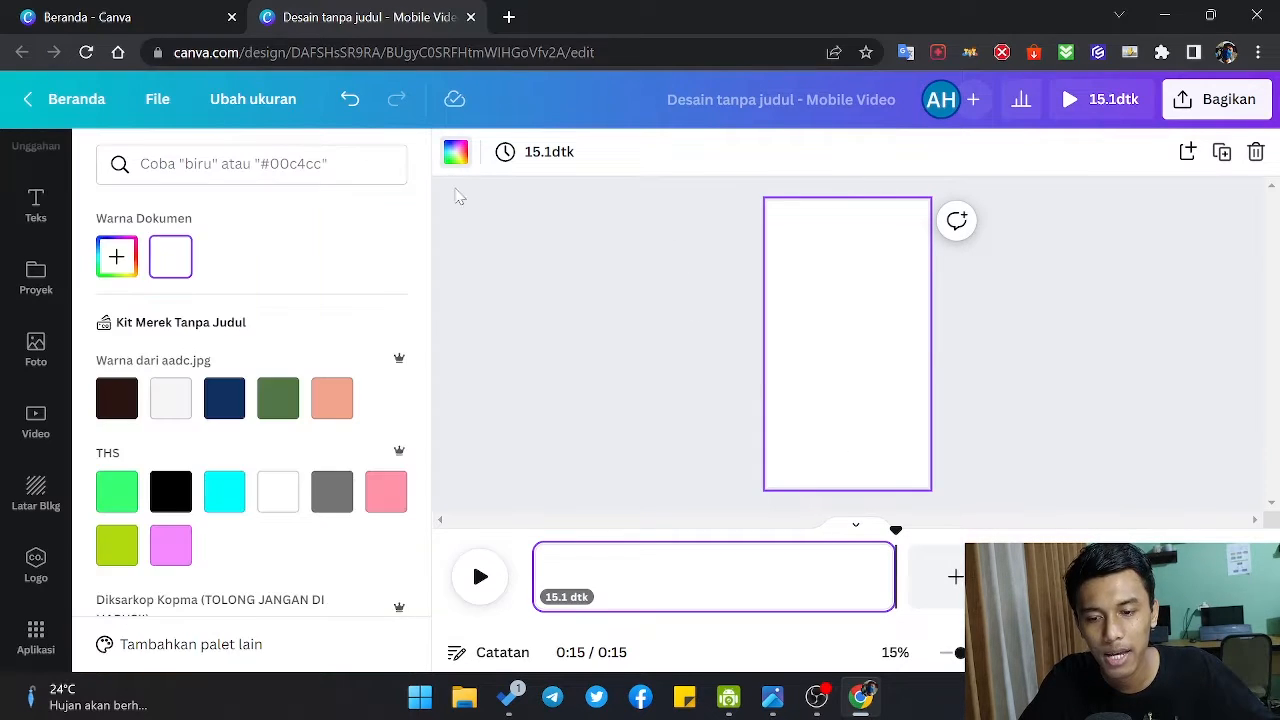
pyautogui.click(284, 401)
pyautogui.click(243, 402)
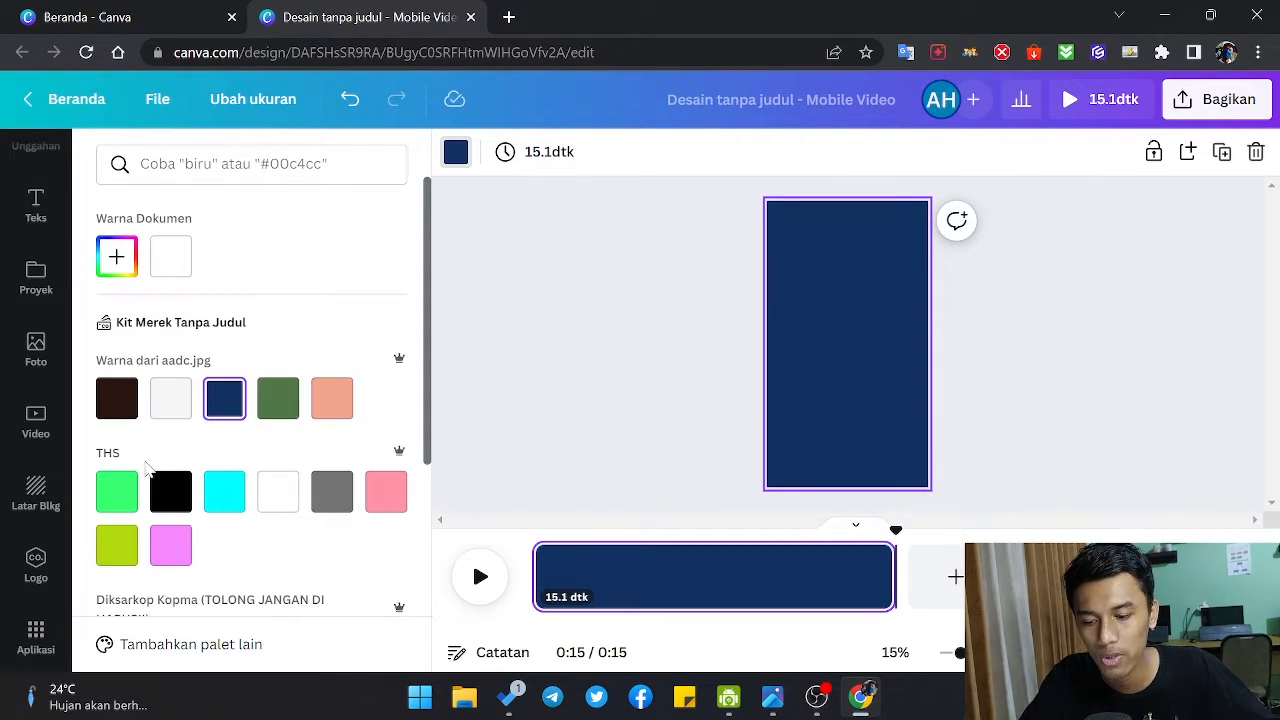
pyautogui.click(554, 251)
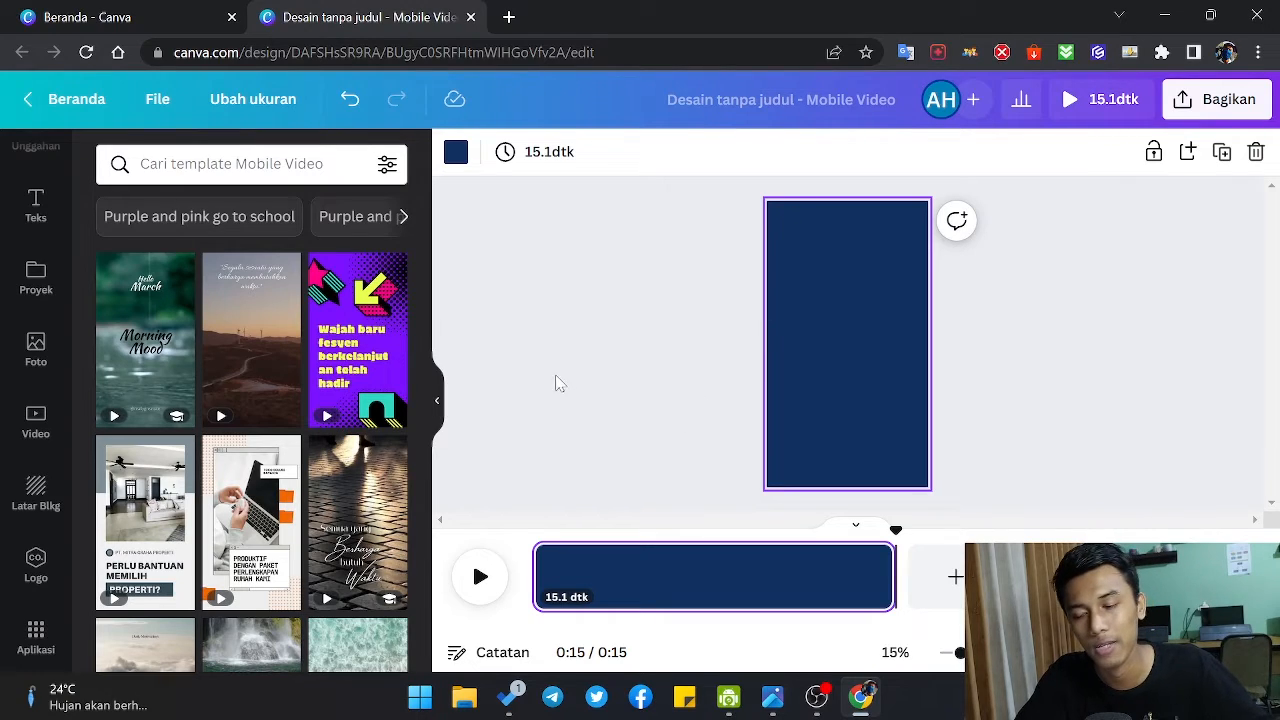
pyautogui.click(664, 372)
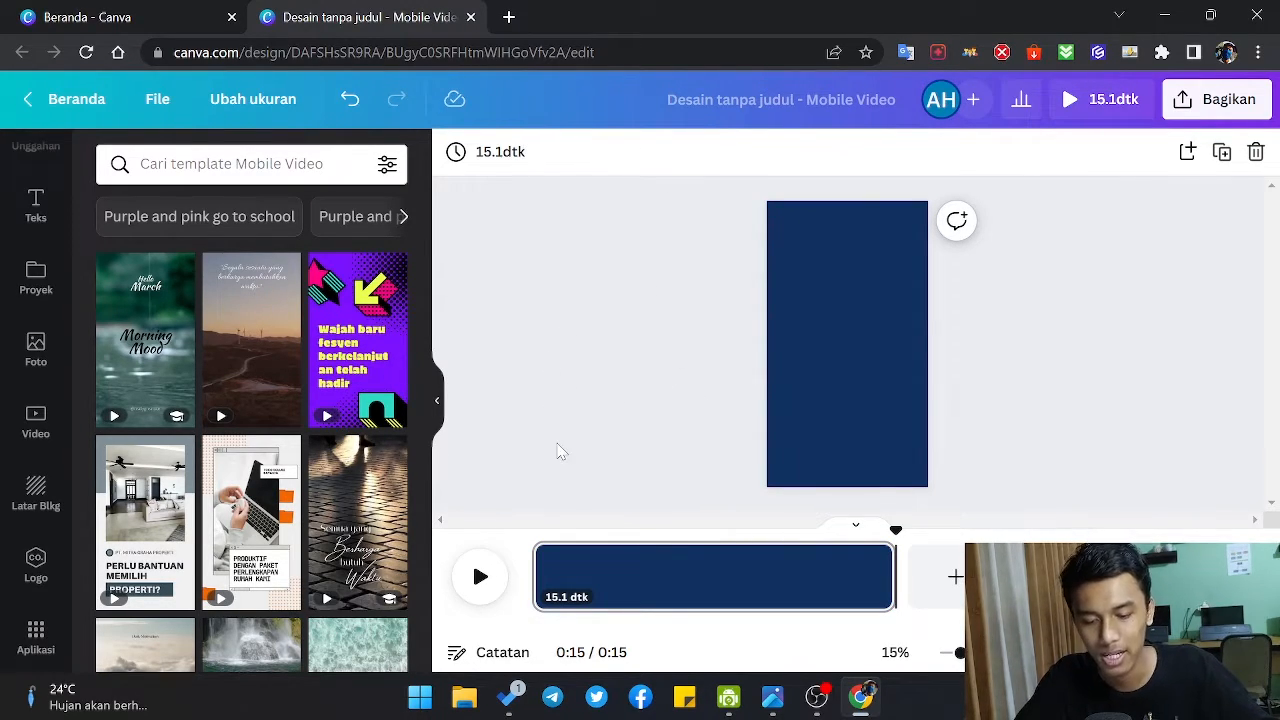
# Step: Upload video files 1 and 2 from the Unduhan folder in File Explorer to the design's uploads
pyautogui.click(464, 698)
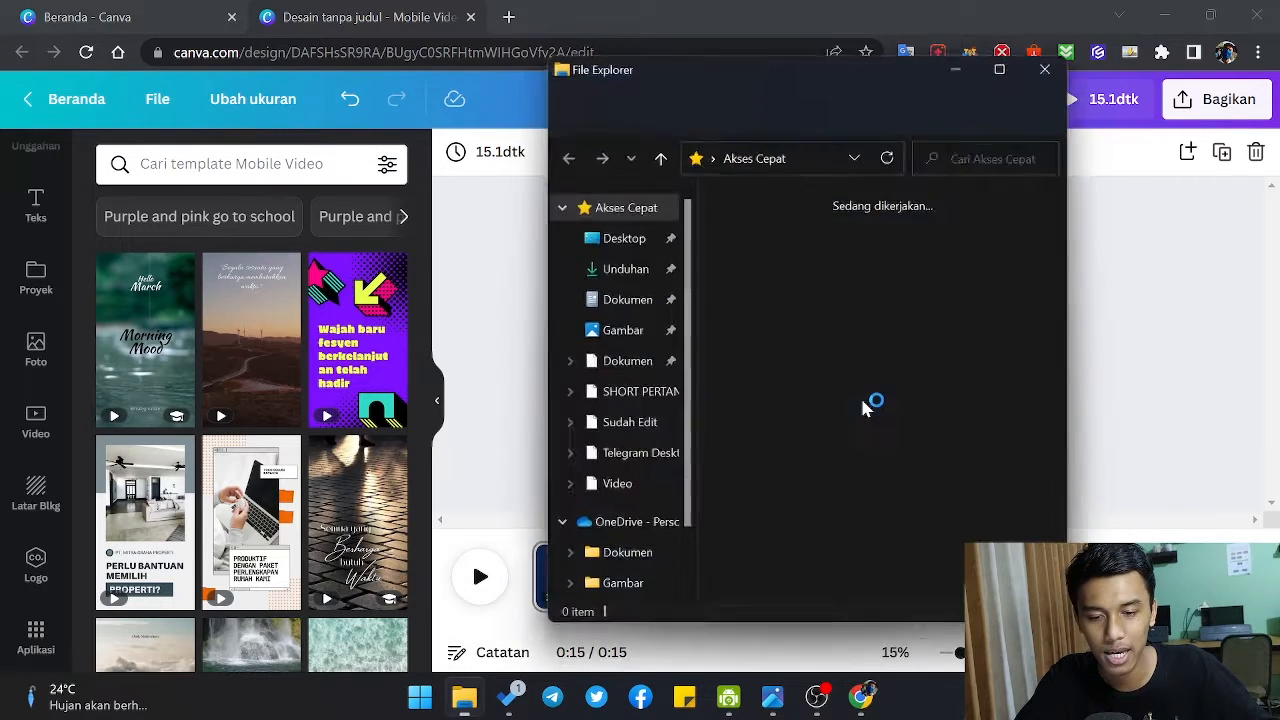
pyautogui.doubleClick(727, 317)
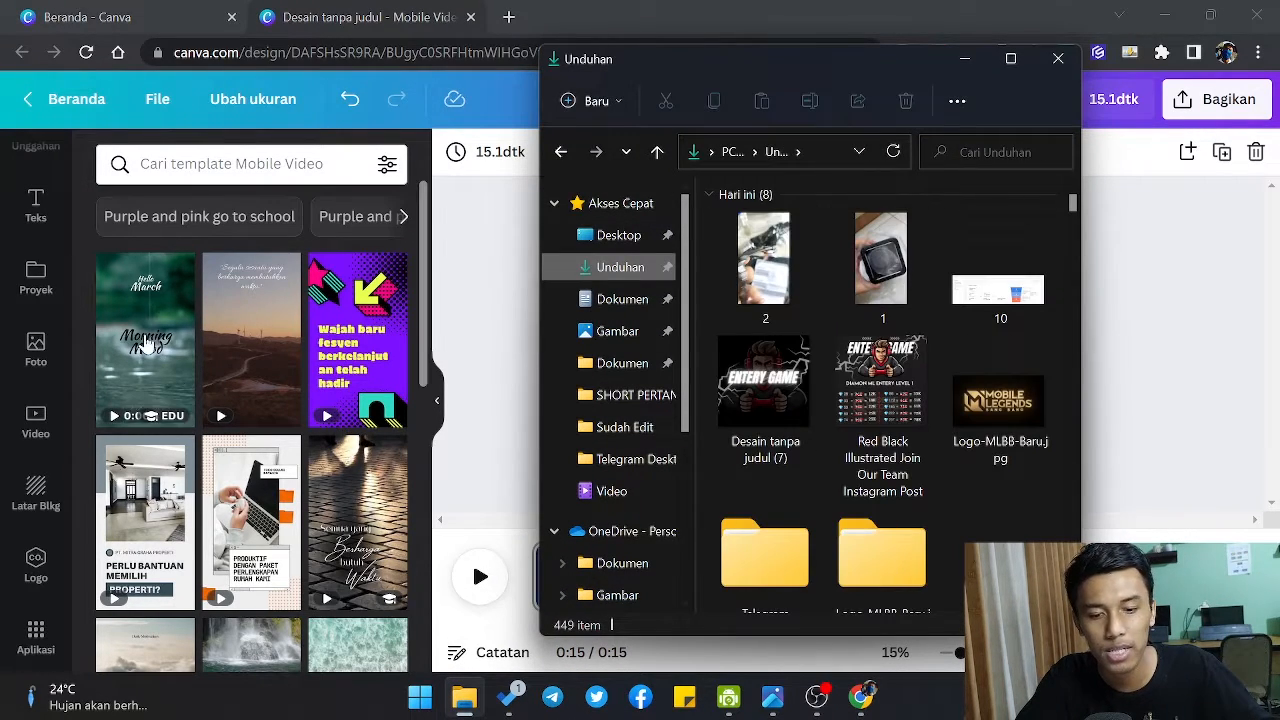
pyautogui.click(780, 282)
pyautogui.keyDown('ctrl'); pyautogui.click(870, 285); pyautogui.keyUp('ctrl')
pyautogui.moveTo(868, 282); pyautogui.dragTo(140, 405)
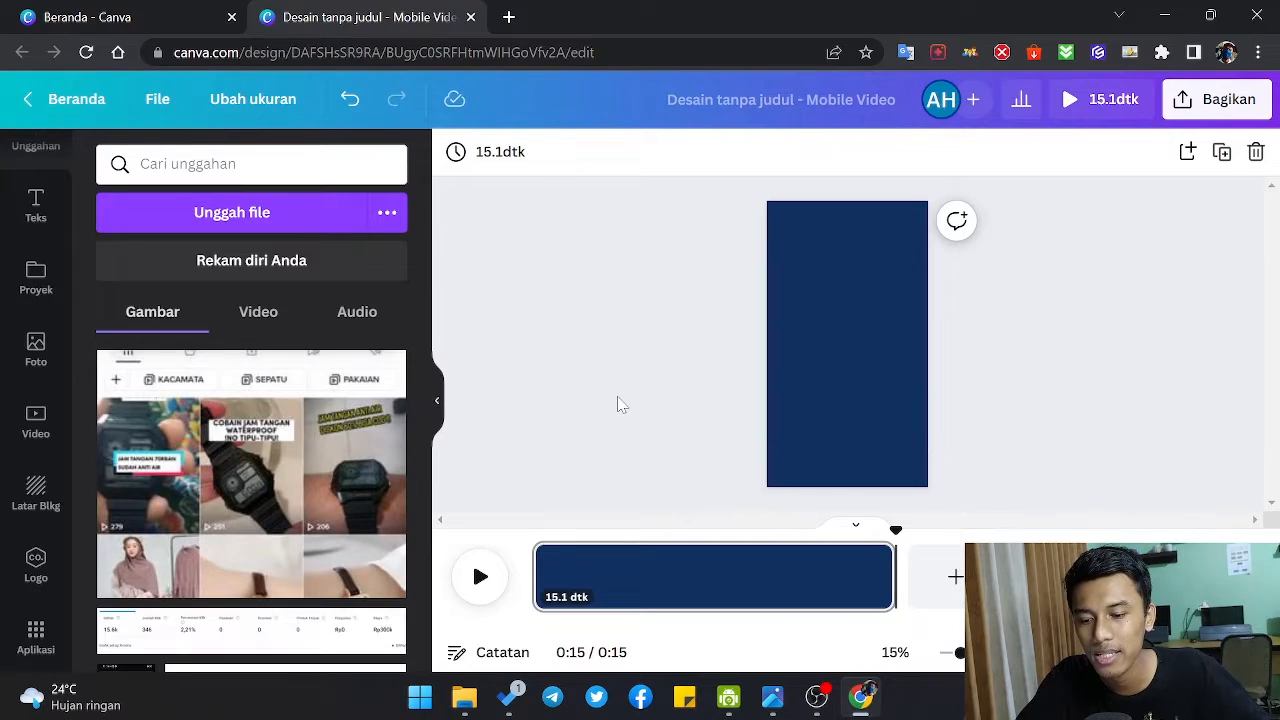
# Step: Place the uploaded 13-second watch video on the blue page and enlarge it to cover the whole page
pyautogui.click(248, 313)
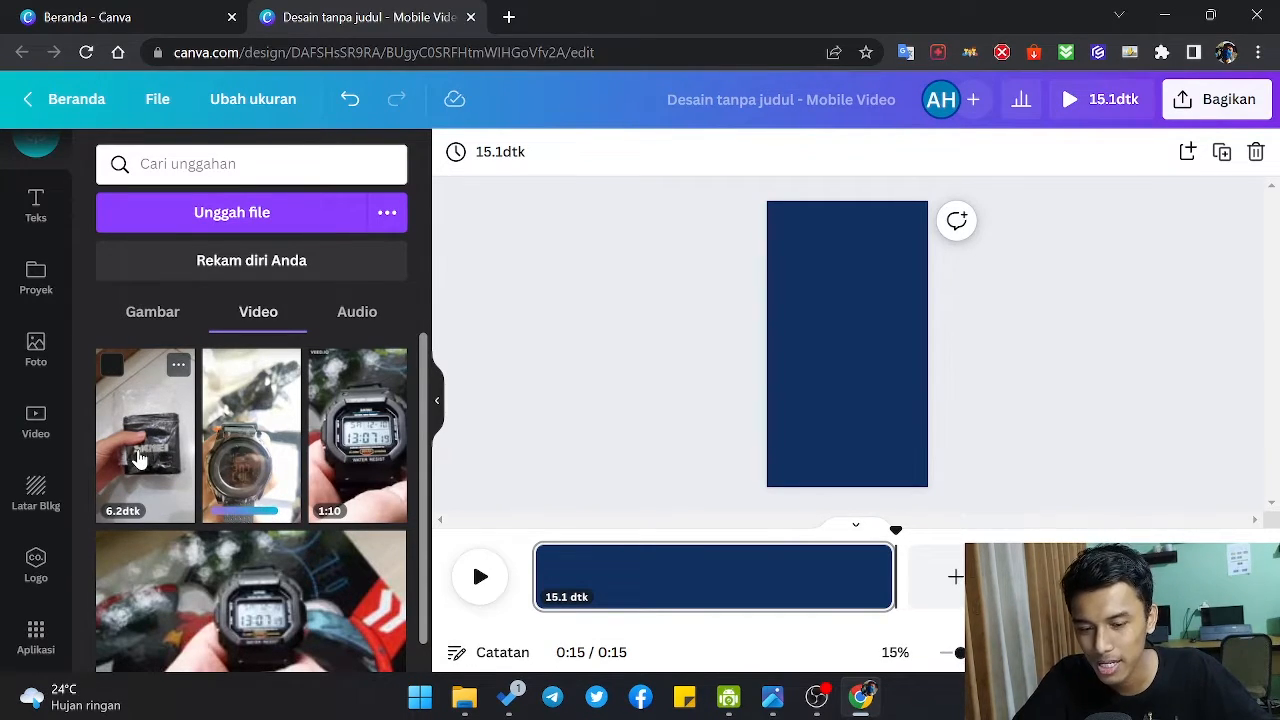
pyautogui.moveTo(140, 458); pyautogui.dragTo(818, 347)
pyautogui.moveTo(779, 340); pyautogui.dragTo(153, 457)
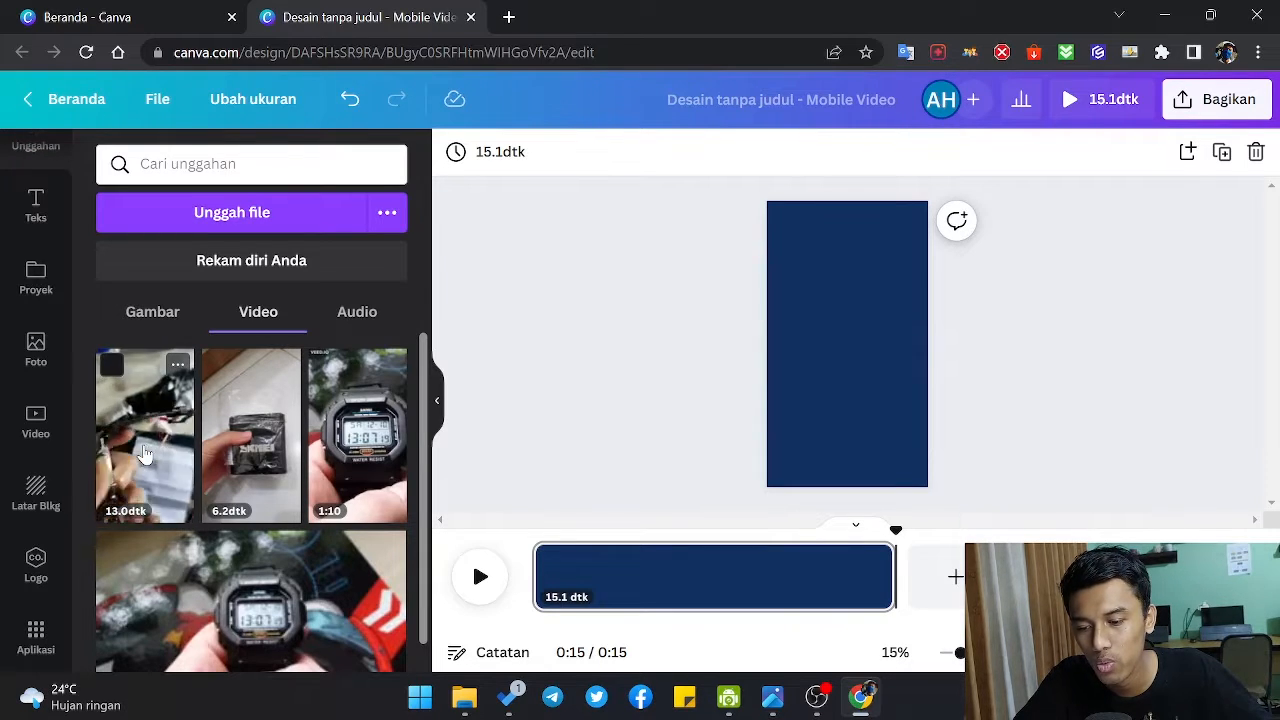
pyautogui.moveTo(145, 455); pyautogui.dragTo(866, 322)
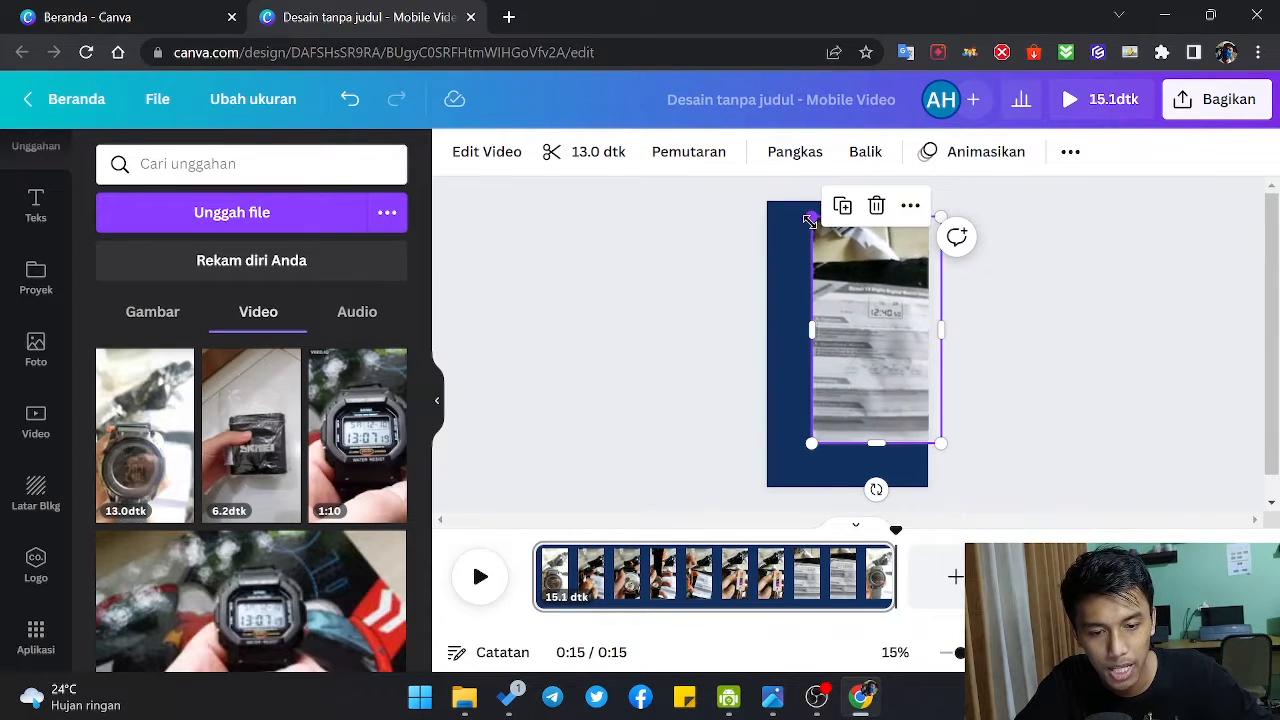
pyautogui.moveTo(810, 220)
pyautogui.mouseDown()
pyautogui.moveTo(768, 212)
pyautogui.moveTo(815, 240)
pyautogui.mouseUp()
pyautogui.moveTo(877, 271); pyautogui.dragTo(826, 245)
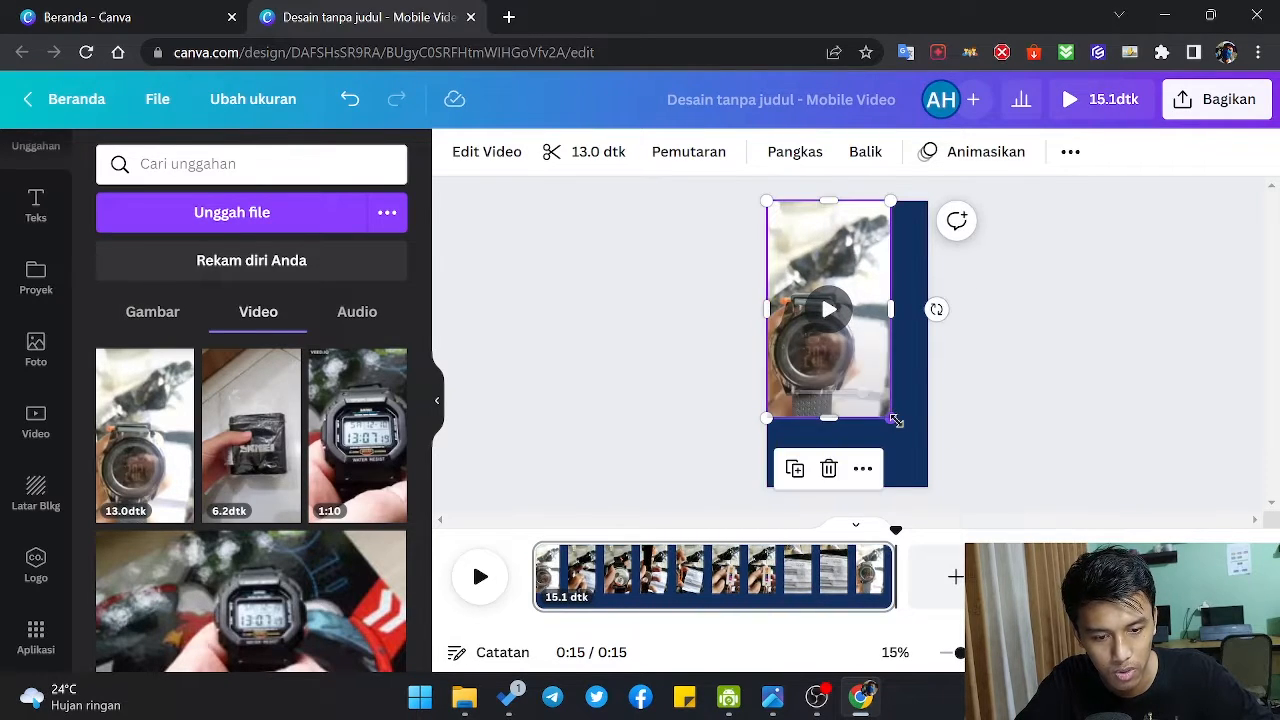
pyautogui.moveTo(889, 416); pyautogui.dragTo(931, 488)
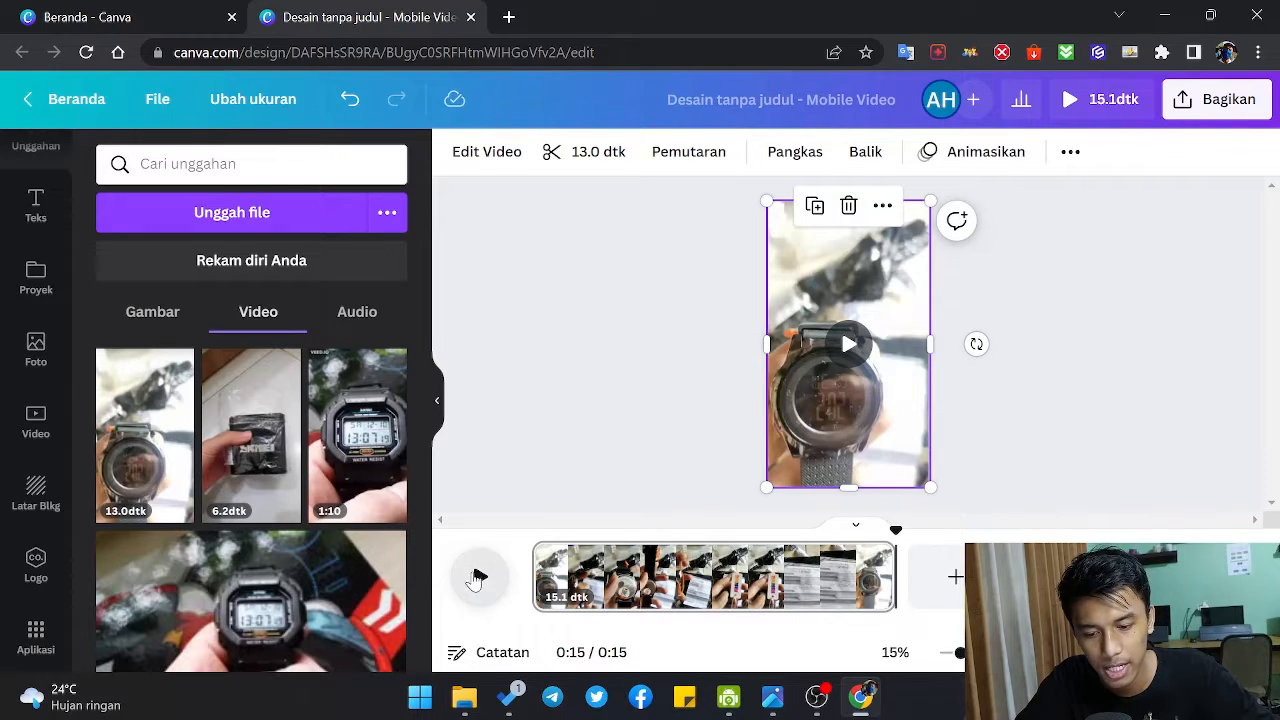
# Step: Play the page with the watch video to preview it, and pause partway through
pyautogui.click(477, 578)
pyautogui.press('space')
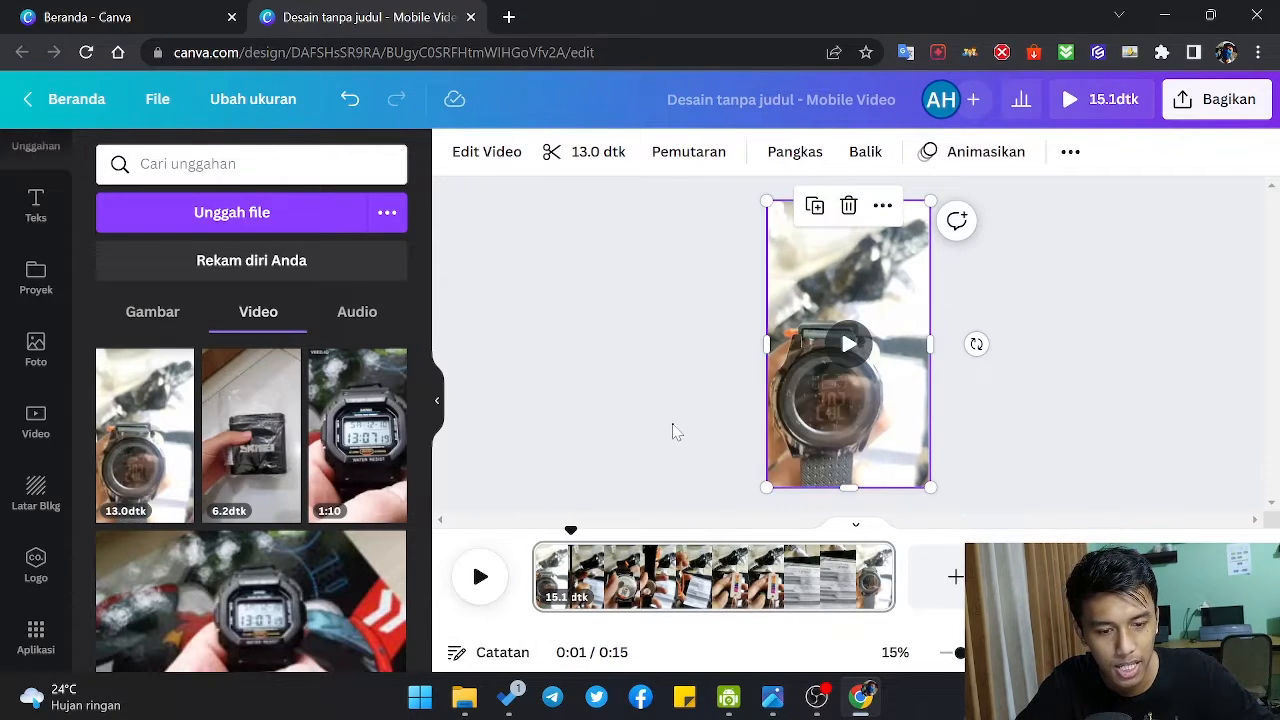
pyautogui.click(669, 451)
pyautogui.click(482, 576)
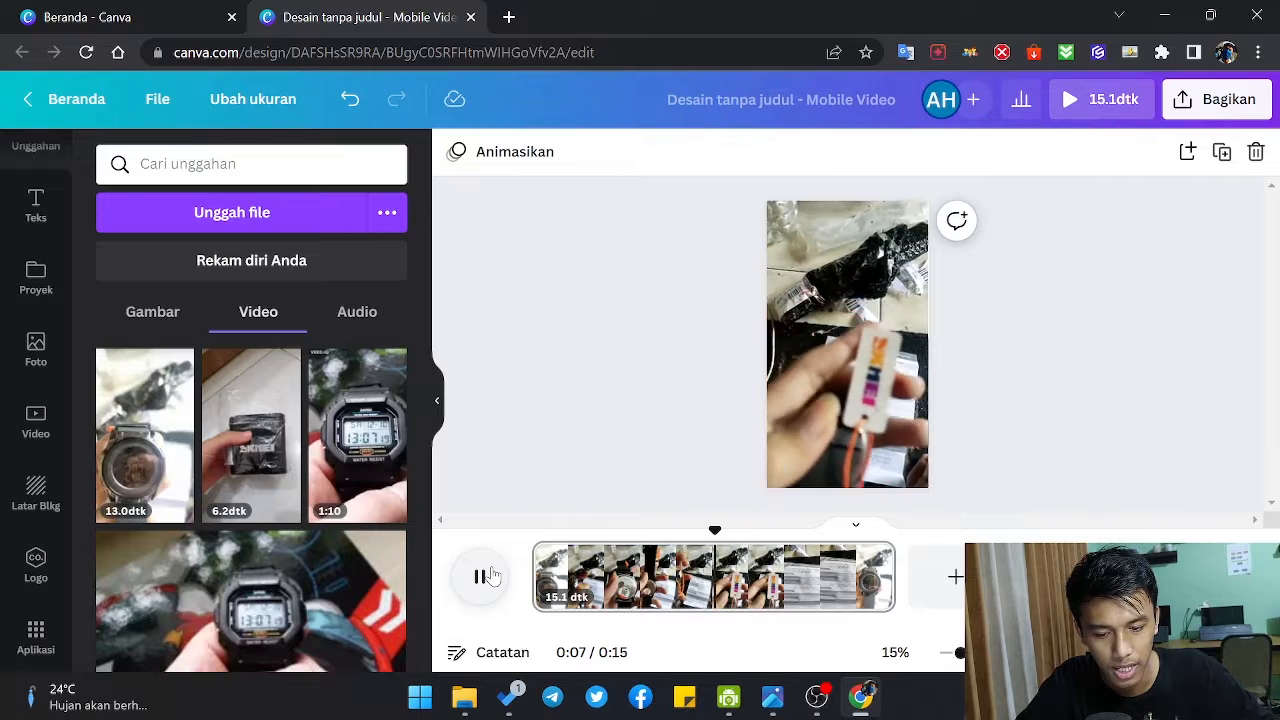
pyautogui.click(480, 582)
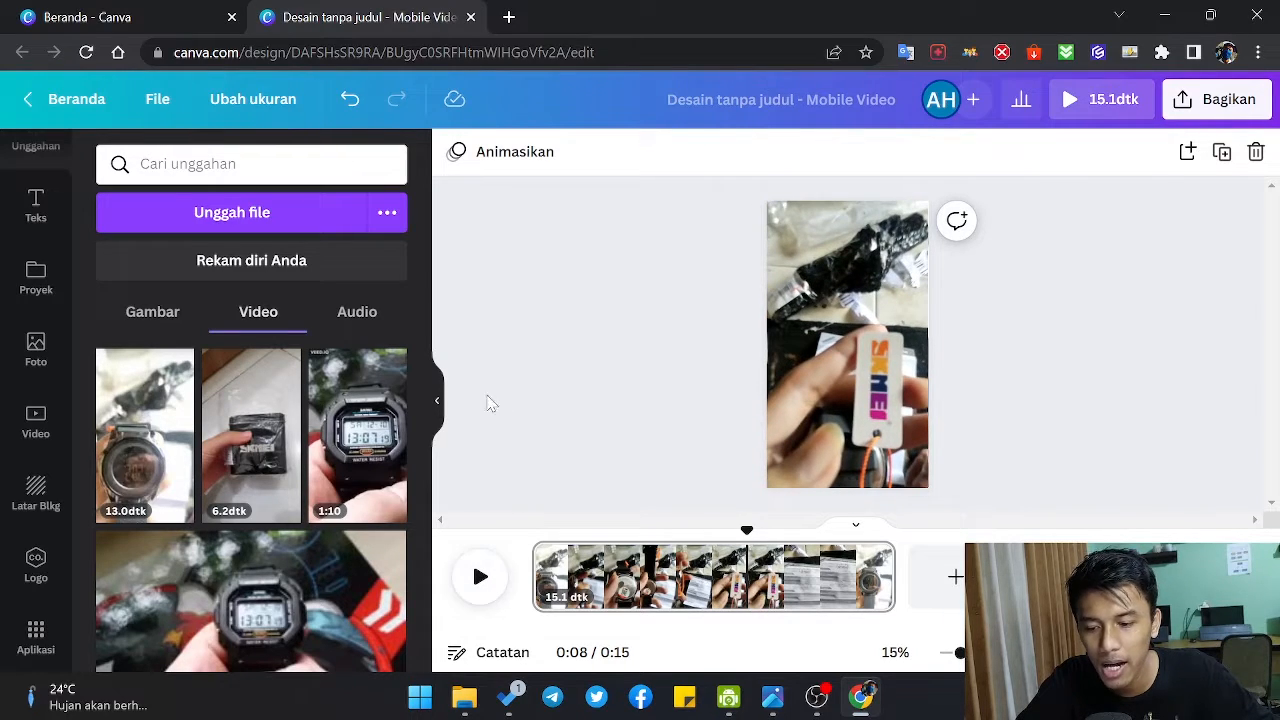
# Step: Add a second page and fill its background with the uploaded 6.2-second package video
pyautogui.moveTo(285, 483)
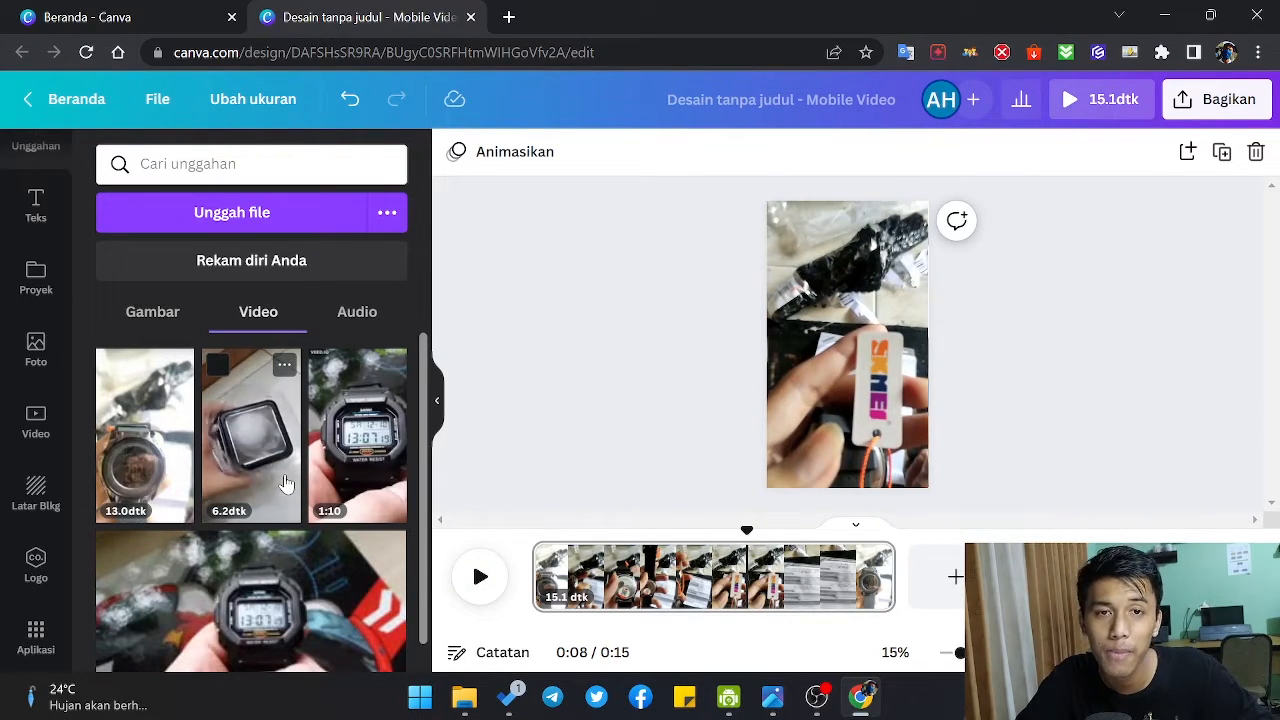
pyautogui.click(928, 607)
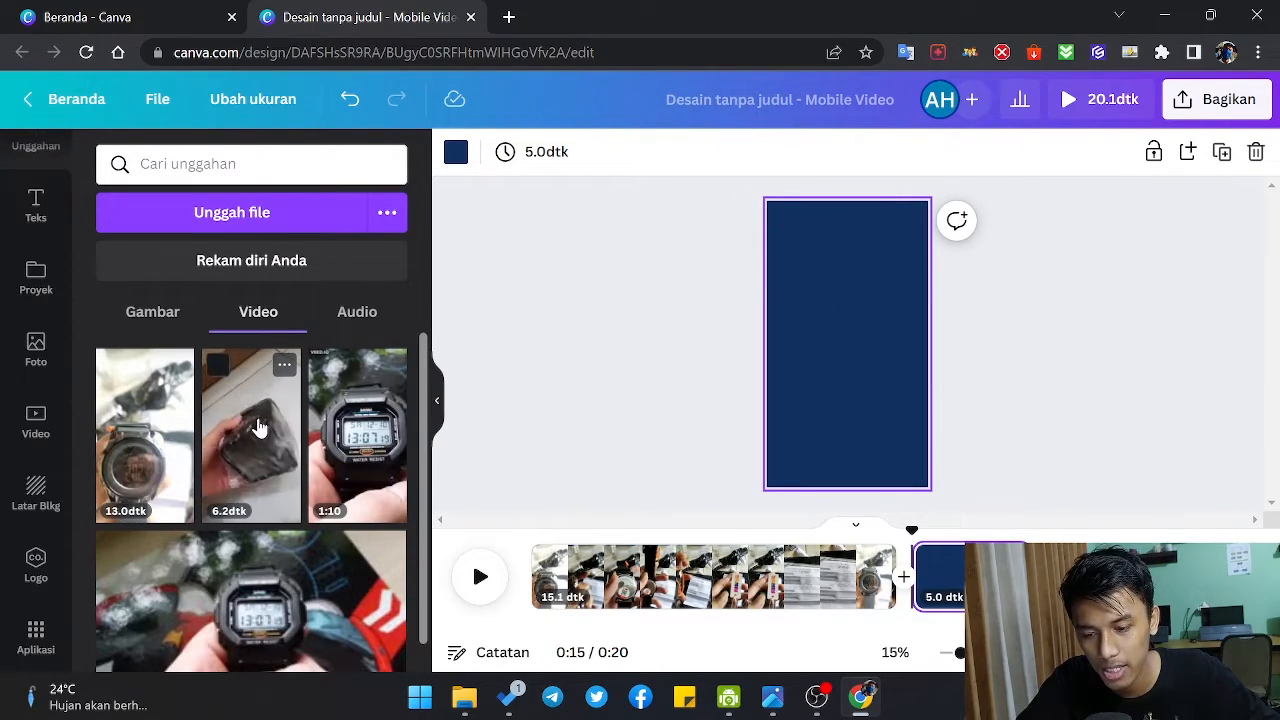
pyautogui.moveTo(257, 426); pyautogui.dragTo(913, 306)
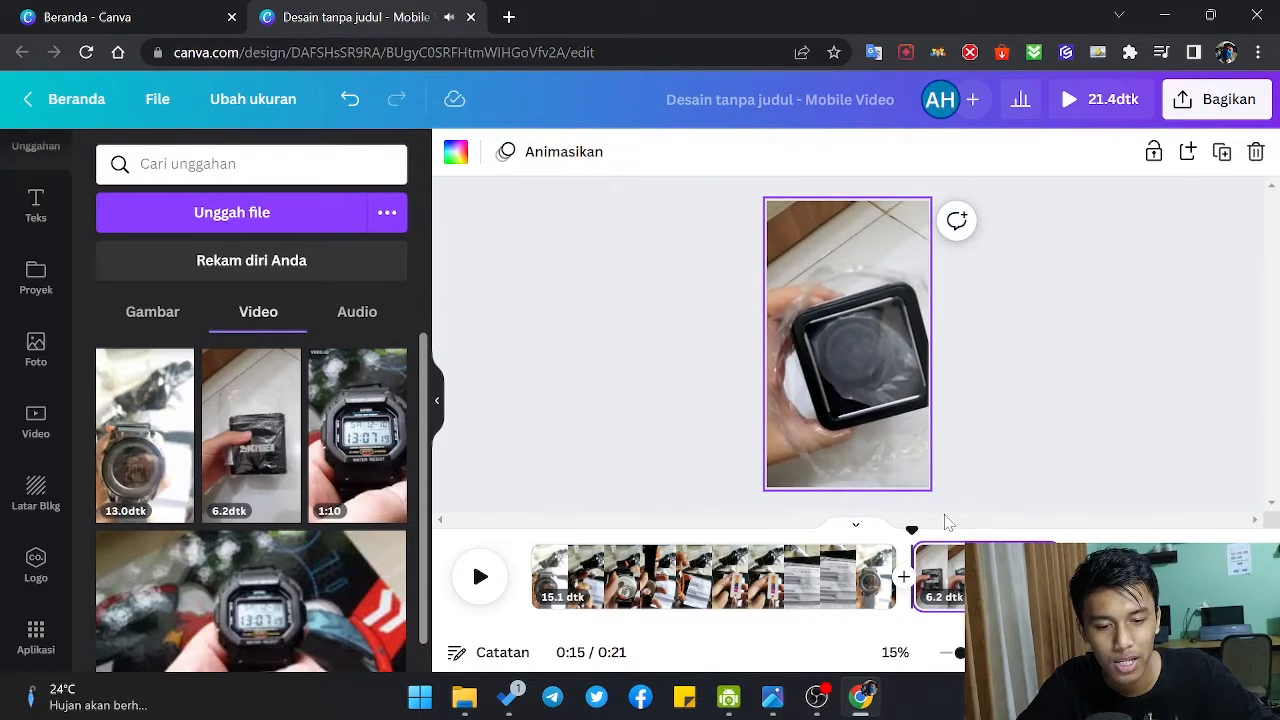
pyautogui.click(615, 466)
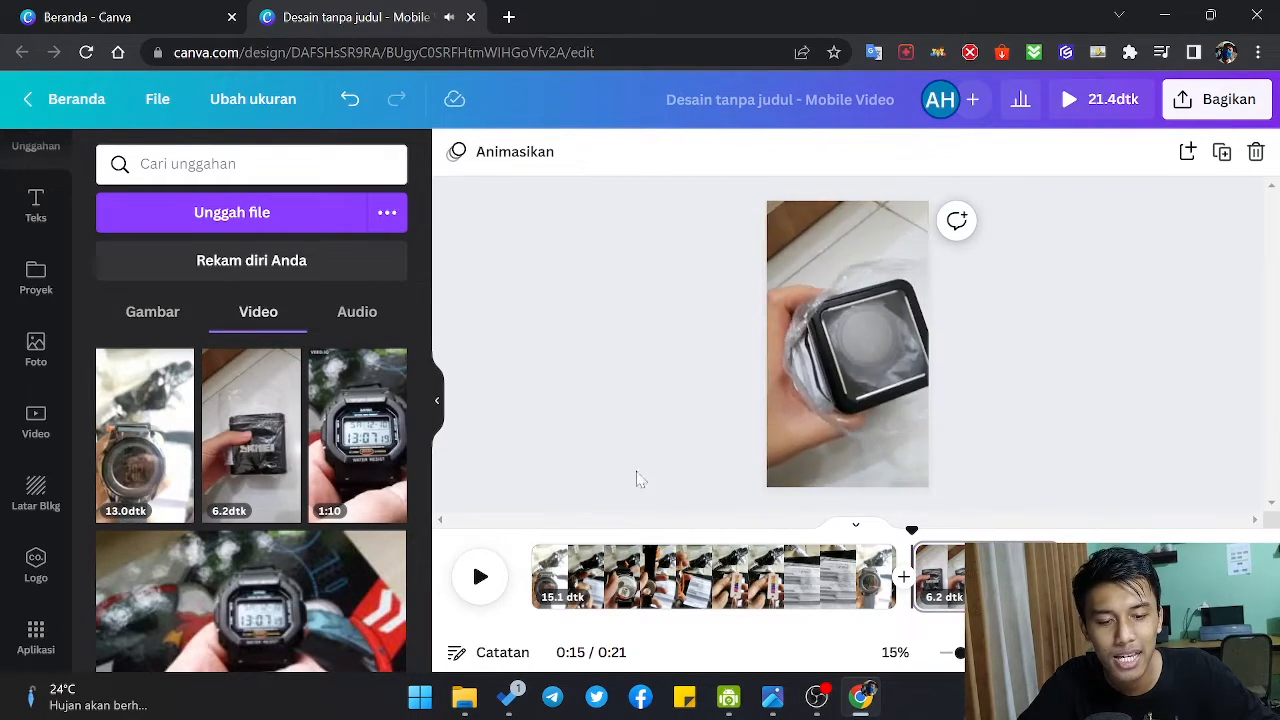
# Step: Move the 6.2-second package page ahead of the 15.1-second watch page and play the new sequence
pyautogui.click(634, 545)
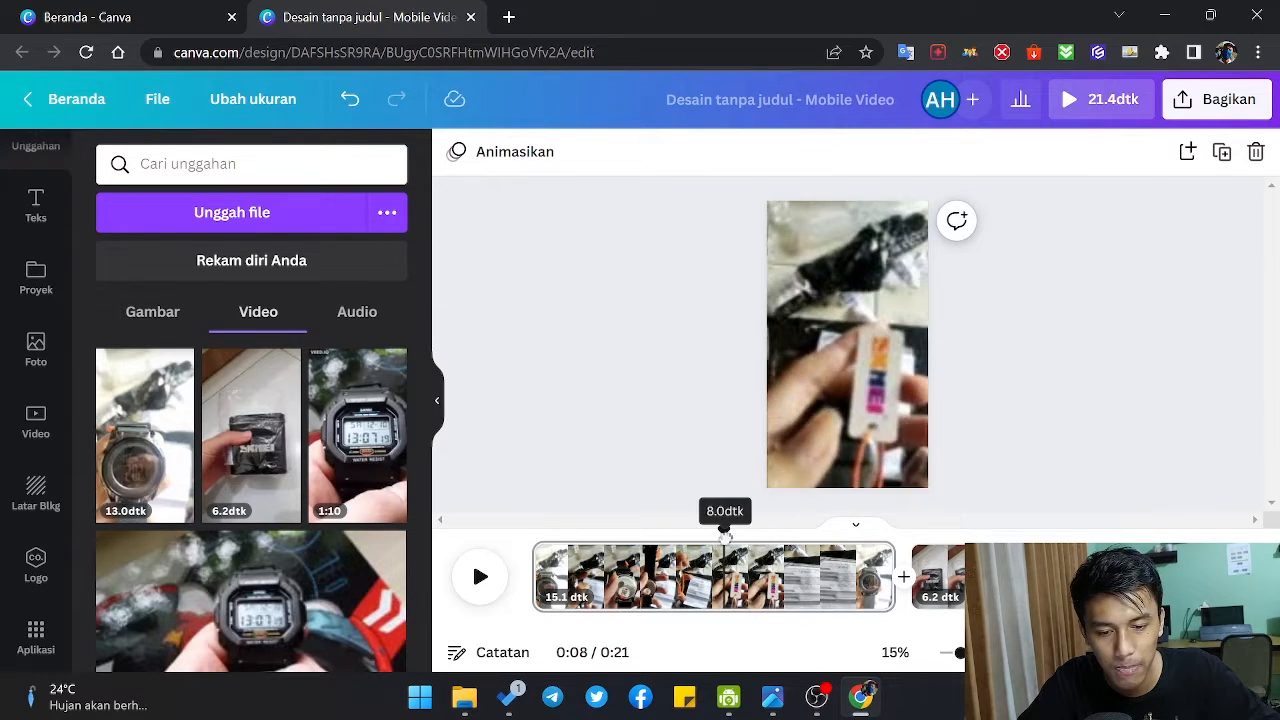
pyautogui.moveTo(725, 537)
pyautogui.mouseDown()
pyautogui.moveTo(697, 542)
pyautogui.moveTo(713, 542)
pyautogui.mouseUp()
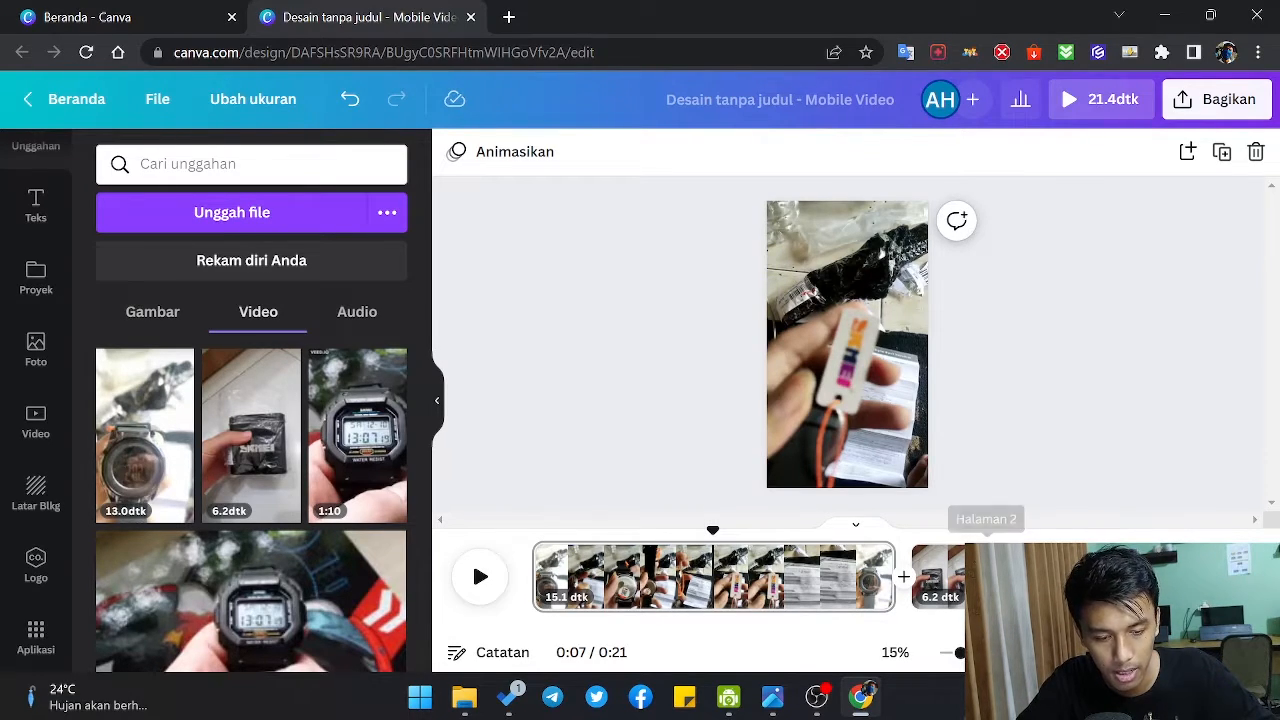
pyautogui.moveTo(940, 562); pyautogui.dragTo(900, 568)
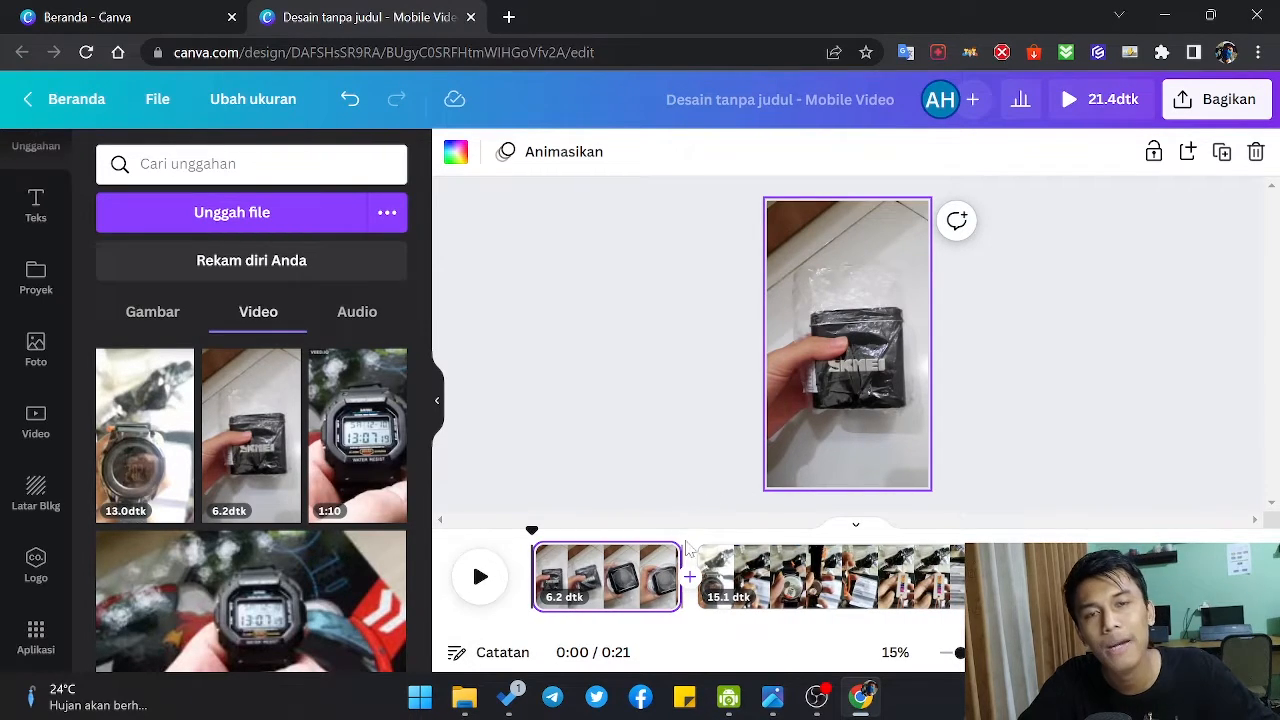
pyautogui.click(486, 580)
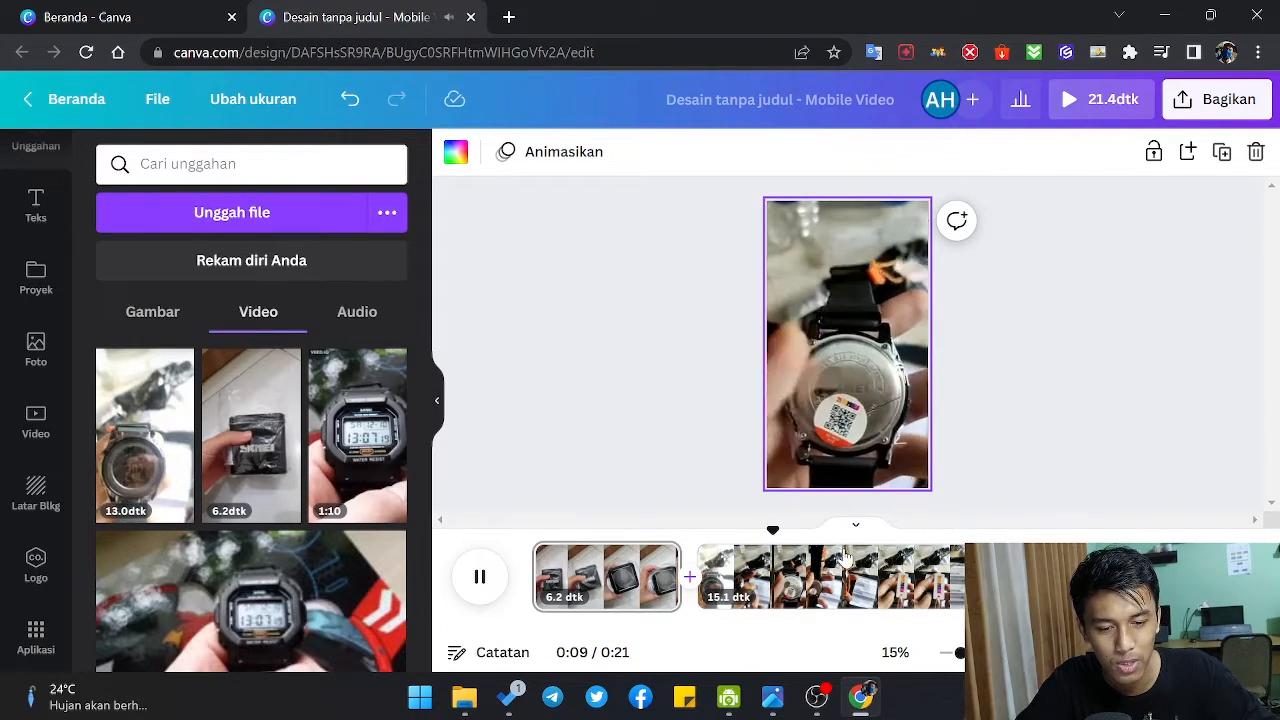
# Step: Pause the playback and replay the change from the package page to the watch page
pyautogui.click(482, 577)
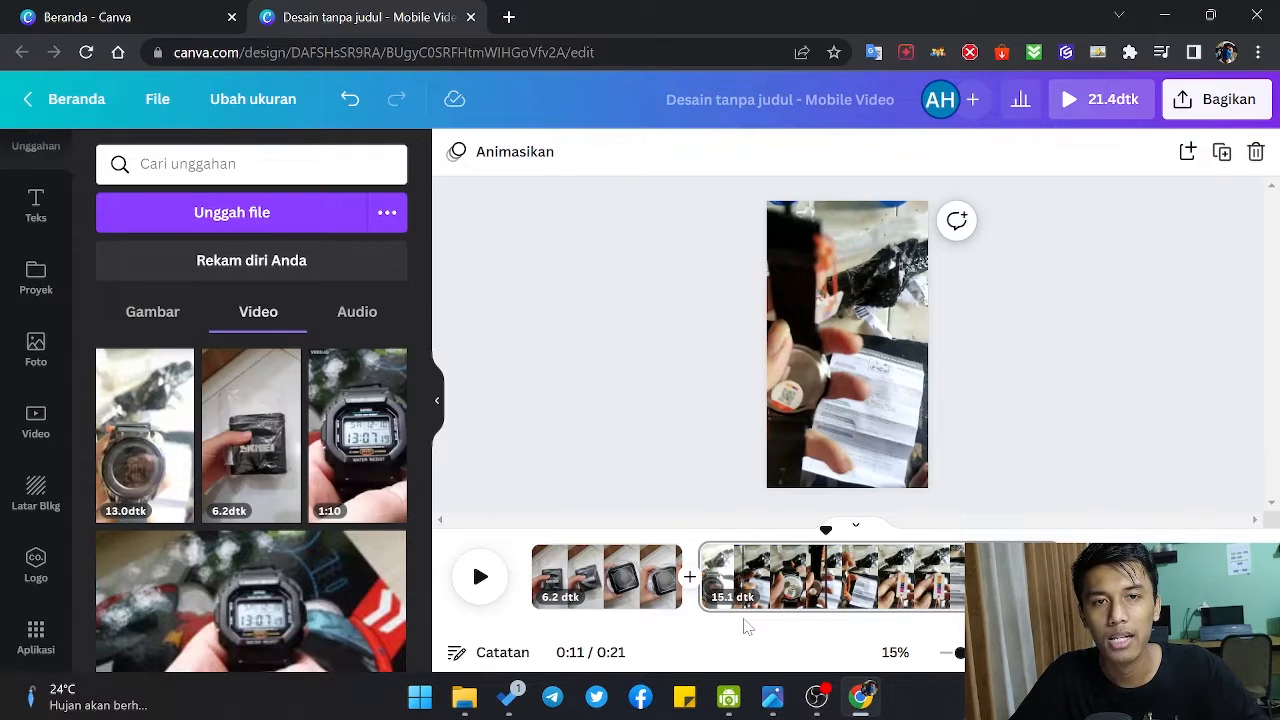
pyautogui.click(652, 545)
pyautogui.press('space')
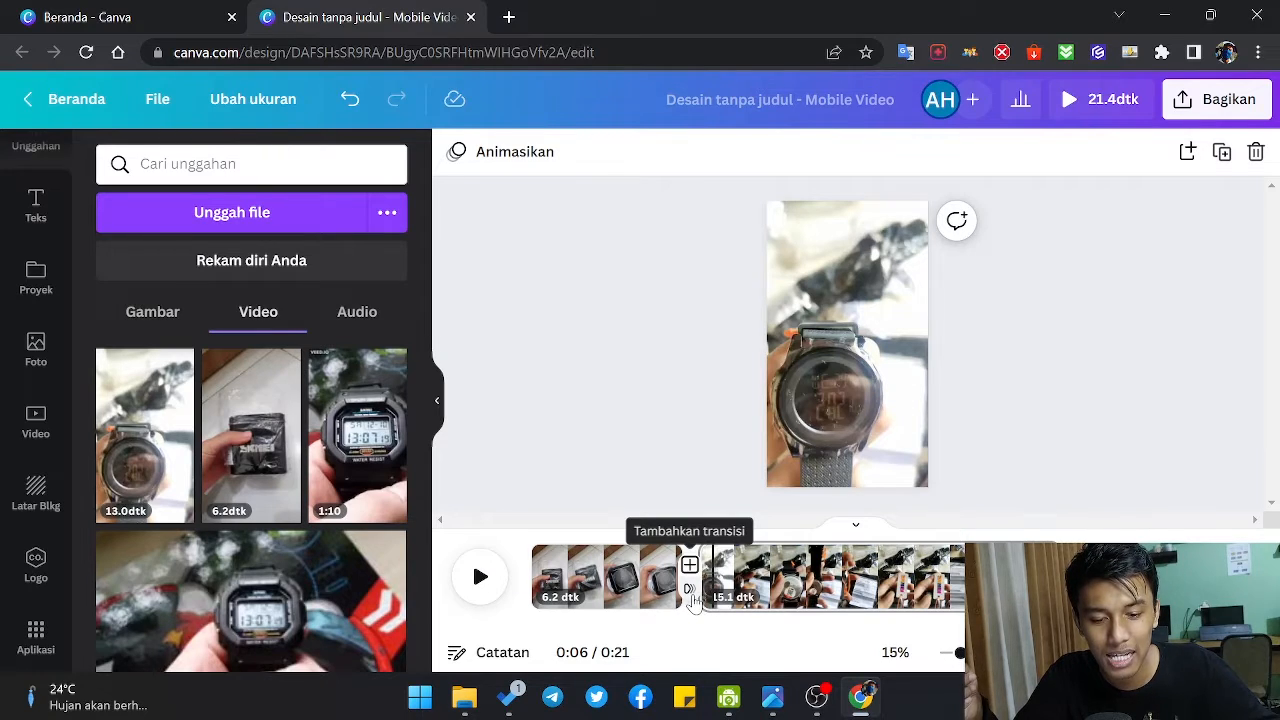
# Step: Add a Cocok & Gerak transition between the package page and the watch page, and play it back
pyautogui.click(691, 594)
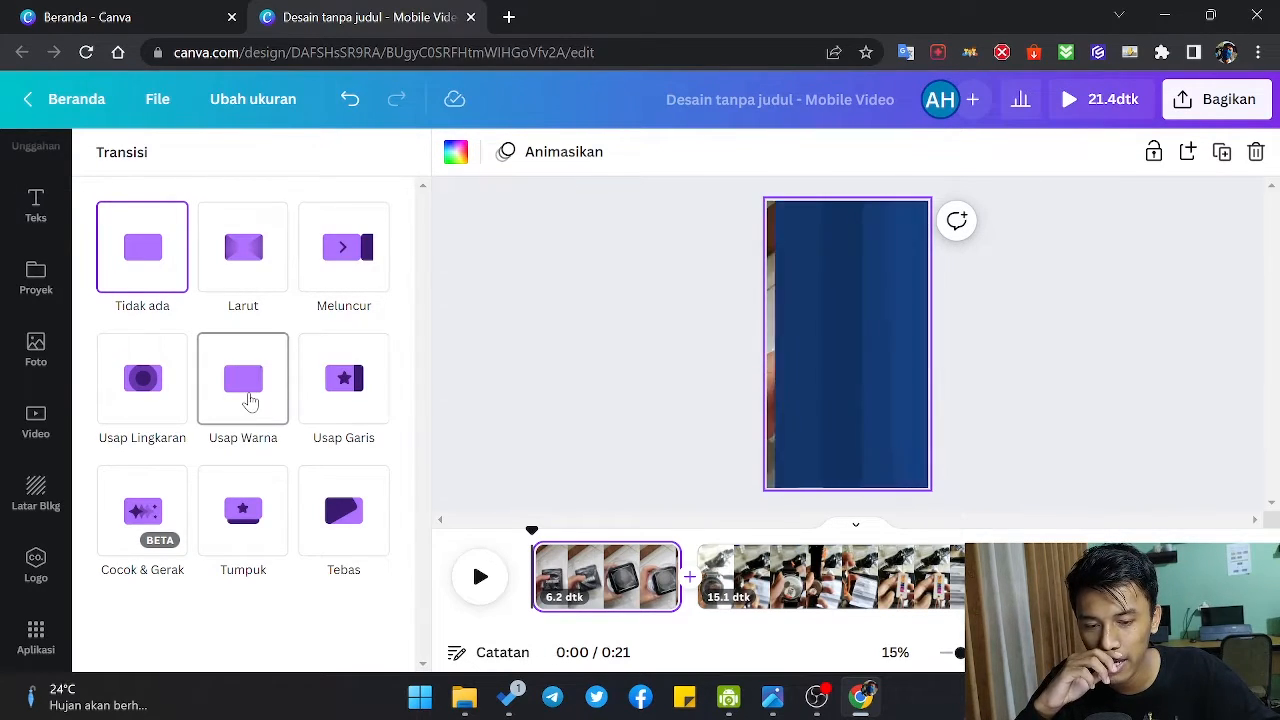
pyautogui.click(130, 527)
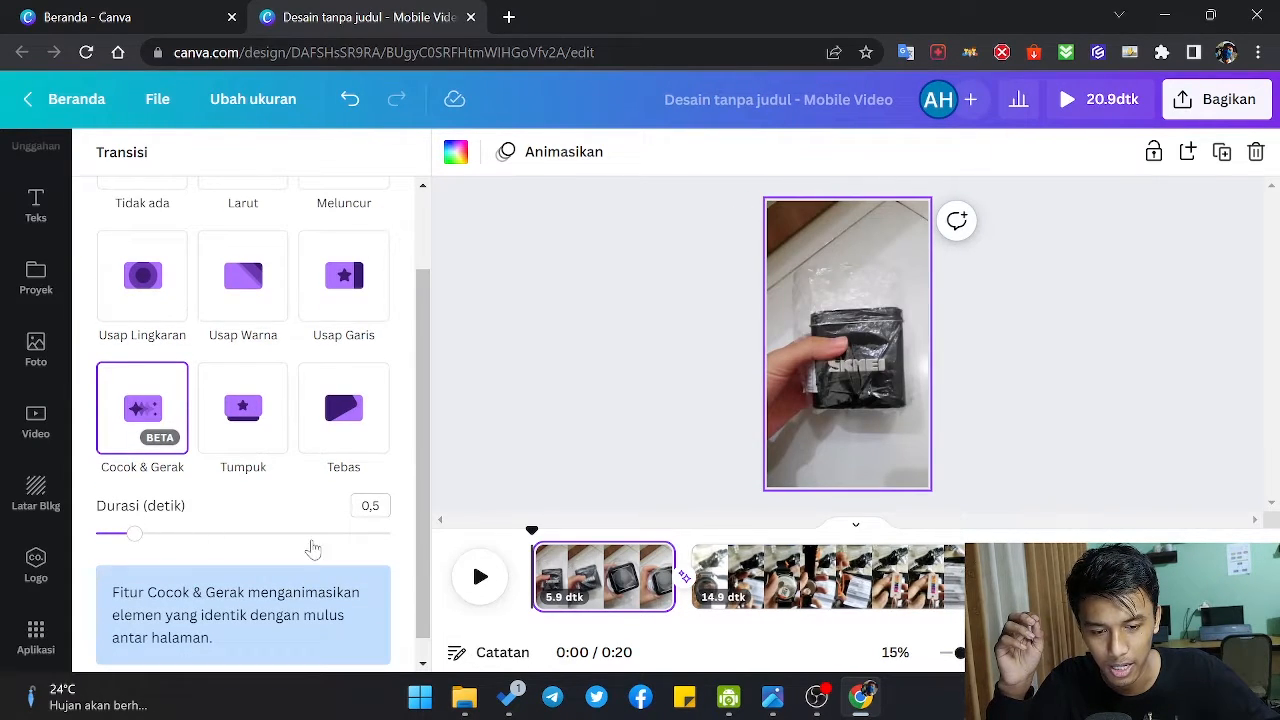
pyautogui.click(480, 574)
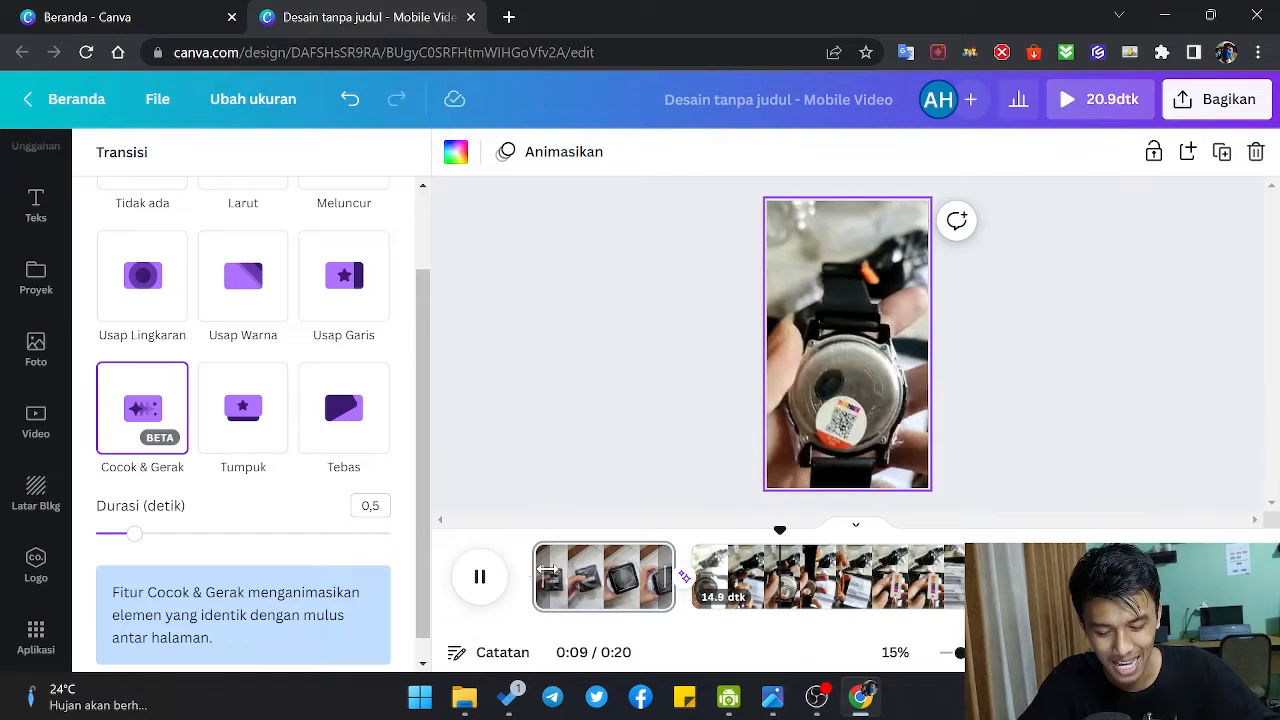
pyautogui.click(483, 576)
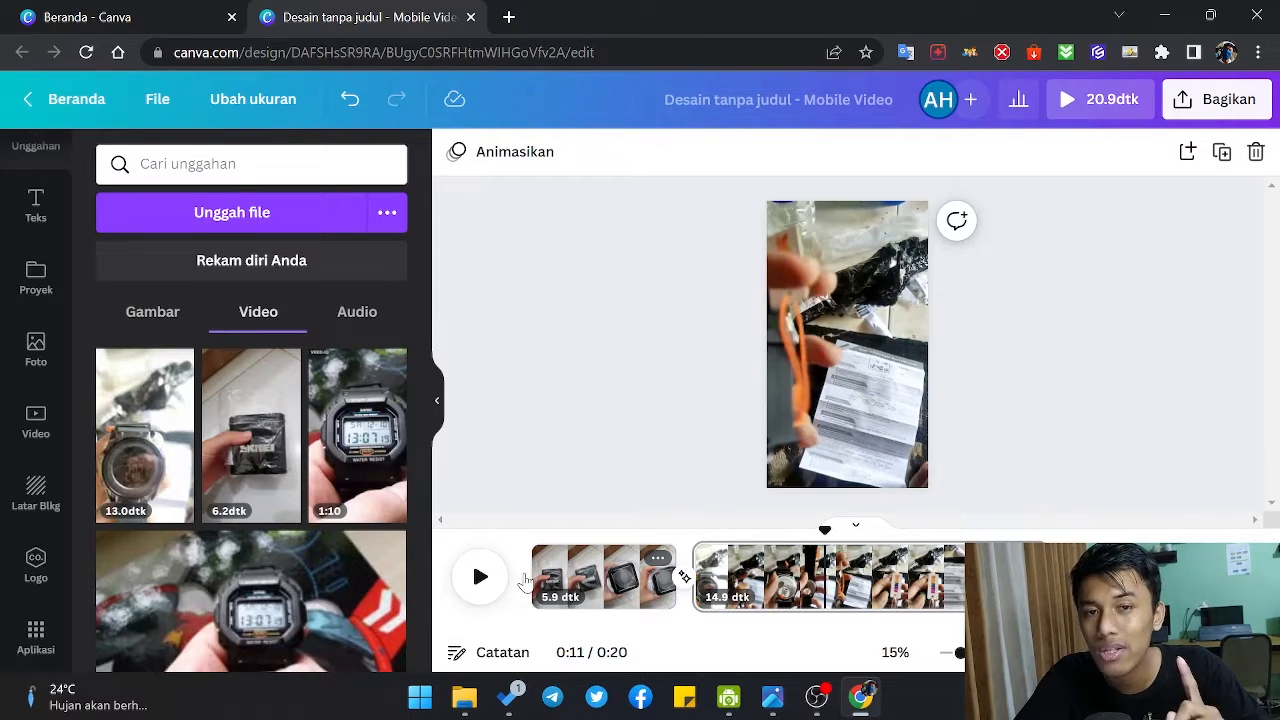
# Step: Split the watch page at about 11 seconds on the timeline
pyautogui.rightClick(828, 572)
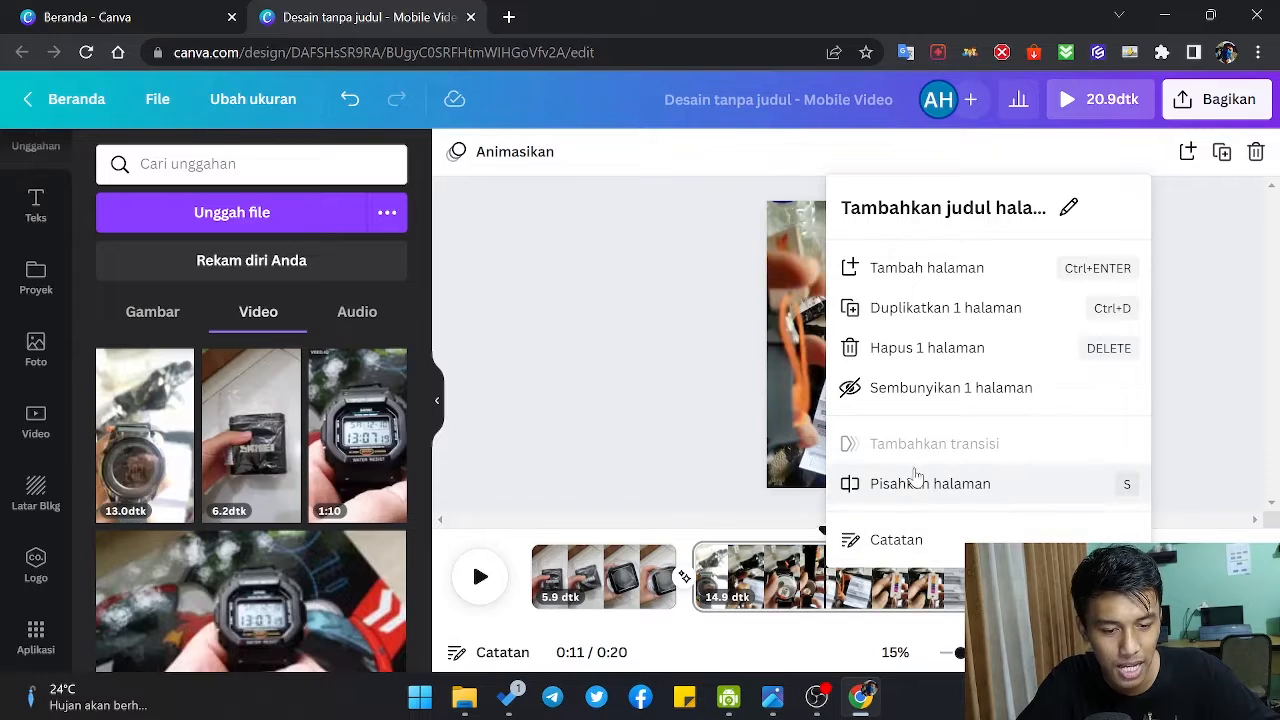
pyautogui.click(829, 590)
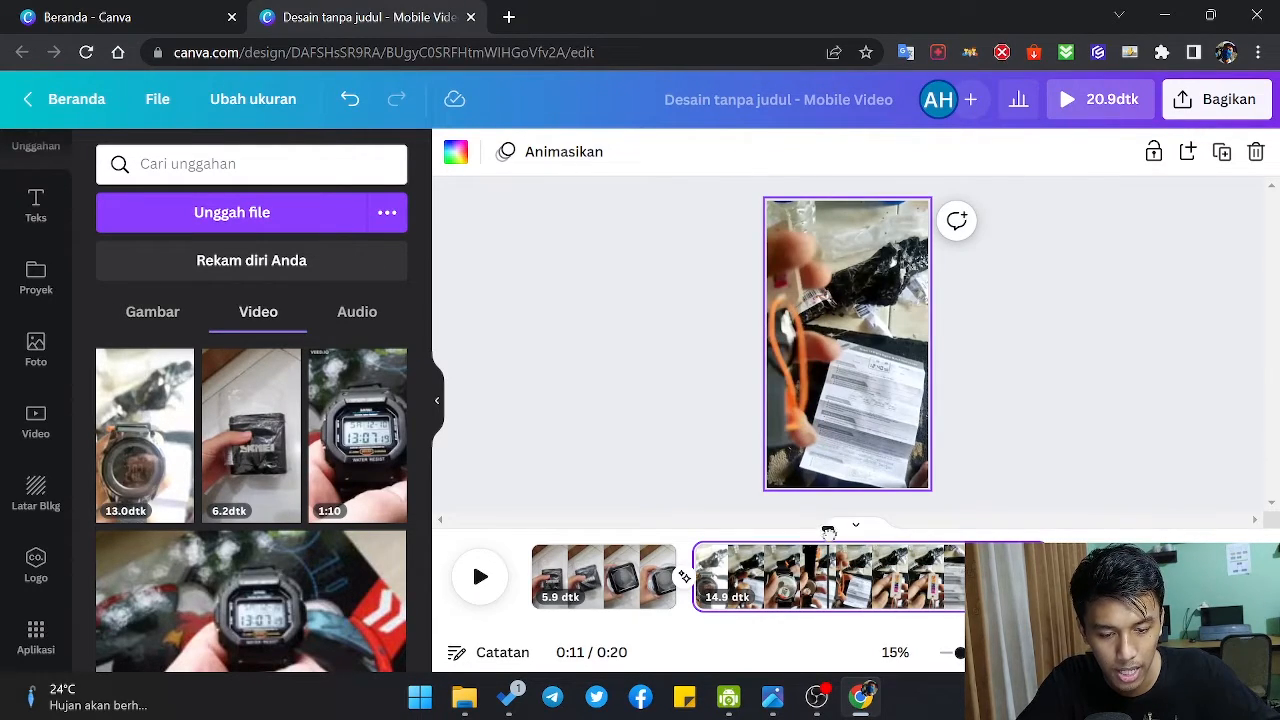
pyautogui.moveTo(829, 532); pyautogui.dragTo(823, 532)
pyautogui.press('s')
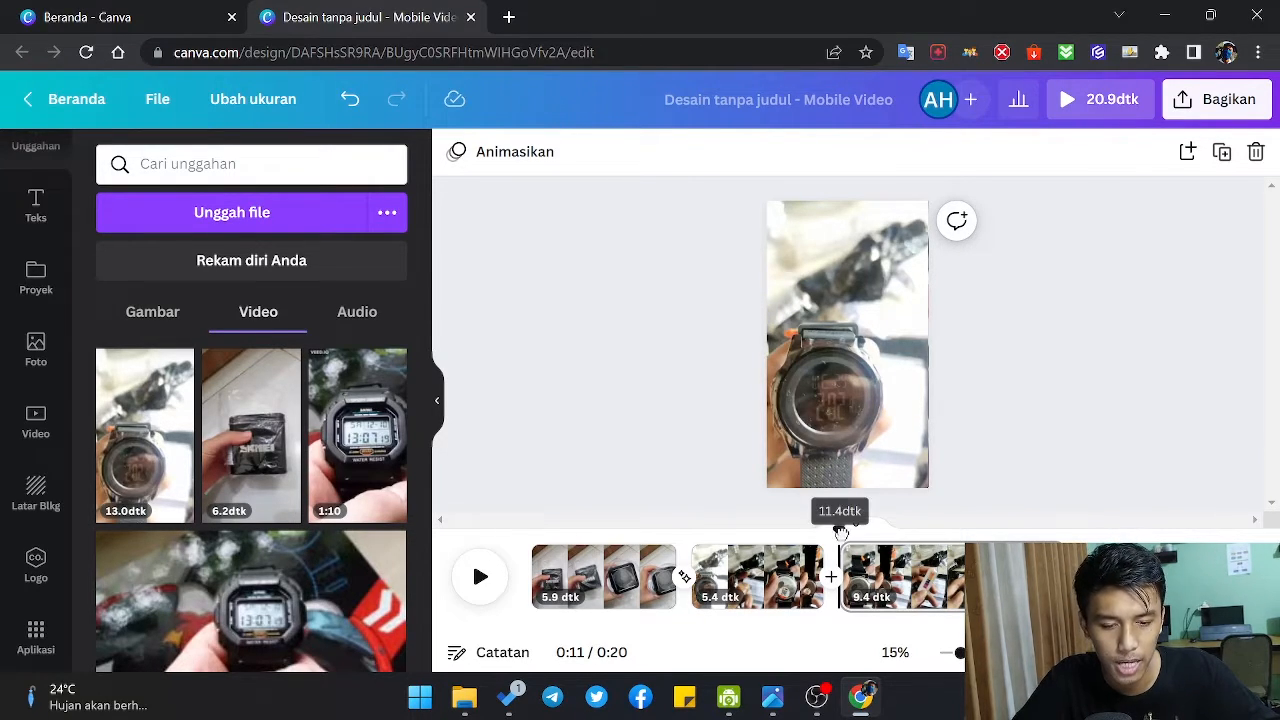
# Step: Split the remaining watch page at about 13 seconds and delete the short middle piece
pyautogui.moveTo(841, 532); pyautogui.dragTo(877, 535)
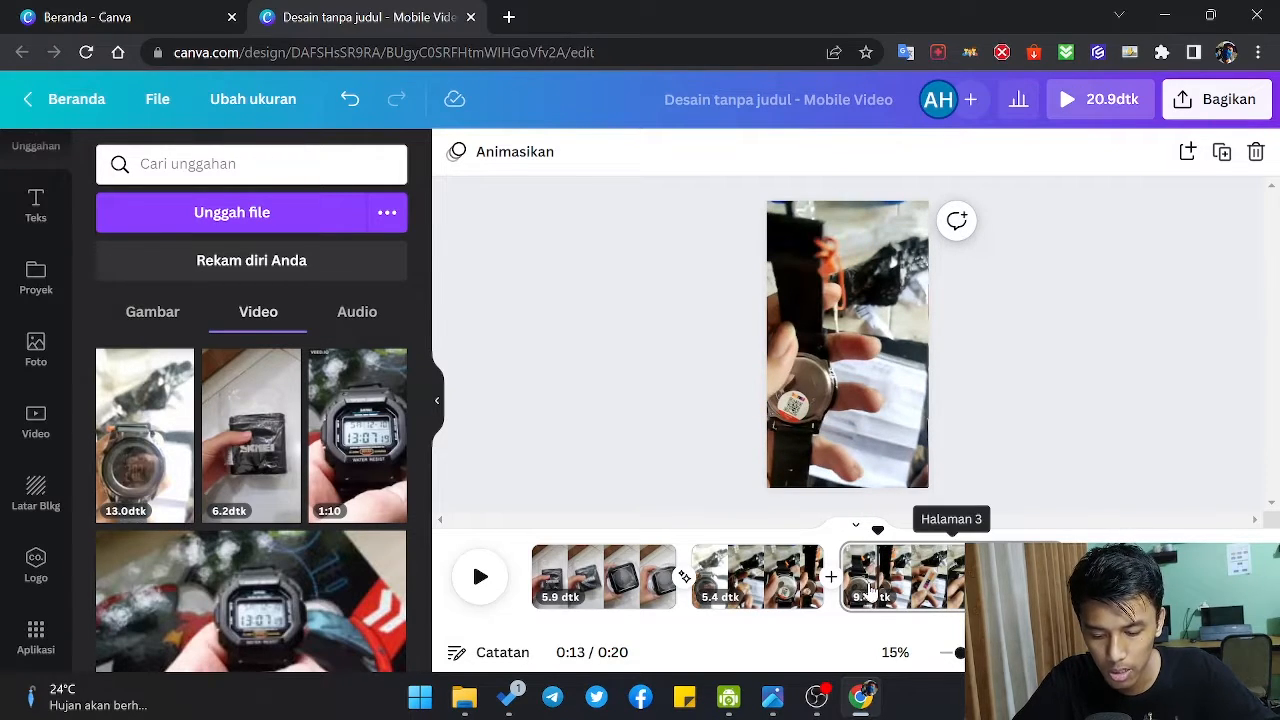
pyautogui.press('s')
pyautogui.click(855, 565)
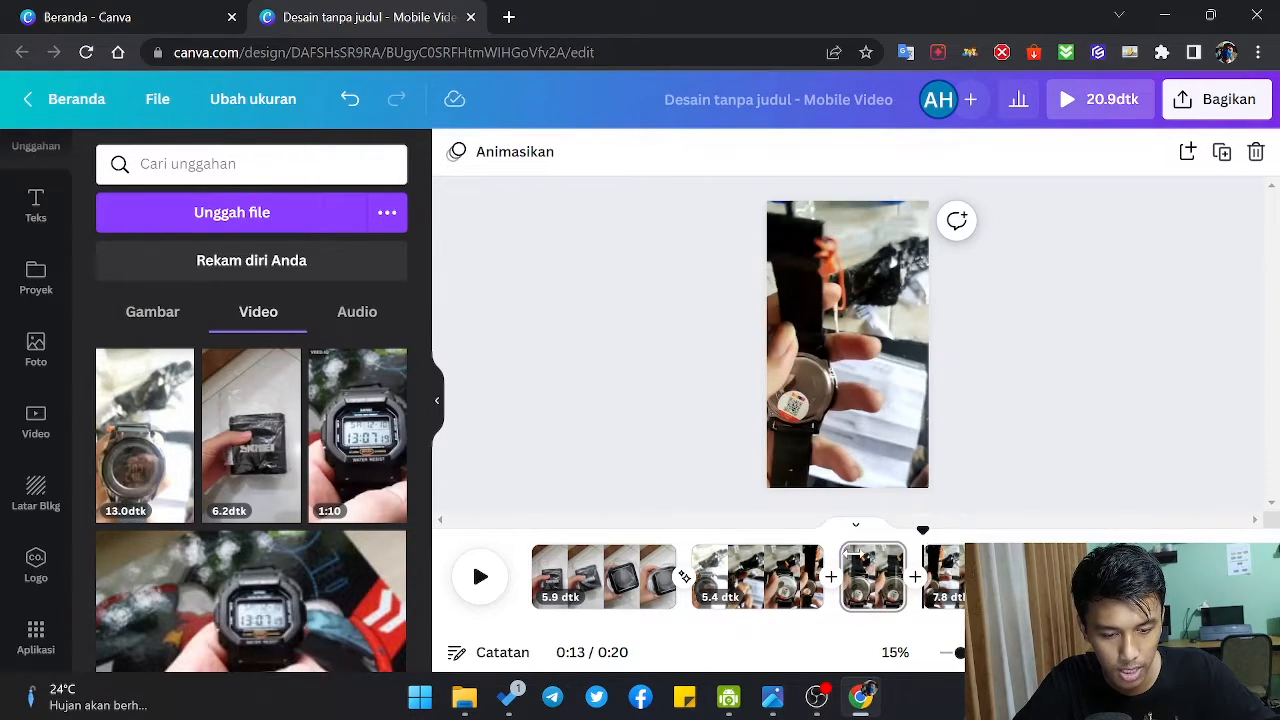
pyautogui.press('Delete')
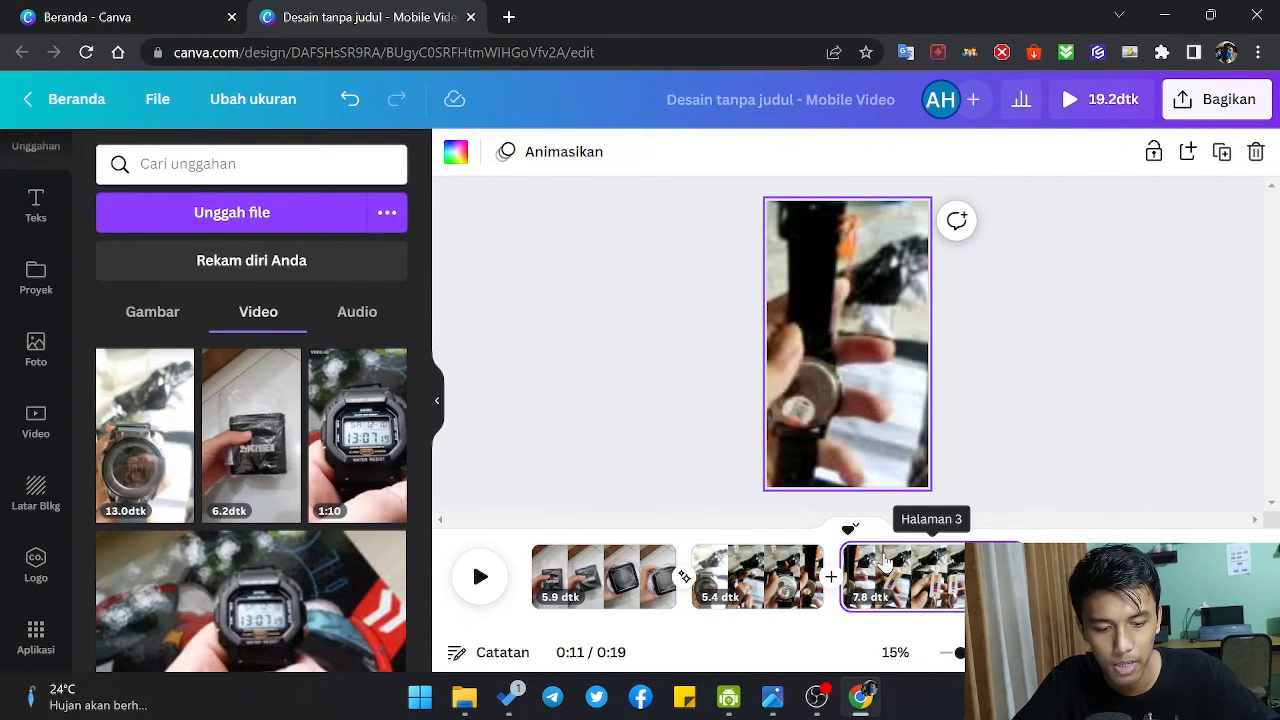
# Step: Play the shortened sequence from the start and replay the cut between the second and third pages
pyautogui.moveTo(857, 562); pyautogui.dragTo(850, 560)
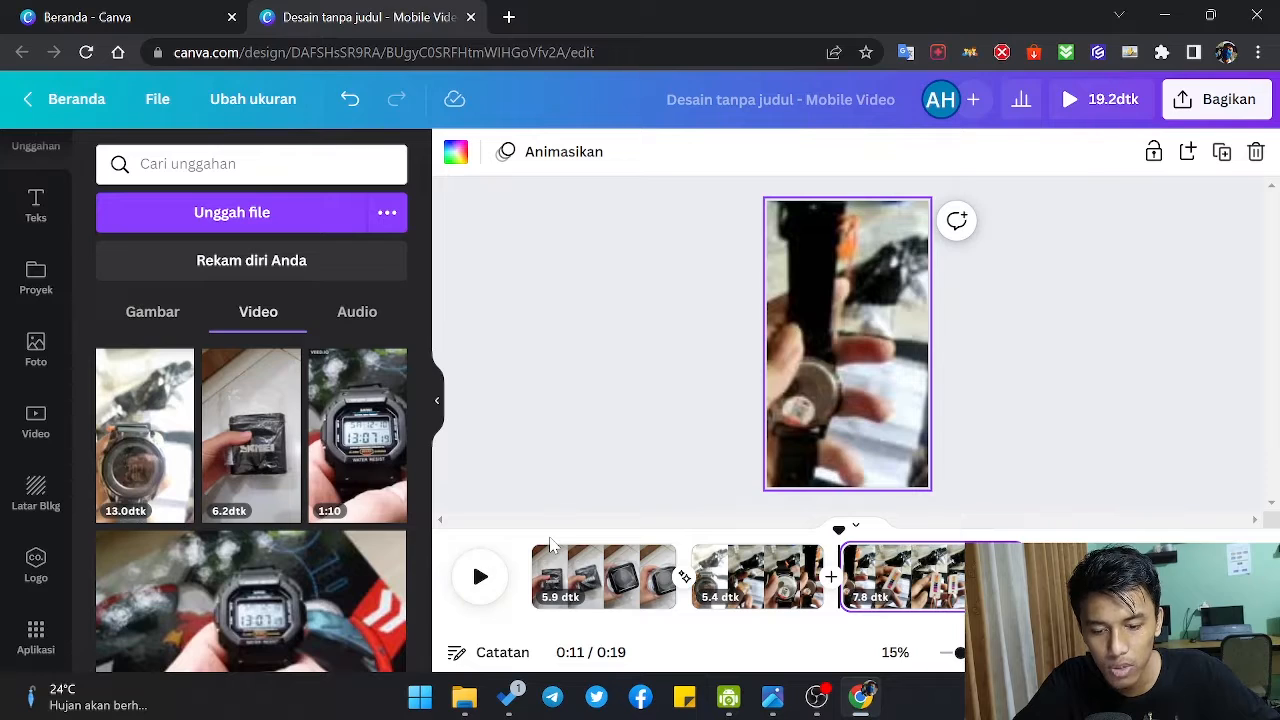
pyautogui.click(552, 545)
pyautogui.click(480, 577)
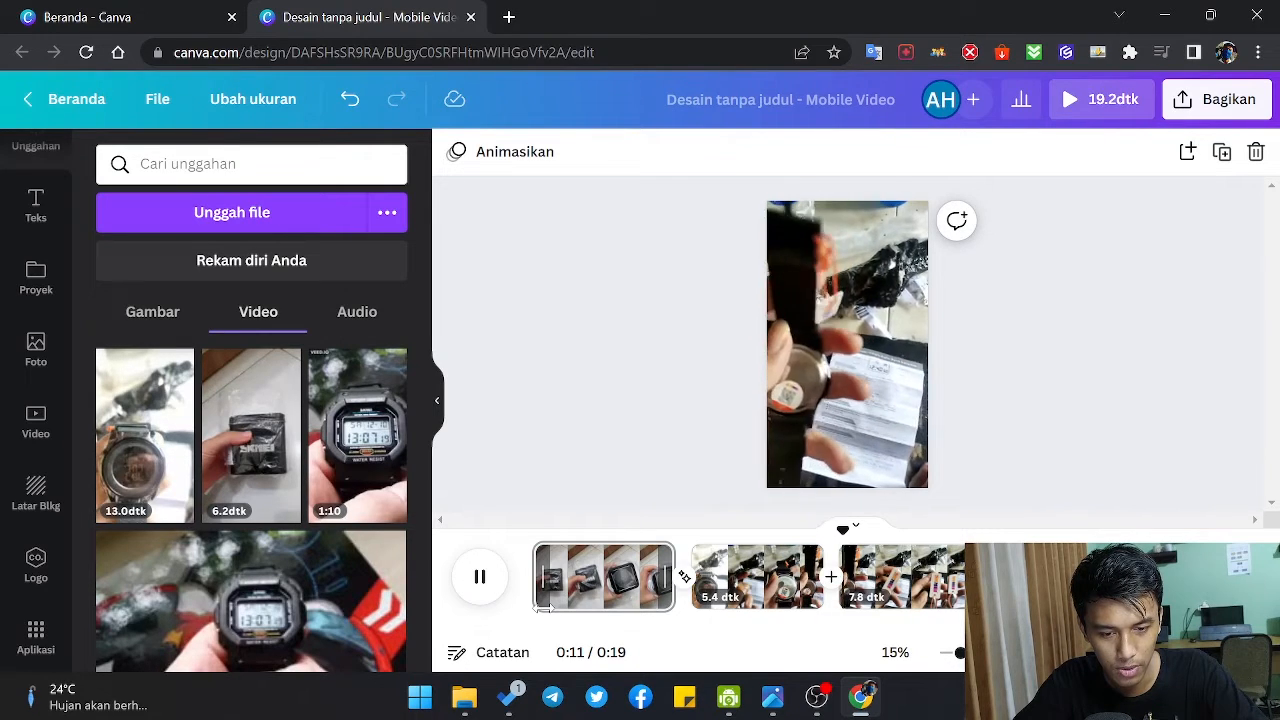
pyautogui.click(482, 578)
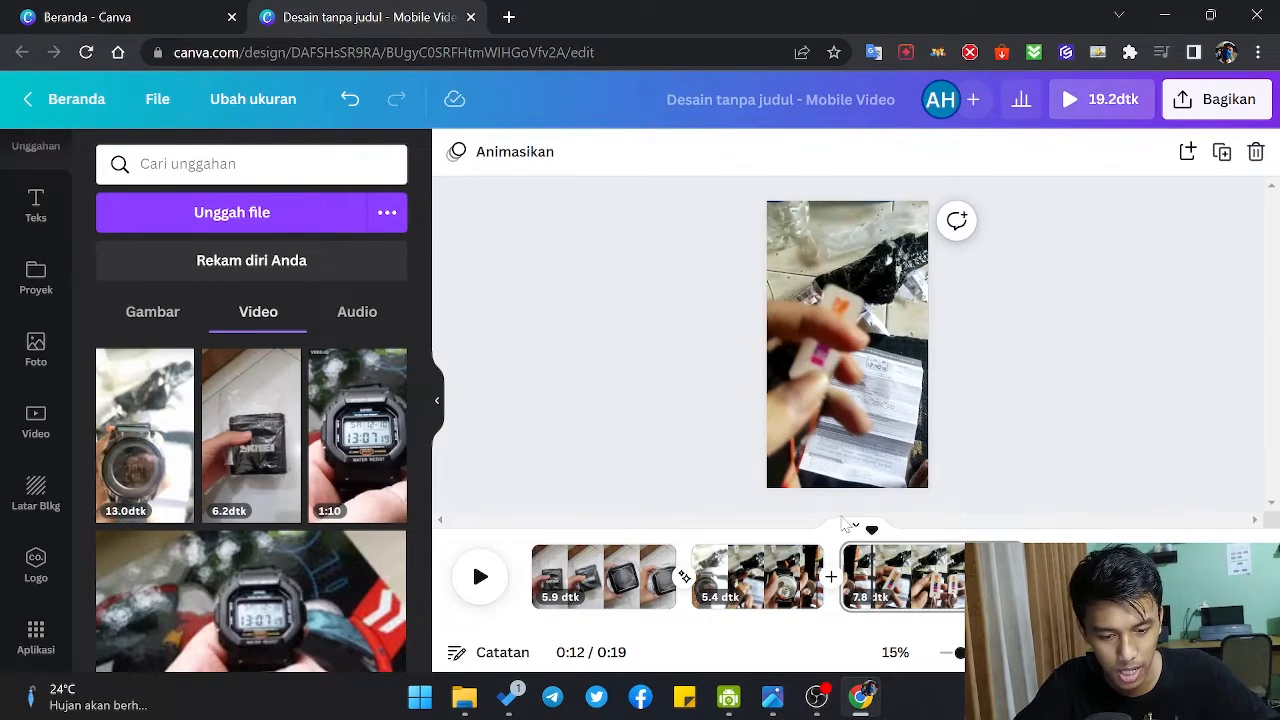
pyautogui.moveTo(867, 531); pyautogui.dragTo(842, 532)
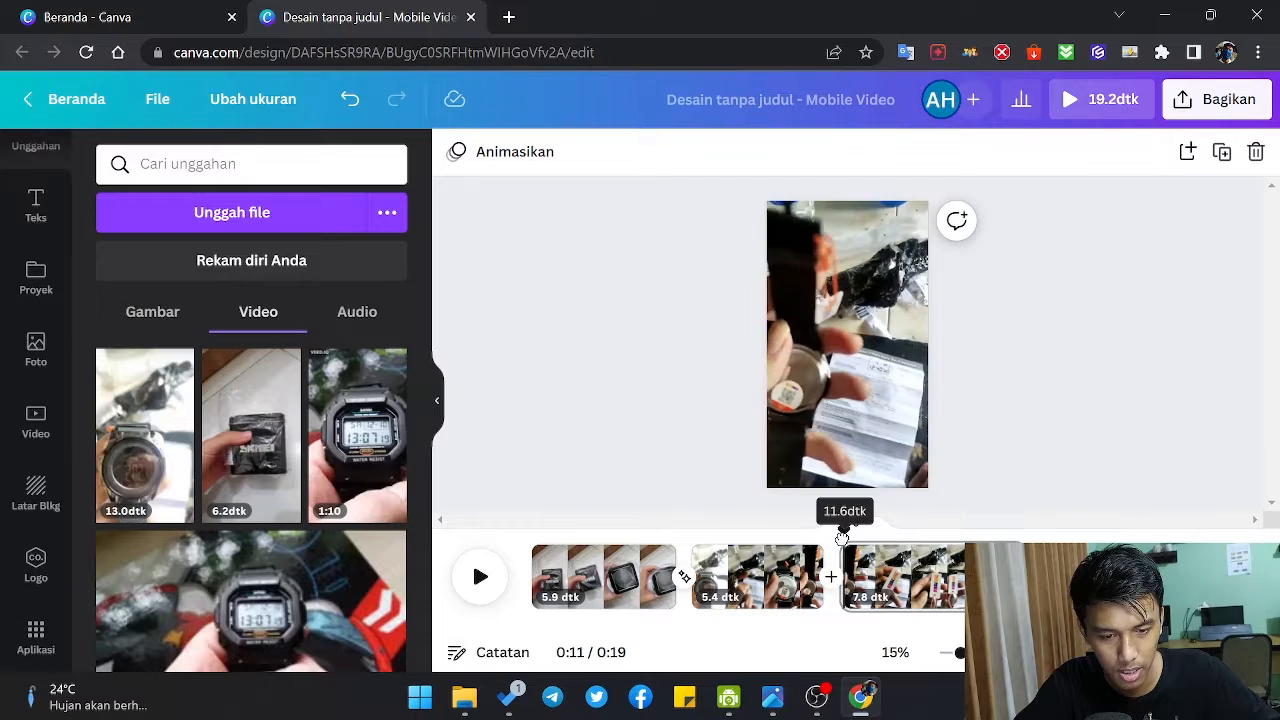
pyautogui.press('space')
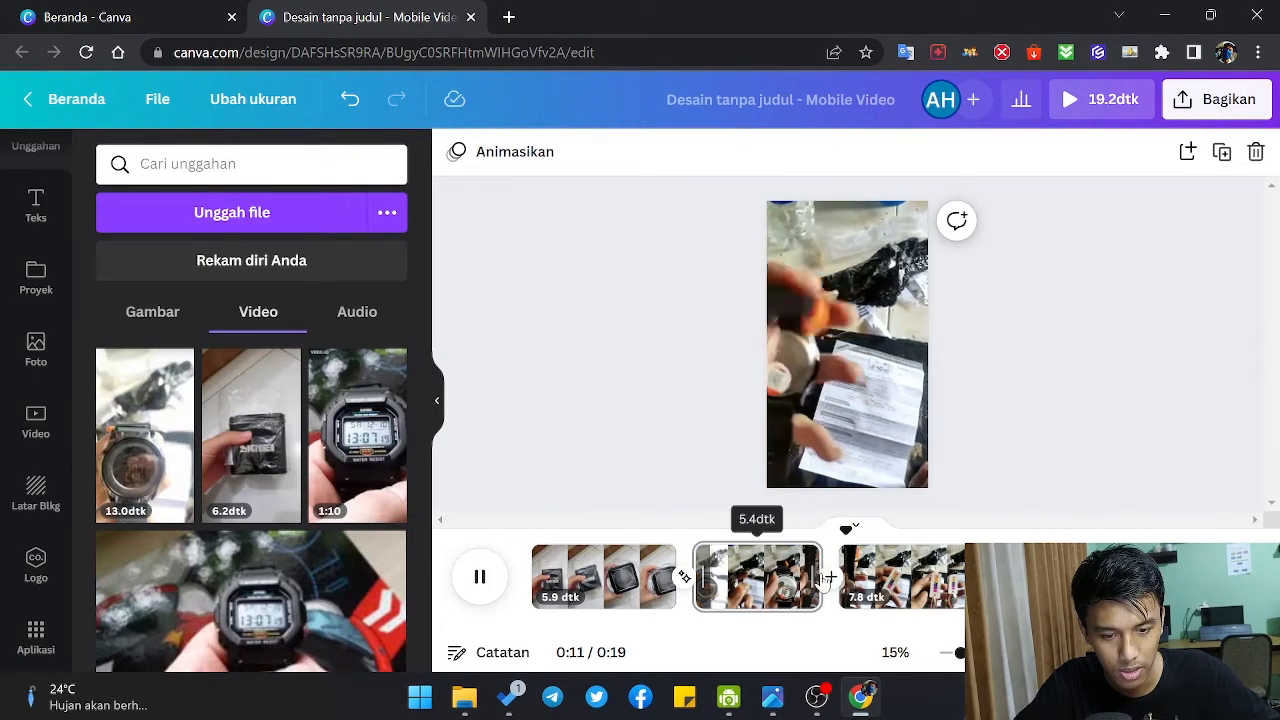
pyautogui.press('space')
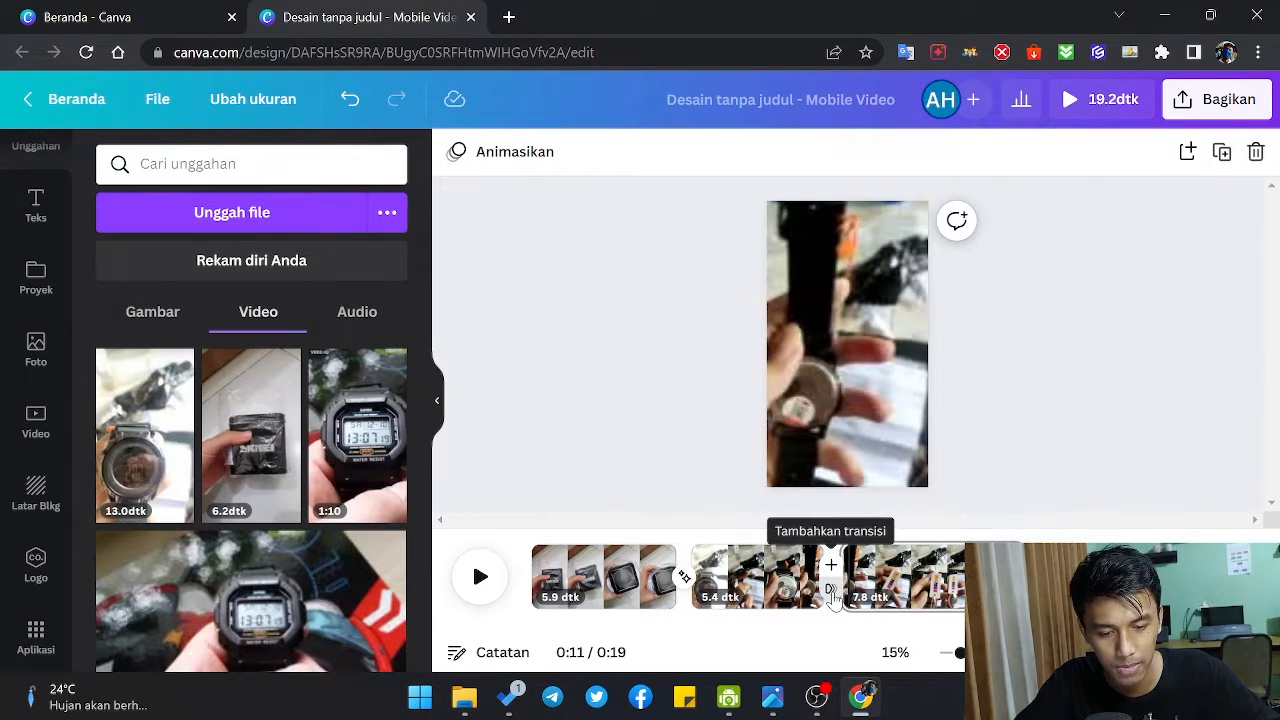
# Step: Add a Cocok & Gerak transition between the second and third pages and preview the sequence from the start
pyautogui.click(831, 578)
pyautogui.click(142, 510)
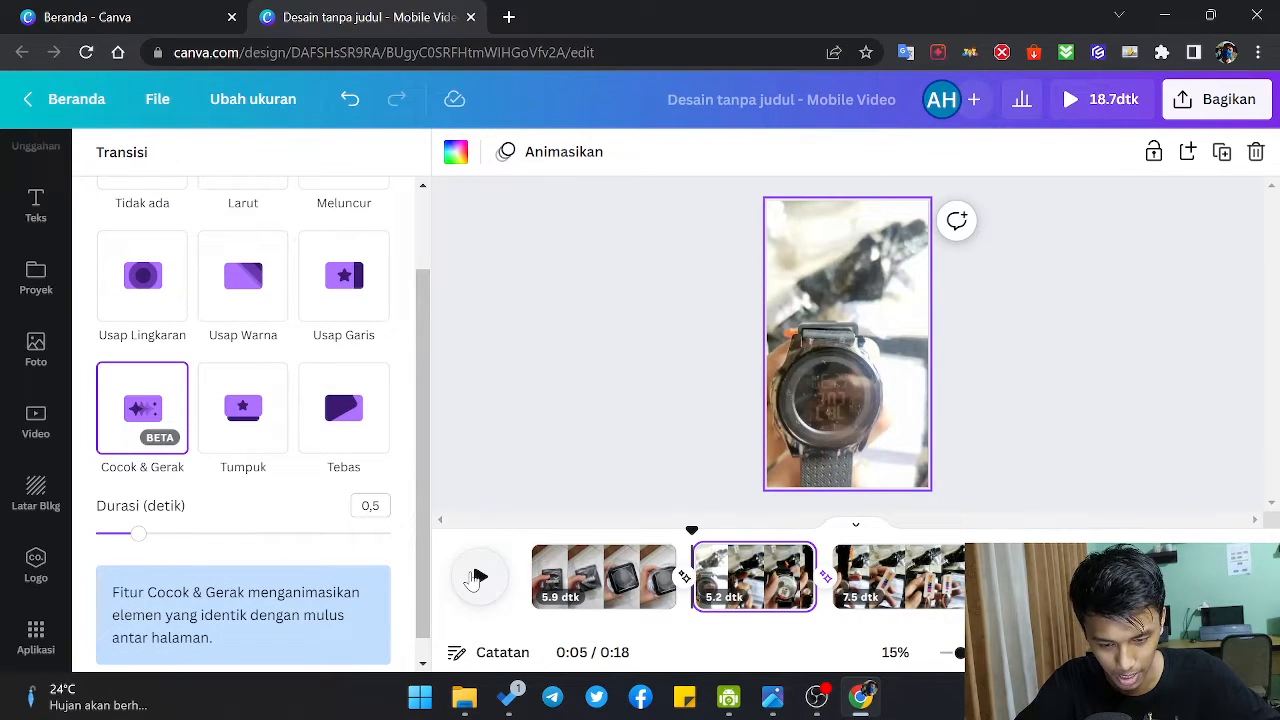
pyautogui.click(475, 578)
pyautogui.click(480, 578)
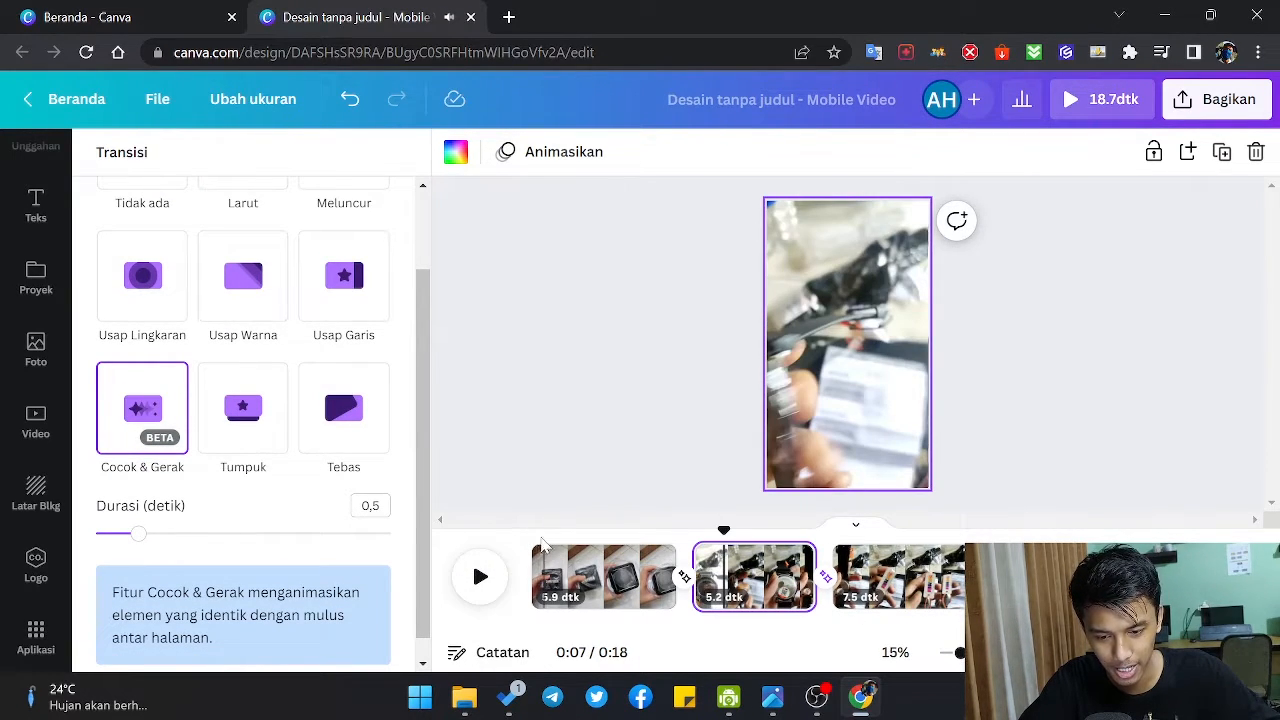
pyautogui.click(545, 550)
pyautogui.click(482, 576)
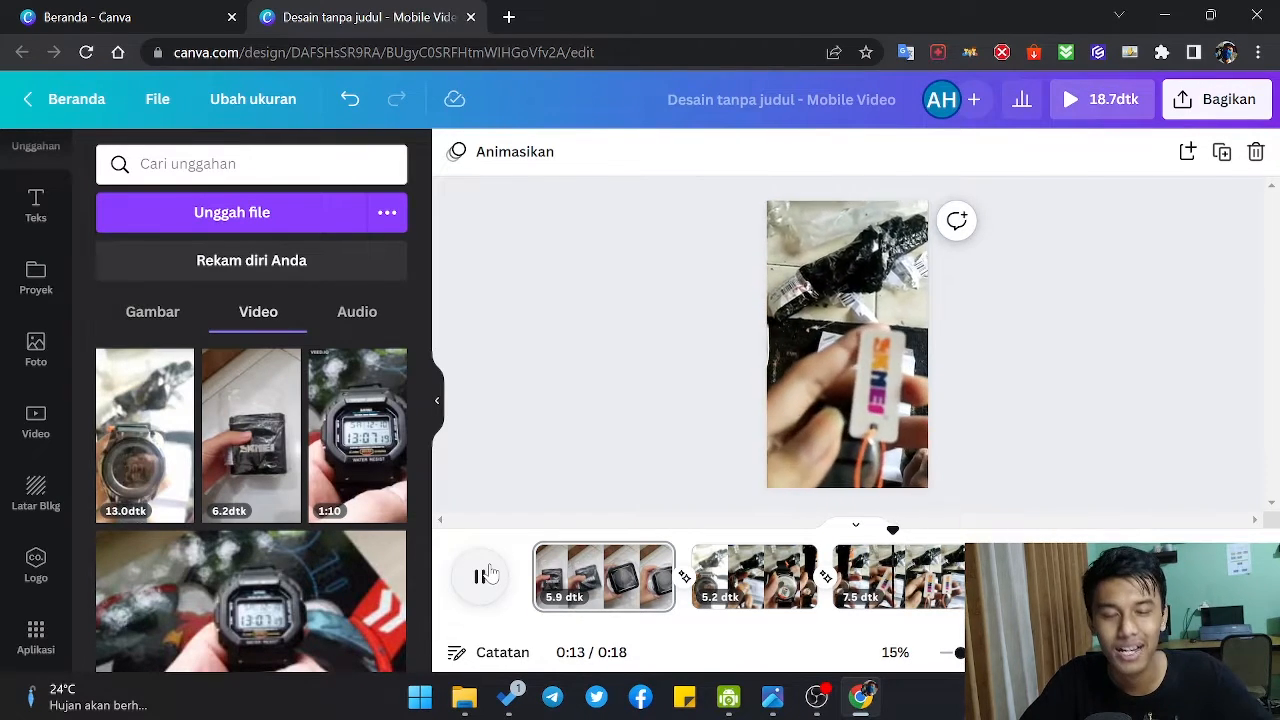
pyautogui.click(487, 574)
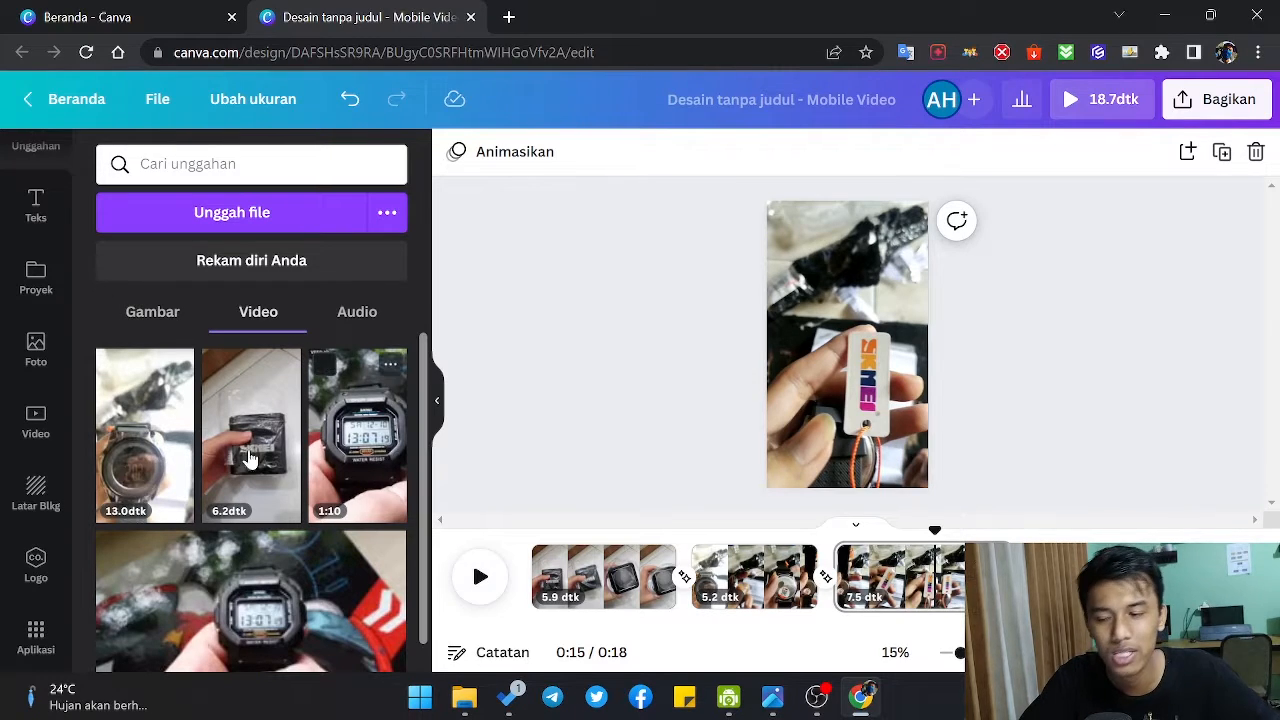
# Step: Try a heading text box near the upper edge of the third page and delete it
pyautogui.click(36, 207)
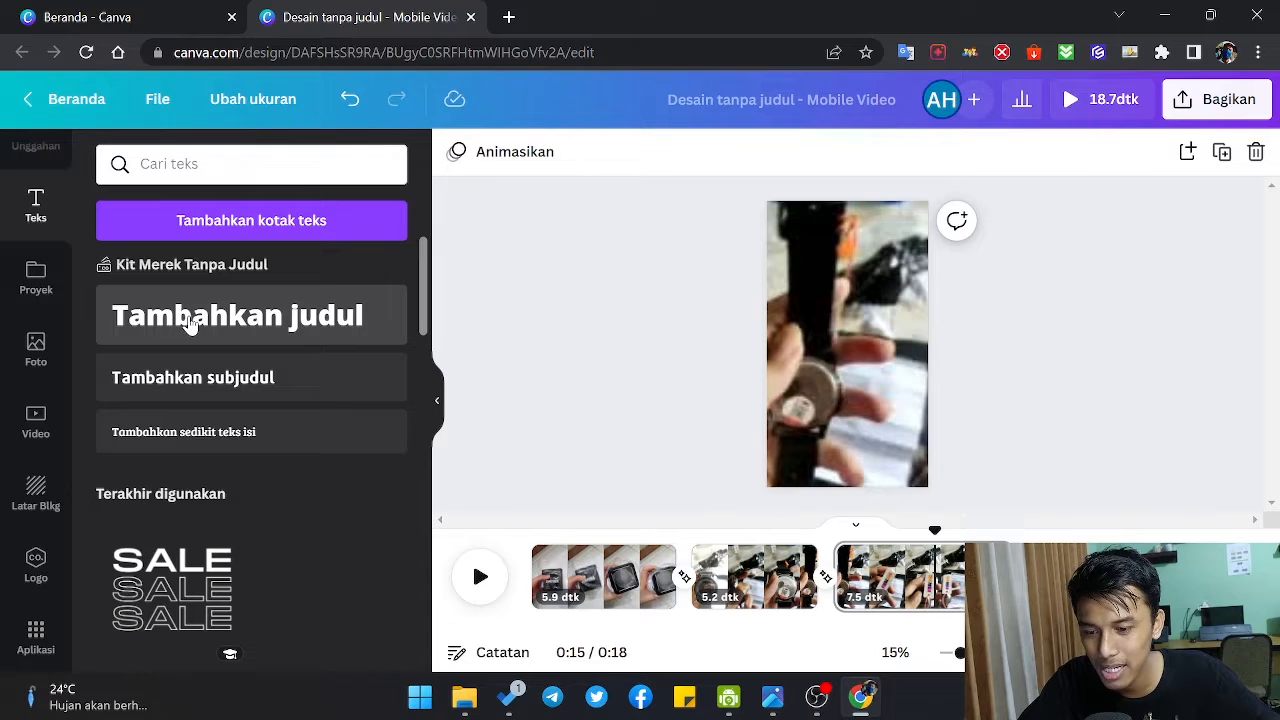
pyautogui.click(263, 344)
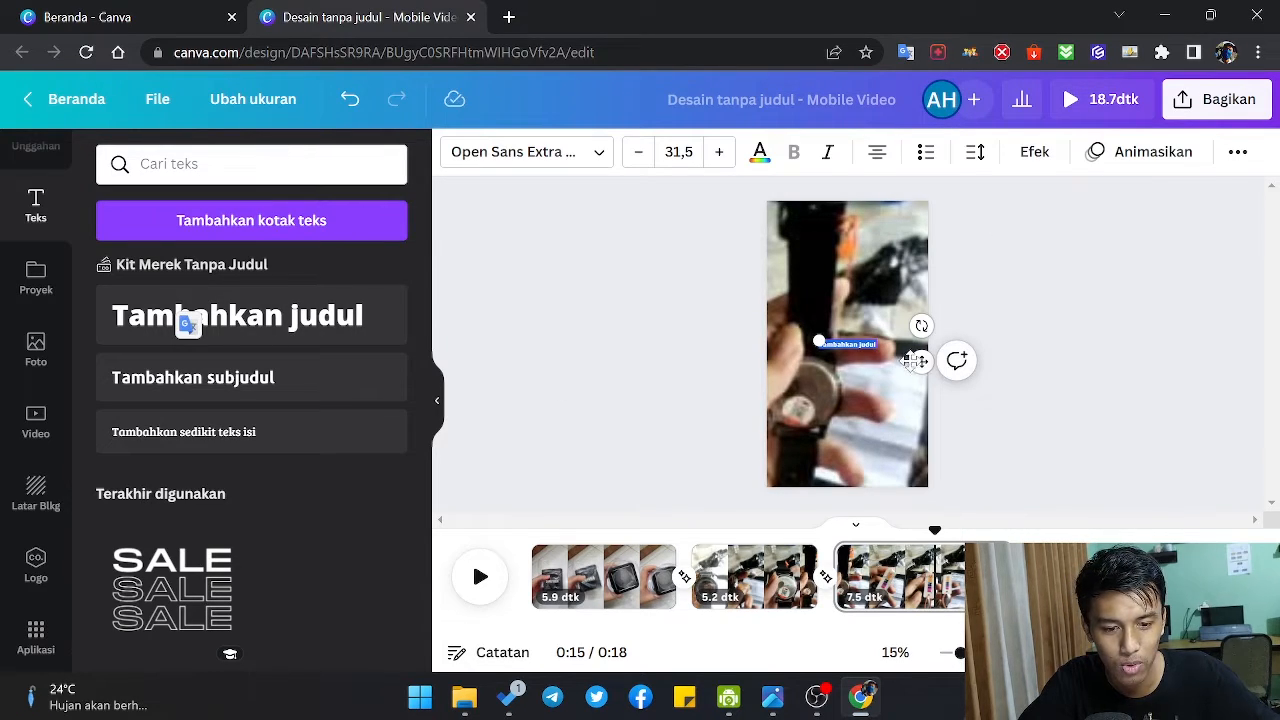
pyautogui.moveTo(915, 360); pyautogui.dragTo(916, 251)
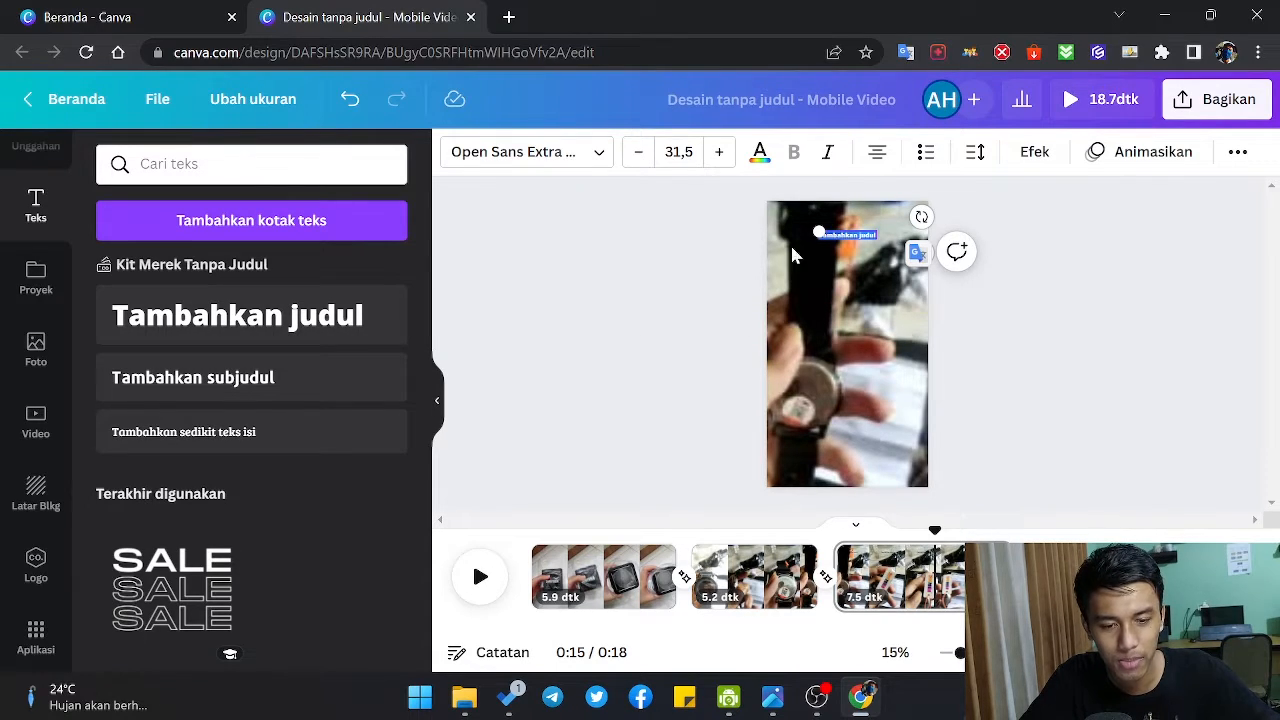
pyautogui.click(718, 261)
pyautogui.click(848, 234)
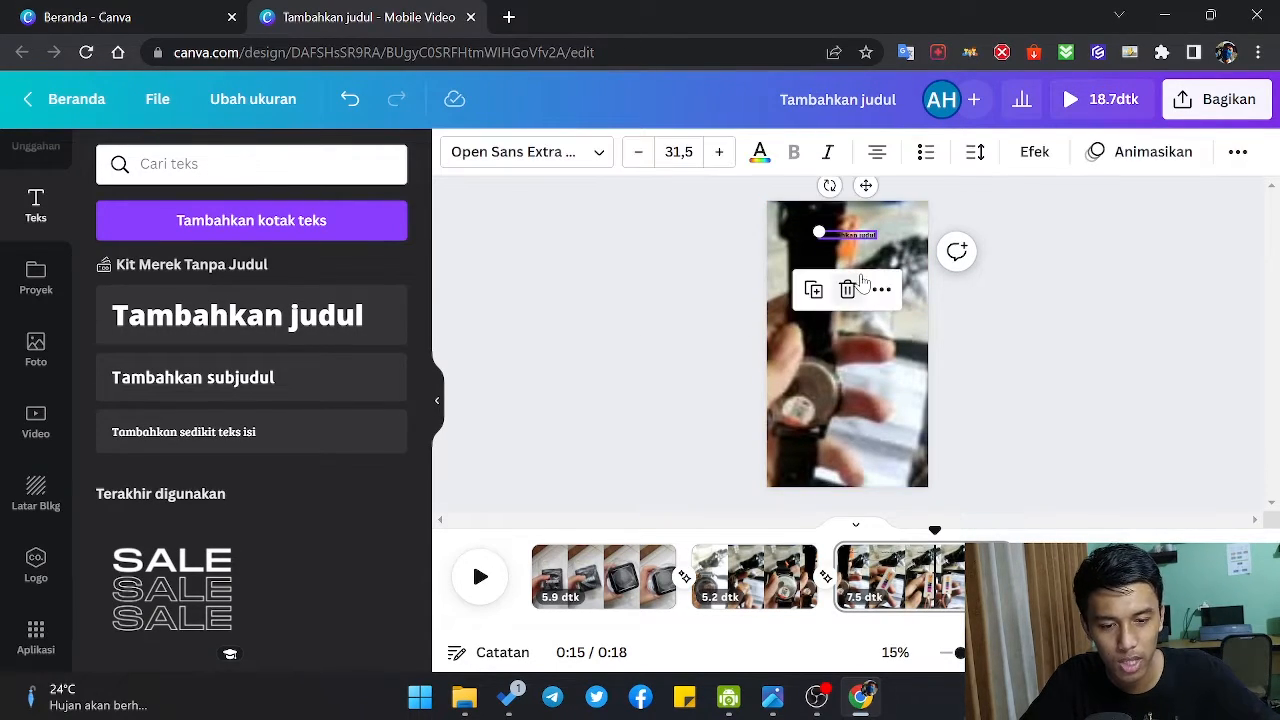
pyautogui.click(855, 285)
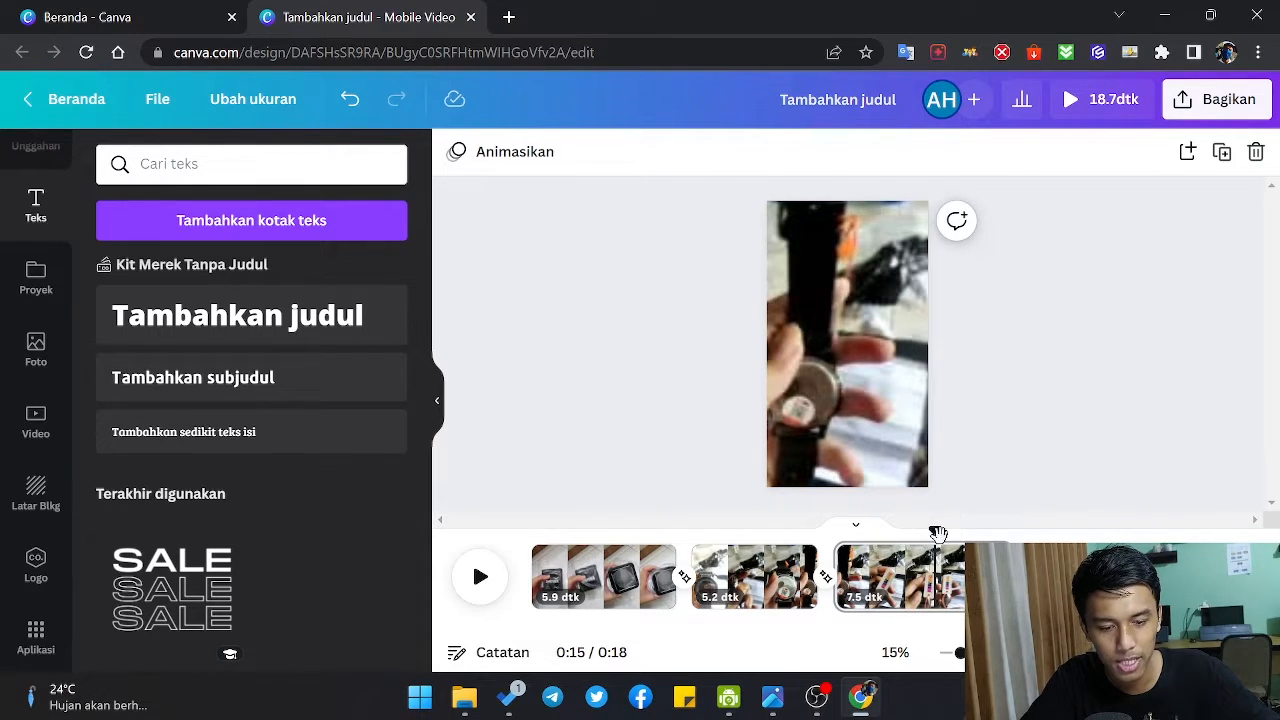
# Step: Scrub the timeline from the first page to near the end of the third page to check the clips
pyautogui.moveTo(932, 527); pyautogui.dragTo(558, 527)
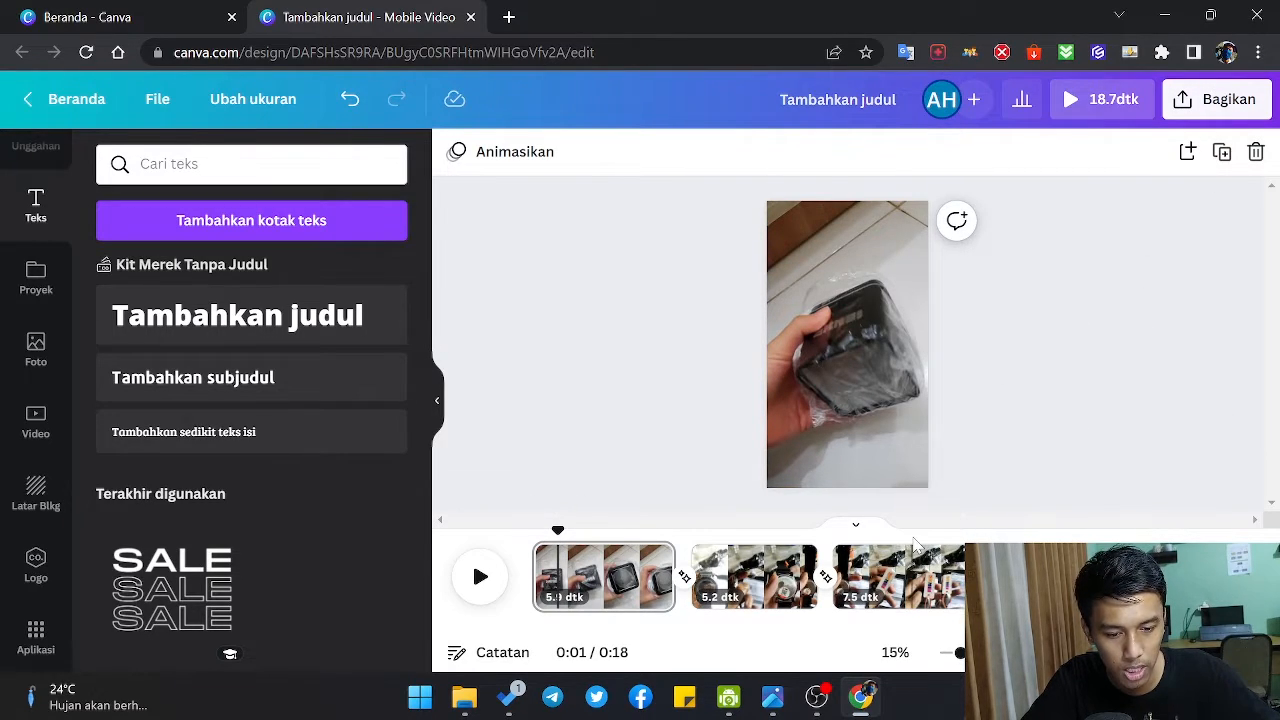
pyautogui.click(948, 562)
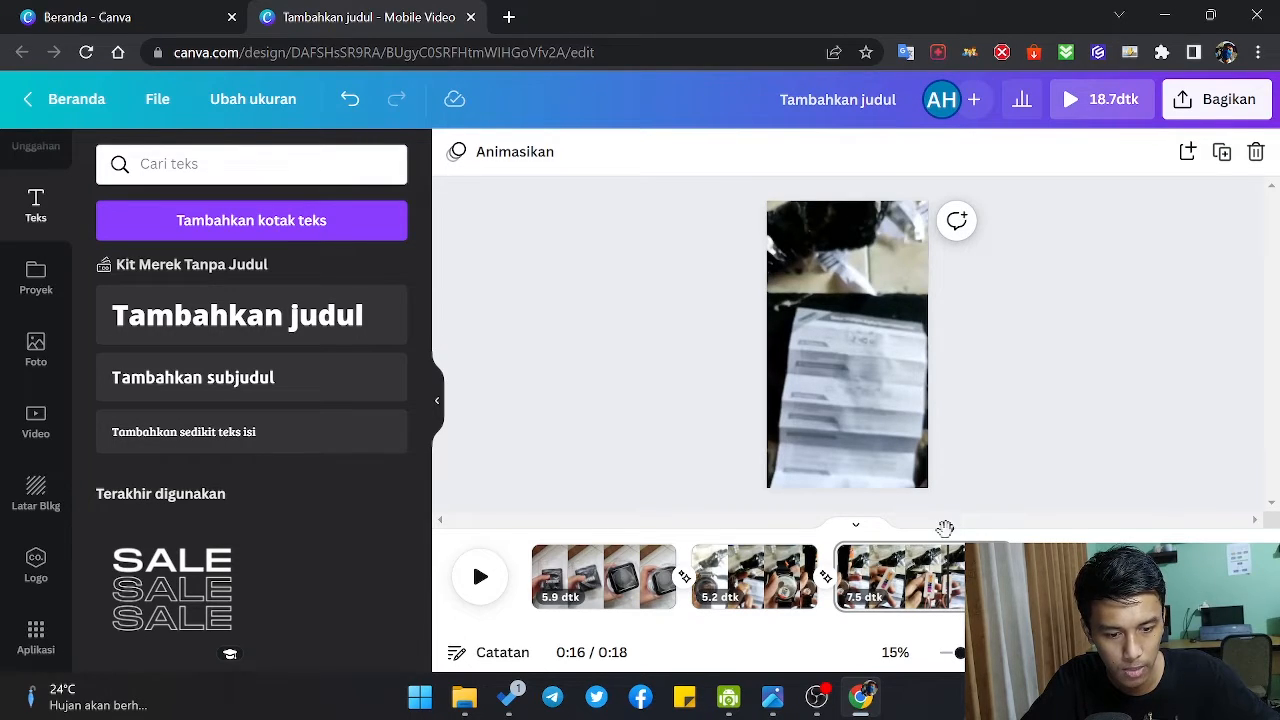
pyautogui.moveTo(945, 533); pyautogui.dragTo(985, 530)
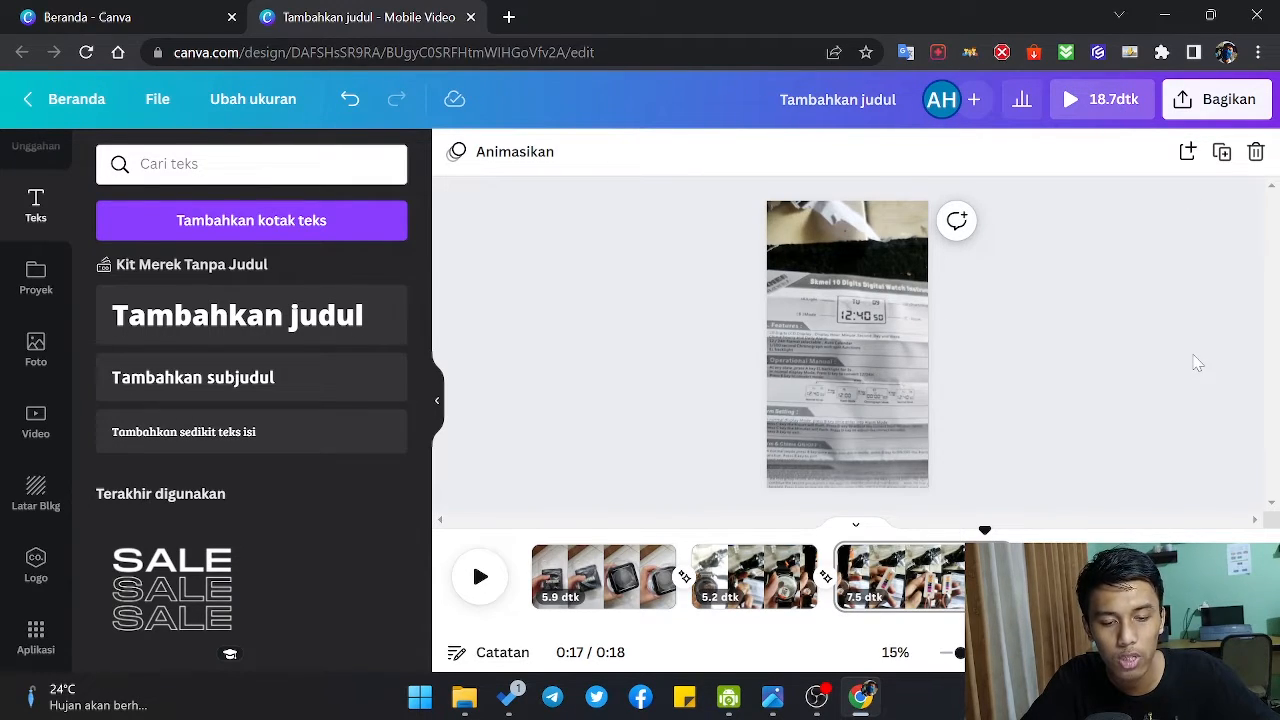
# Step: Download all three pages of the design as an MP4 video
pyautogui.click(1237, 104)
pyautogui.scroll(-2, 1045, 370)
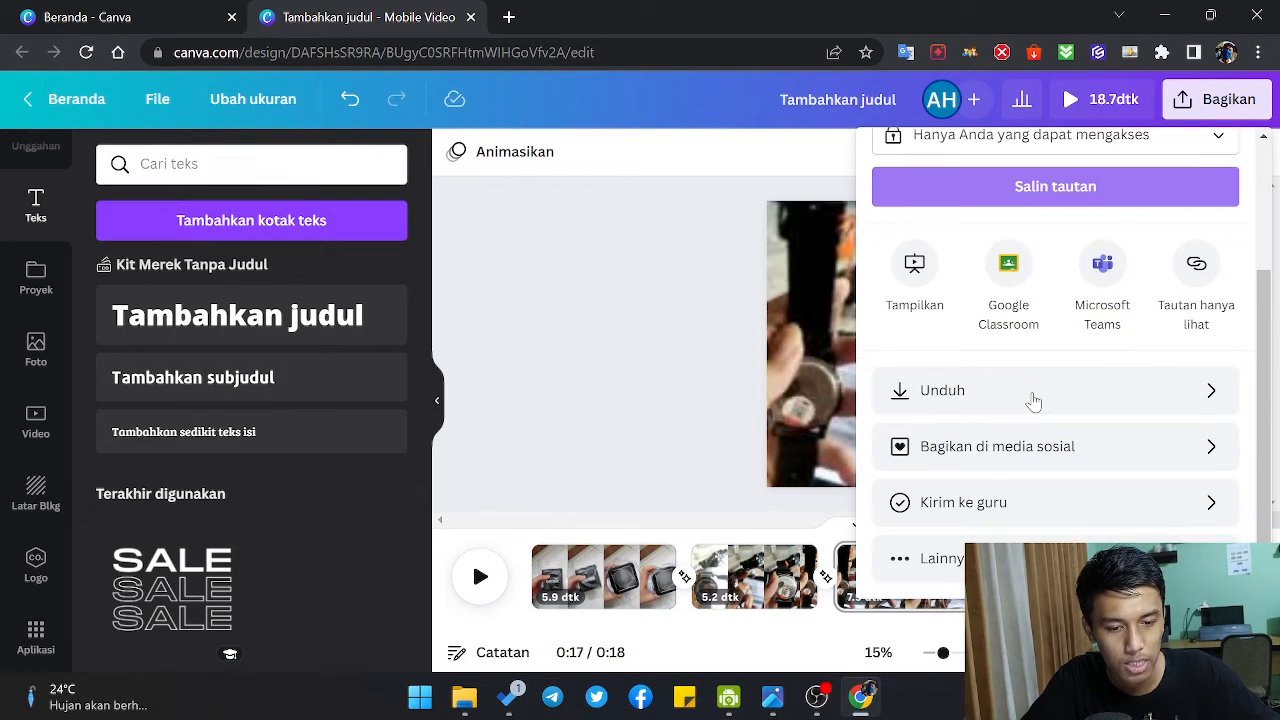
pyautogui.click(1034, 401)
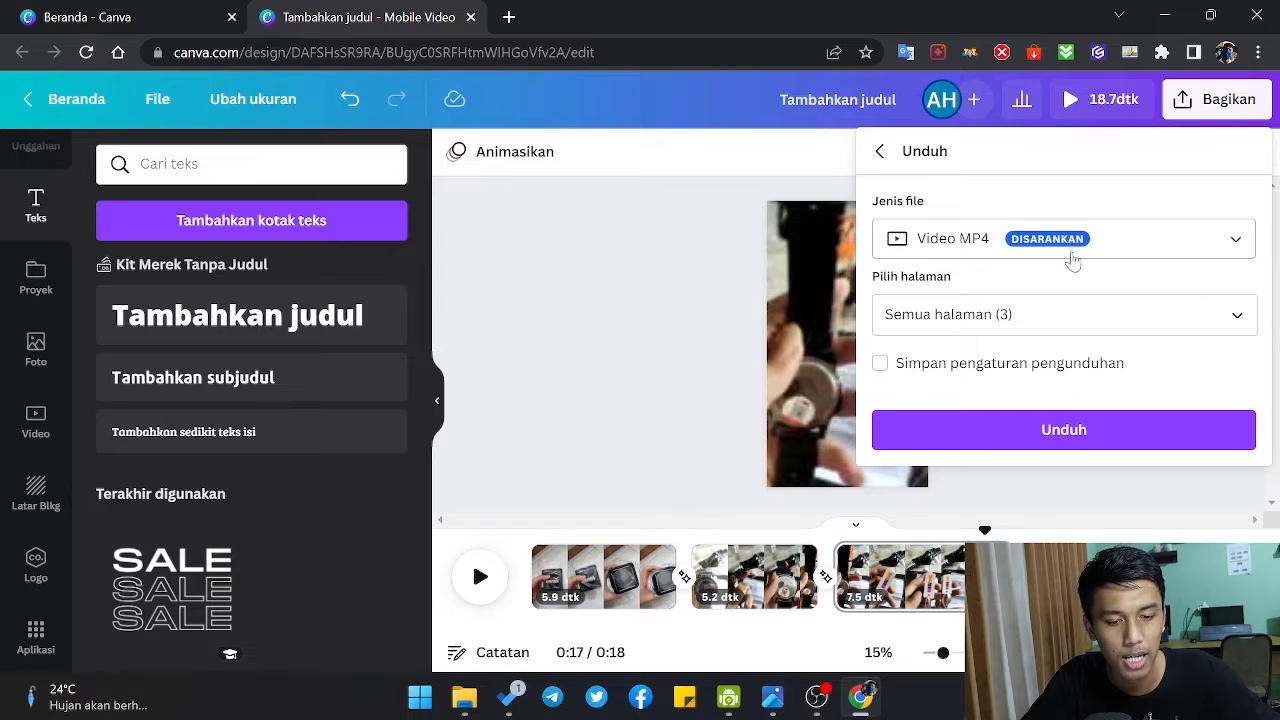
pyautogui.click(1041, 431)
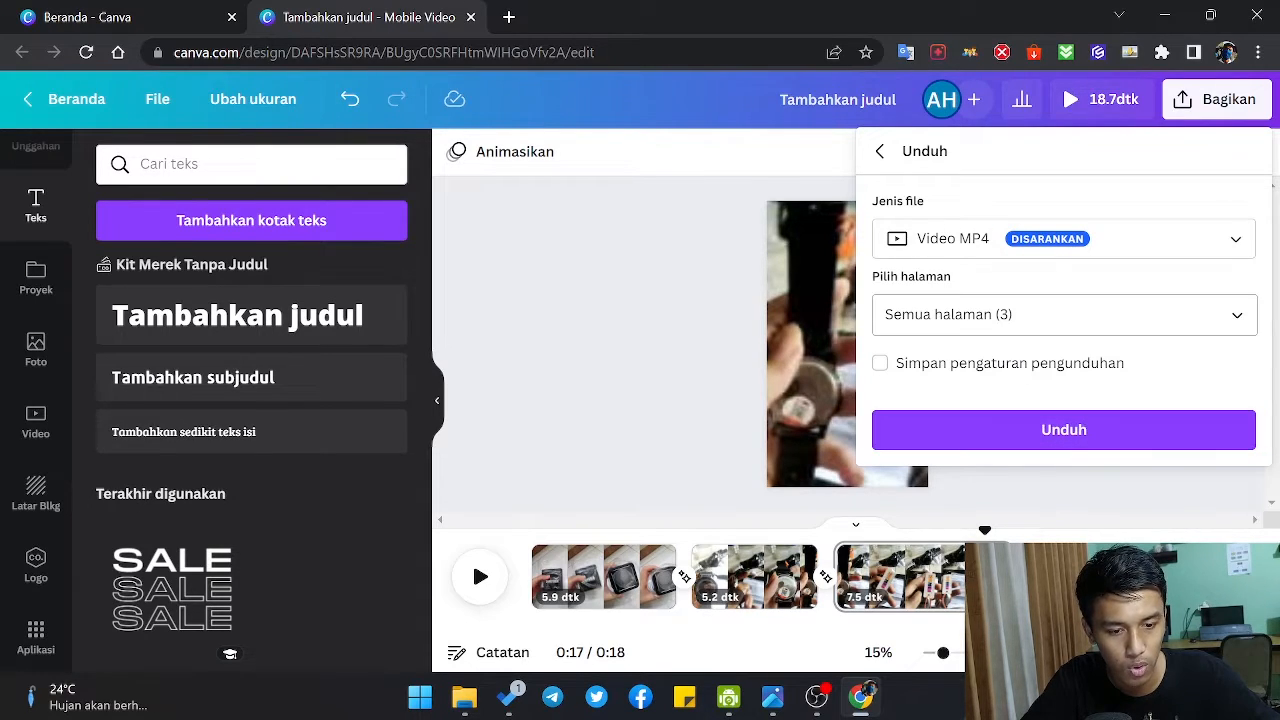
pyautogui.click(1005, 316)
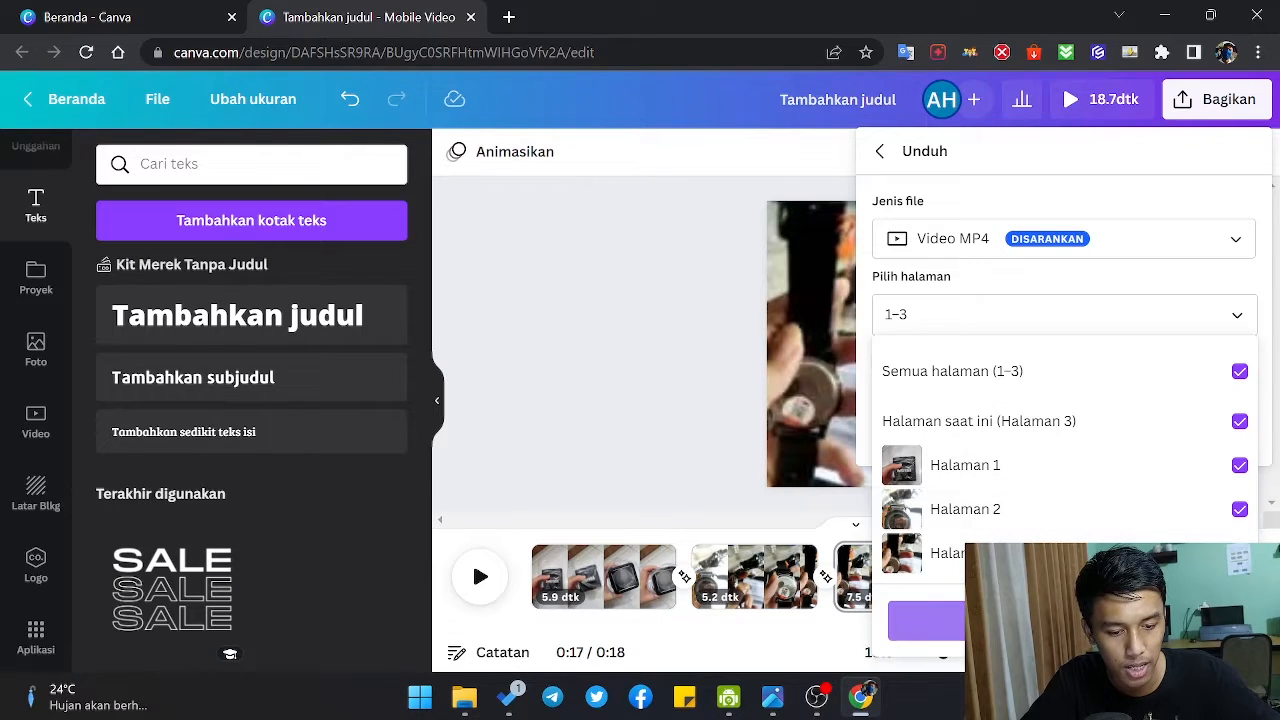
pyautogui.click(1064, 621)
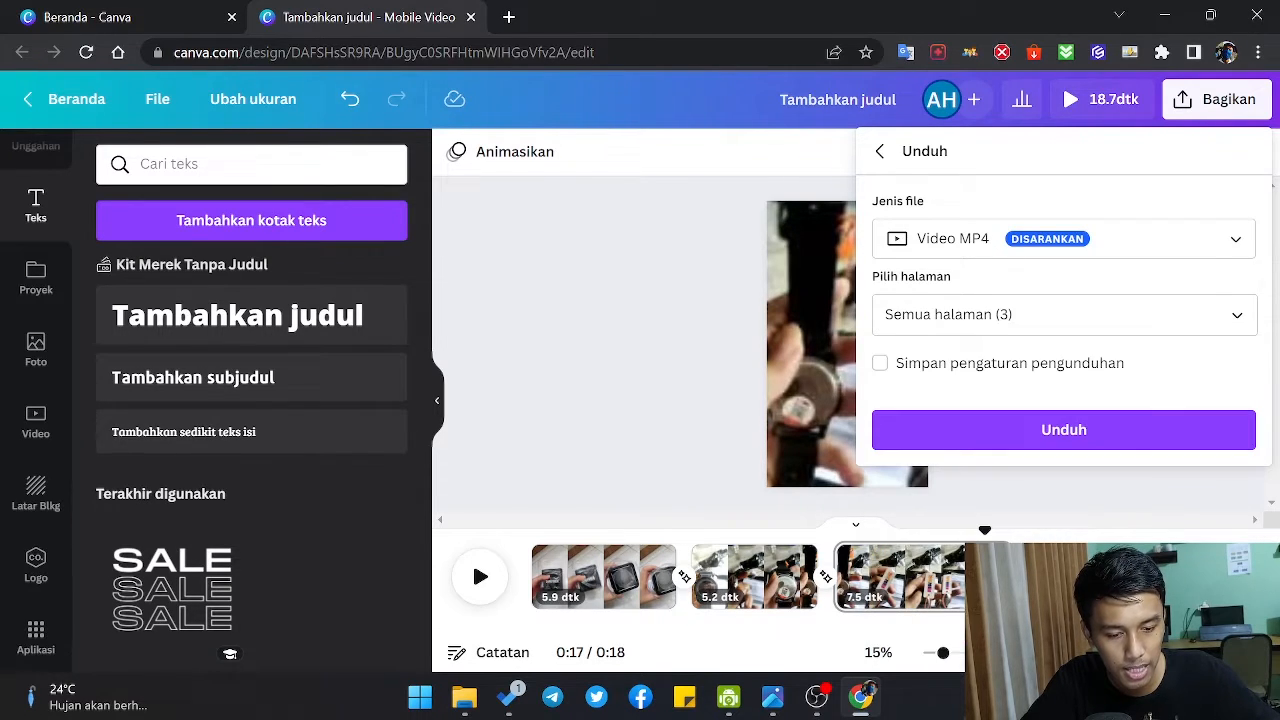
pyautogui.click(1097, 432)
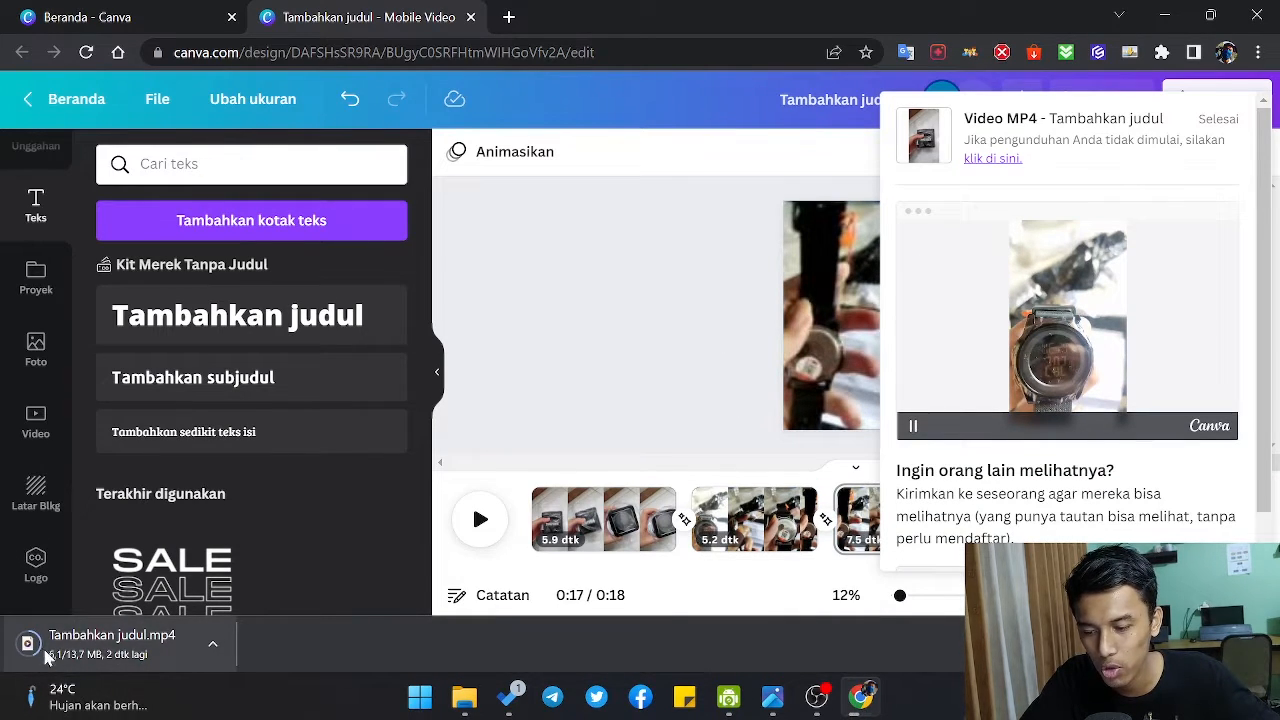
# Step: Play the downloaded Tambahkan judul.mp4 in the media player, then return to the design and dismiss the download notice
pyautogui.click(137, 664)
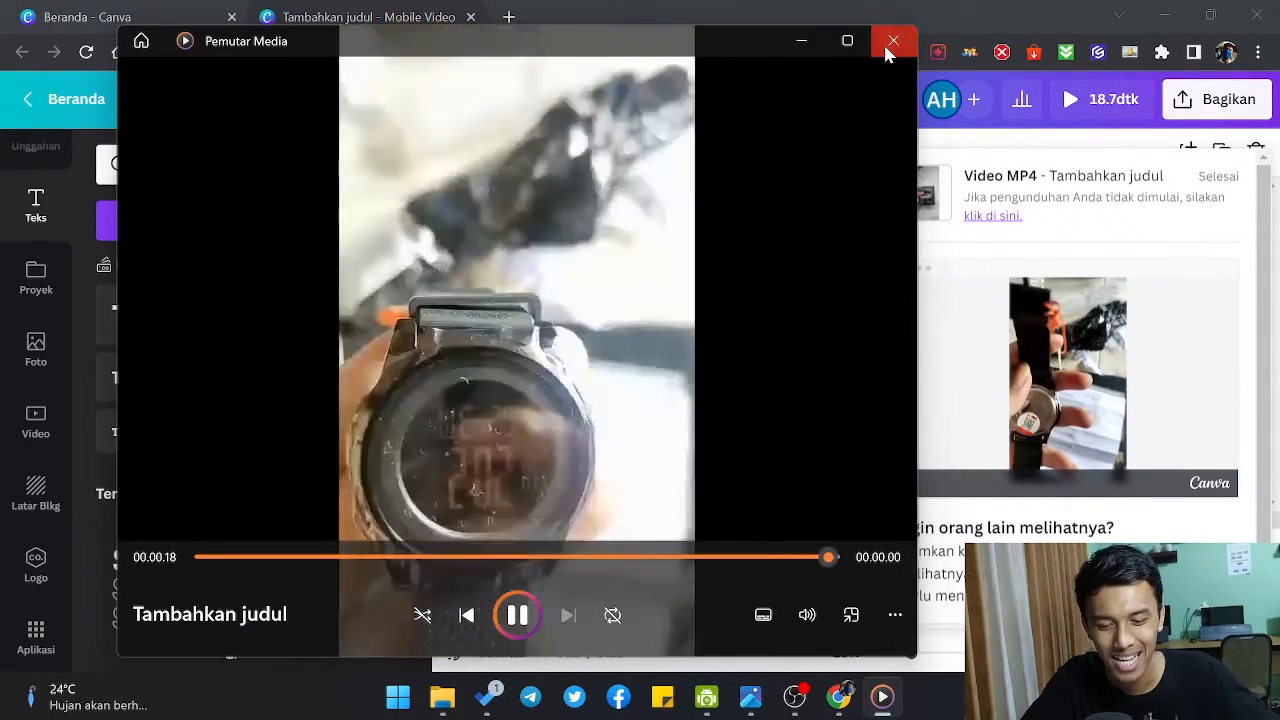
pyautogui.click(890, 44)
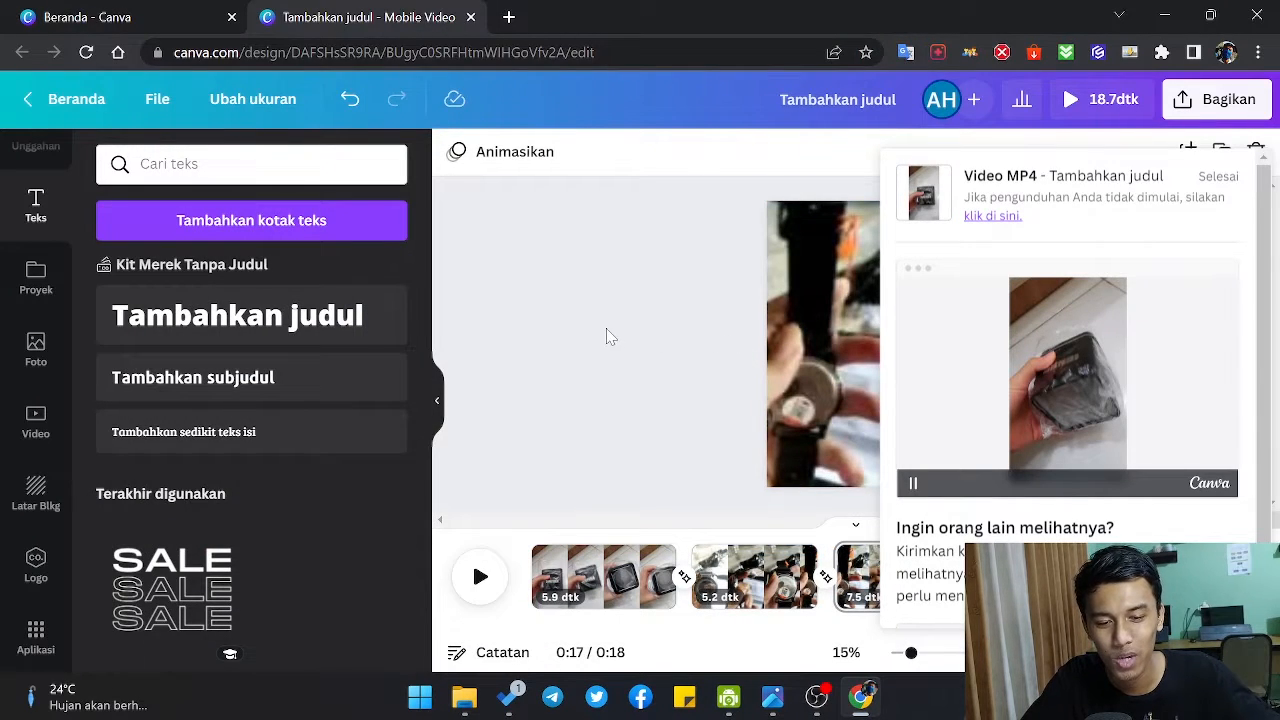
pyautogui.click(612, 337)
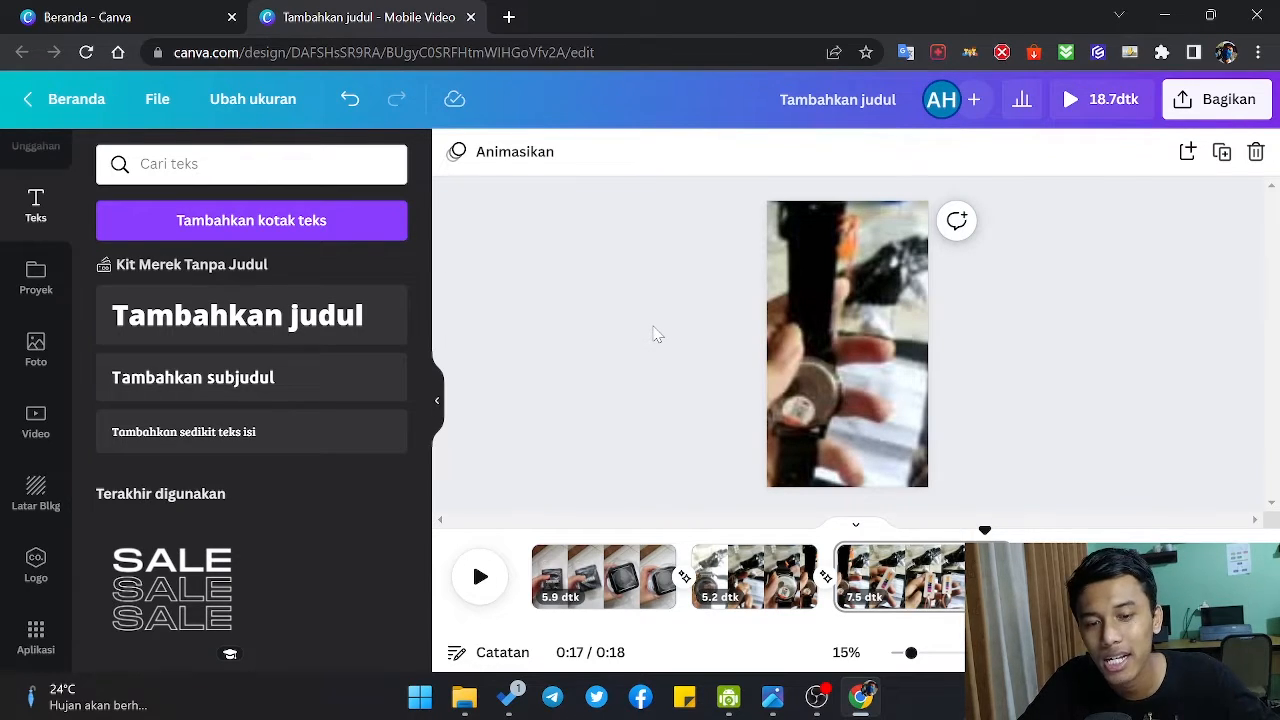
# Step: Delete the video from the third page and remove the first two pages, leaving one blank page
pyautogui.click(778, 345)
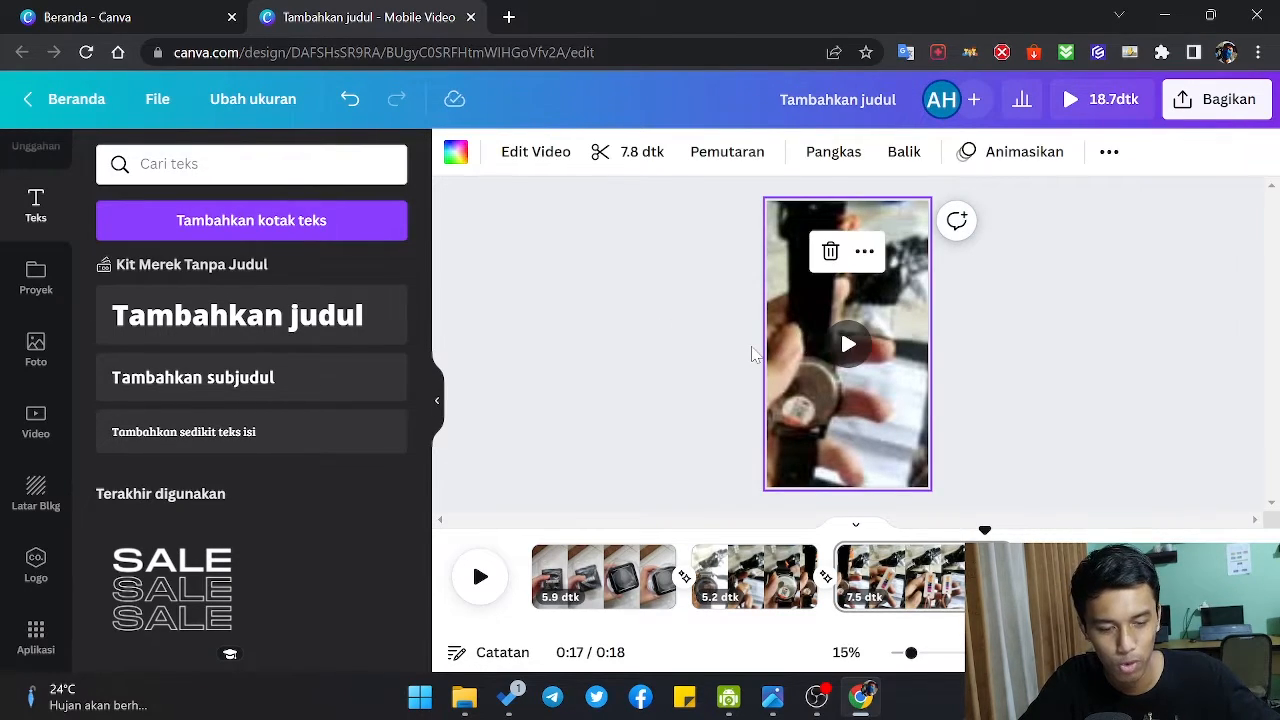
pyautogui.press('Delete')
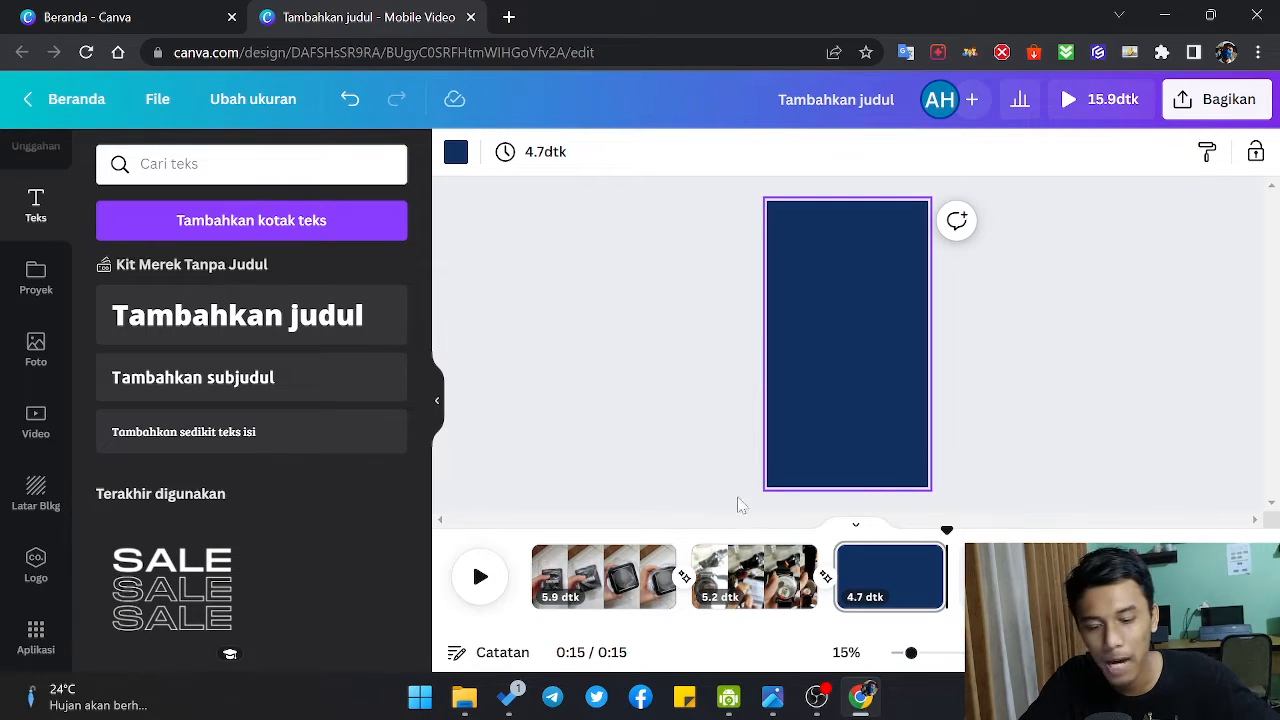
pyautogui.click(752, 583)
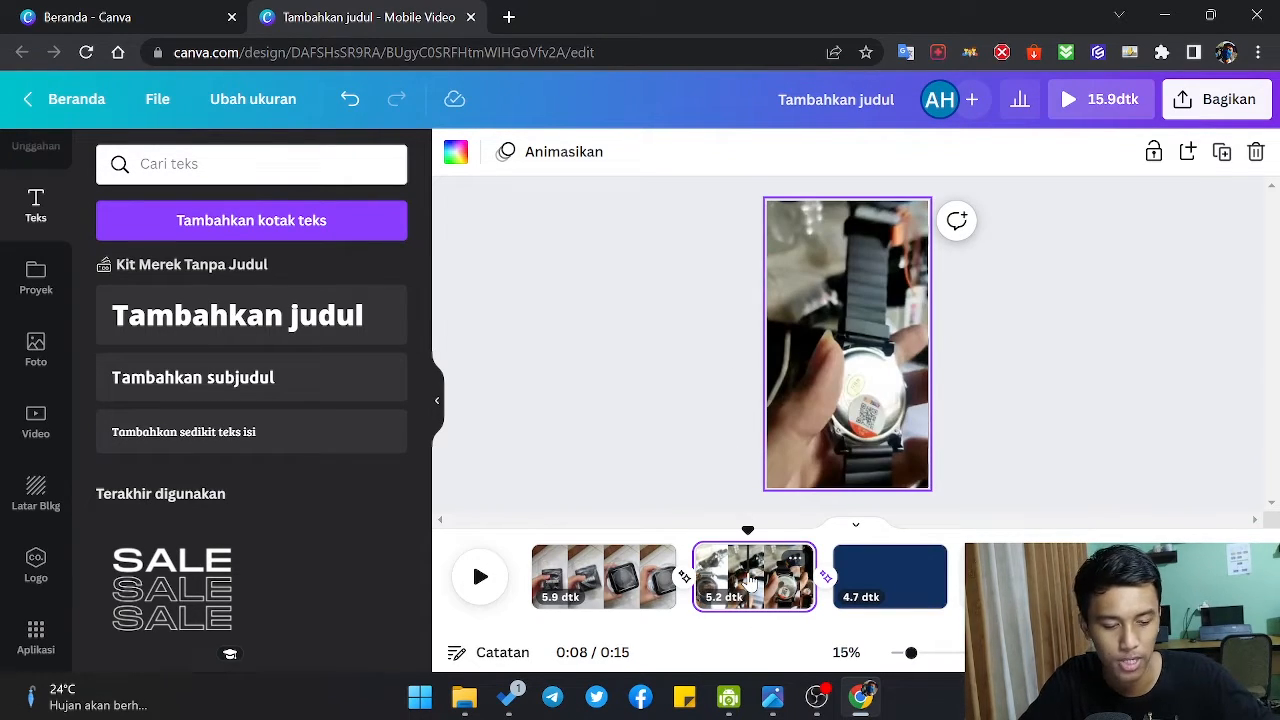
pyautogui.press('Delete')
pyautogui.click(590, 585)
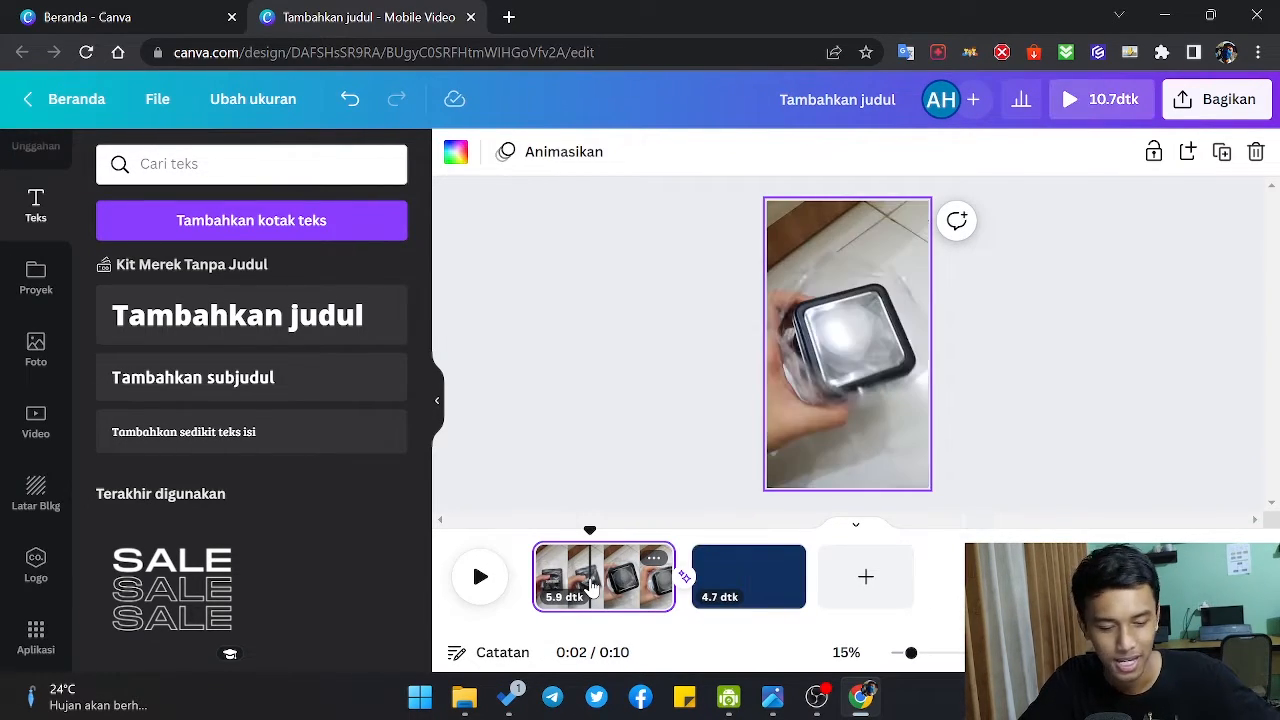
pyautogui.press('Delete')
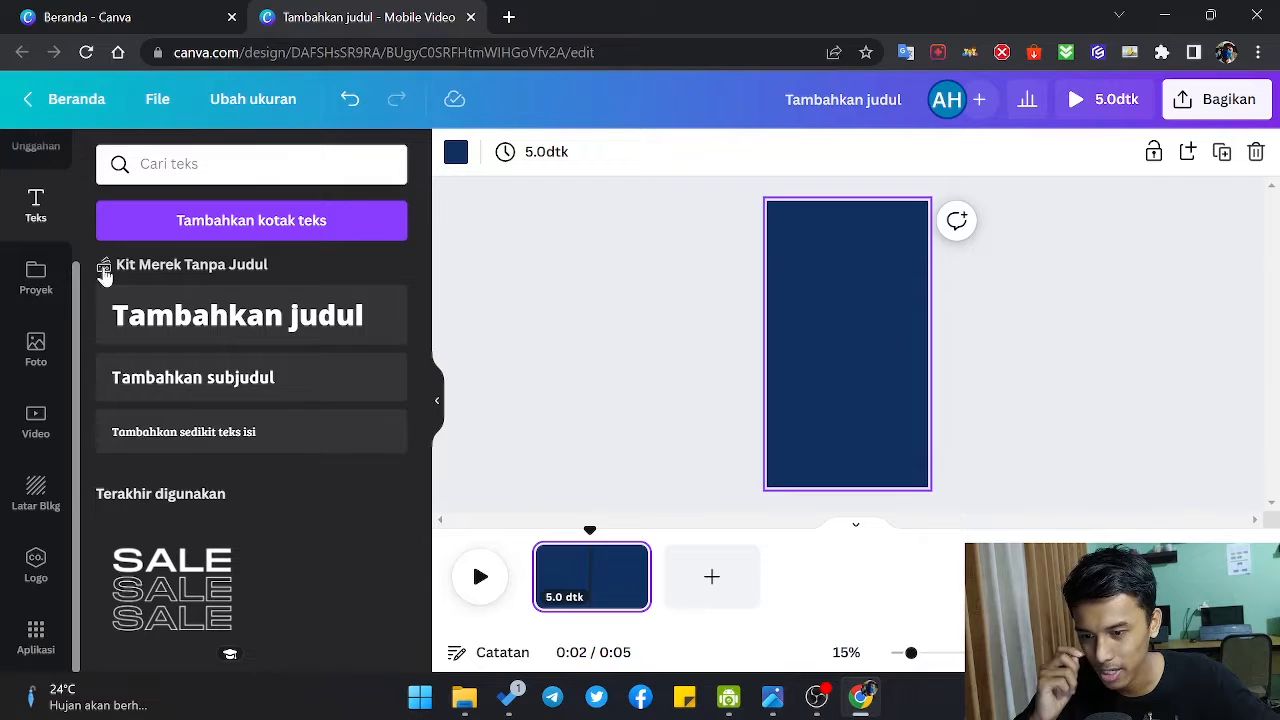
# Step: Place the uploaded 1:45 landscape watch video mid-page as a separate element and enlarge it slightly beyond the page width
pyautogui.scroll(-1, 287, 444)
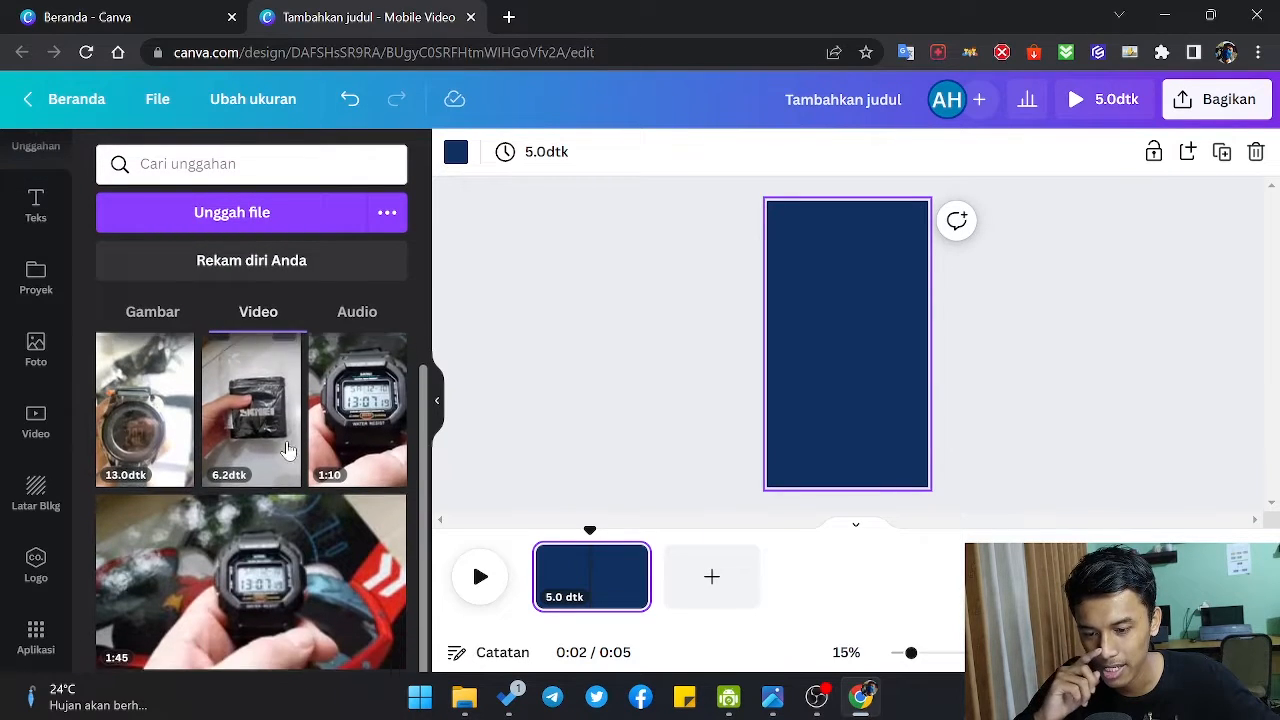
pyautogui.moveTo(263, 565)
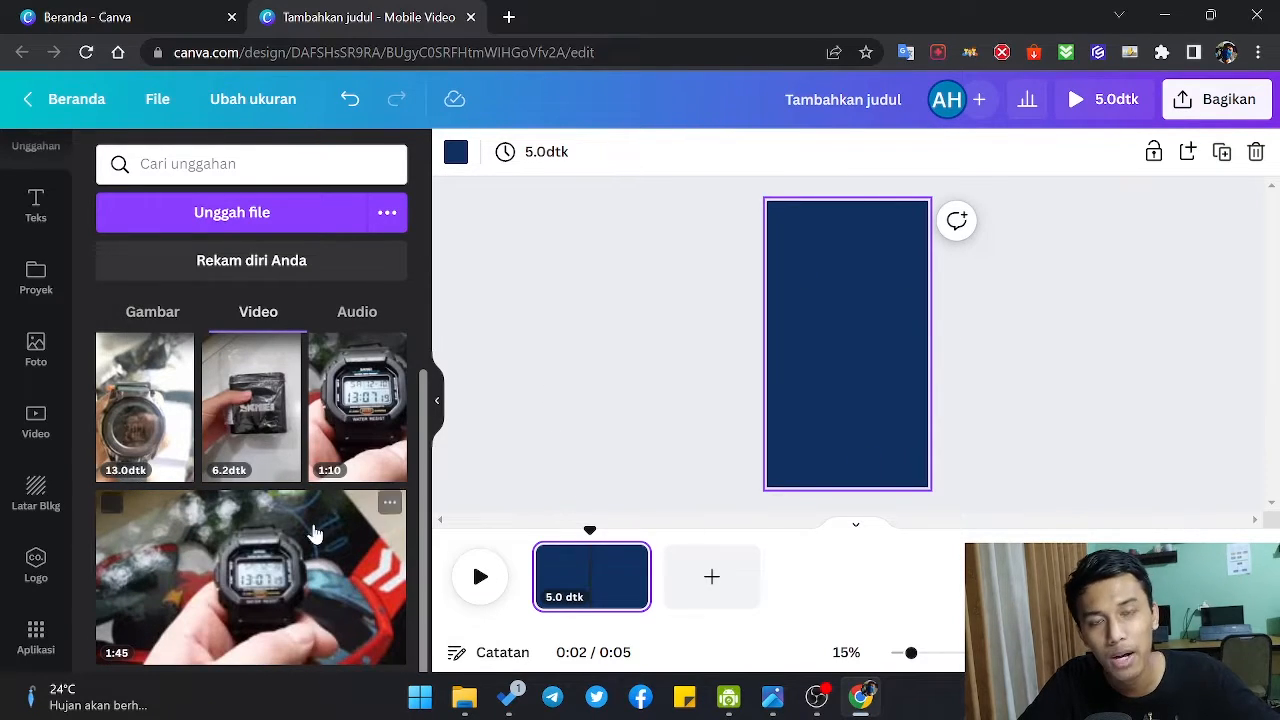
pyautogui.moveTo(313, 533); pyautogui.dragTo(921, 343)
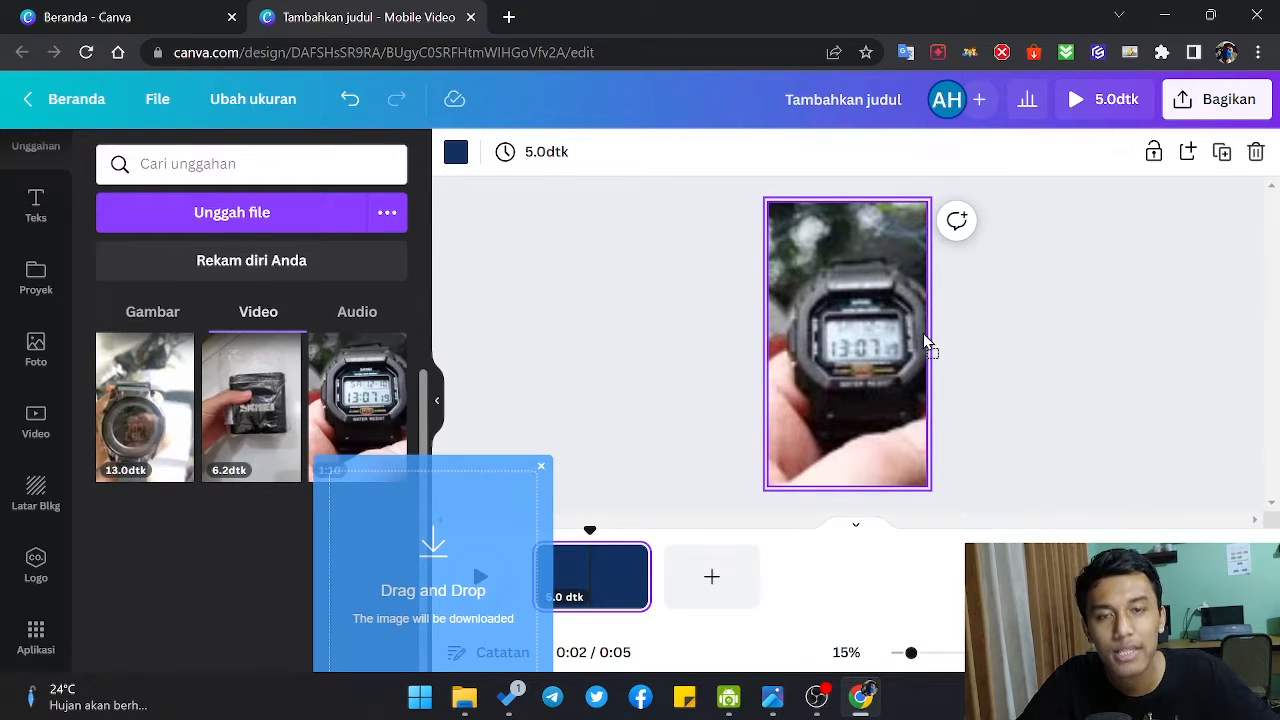
pyautogui.moveTo(923, 333); pyautogui.dragTo(870, 364)
pyautogui.moveTo(880, 349); pyautogui.dragTo(872, 383)
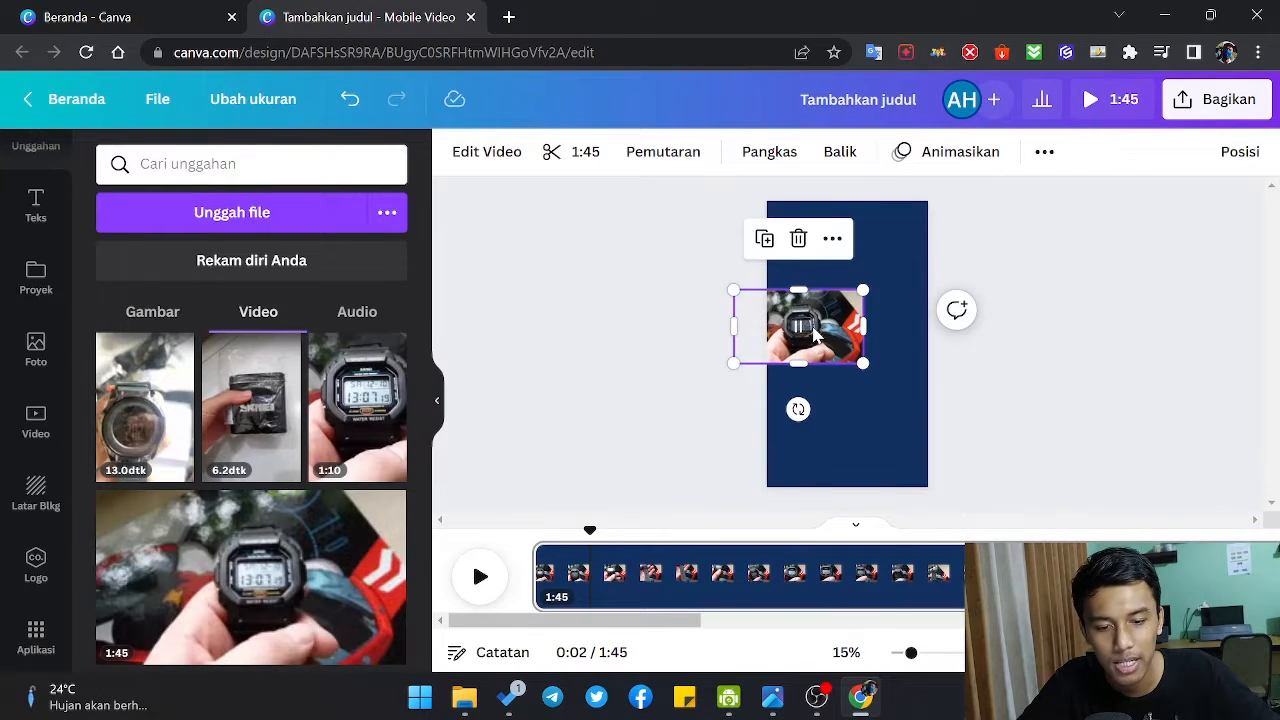
pyautogui.moveTo(826, 336); pyautogui.dragTo(928, 398)
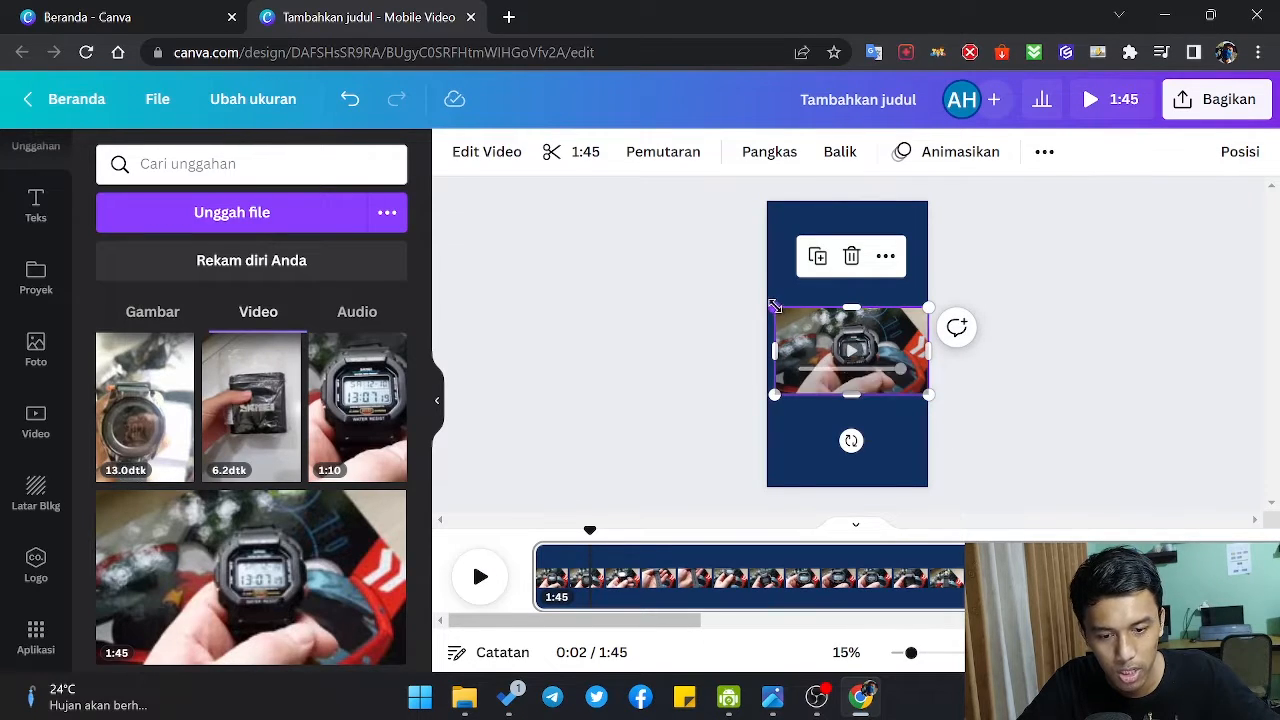
pyautogui.moveTo(777, 307); pyautogui.dragTo(738, 287)
pyautogui.moveTo(926, 397); pyautogui.dragTo(956, 412)
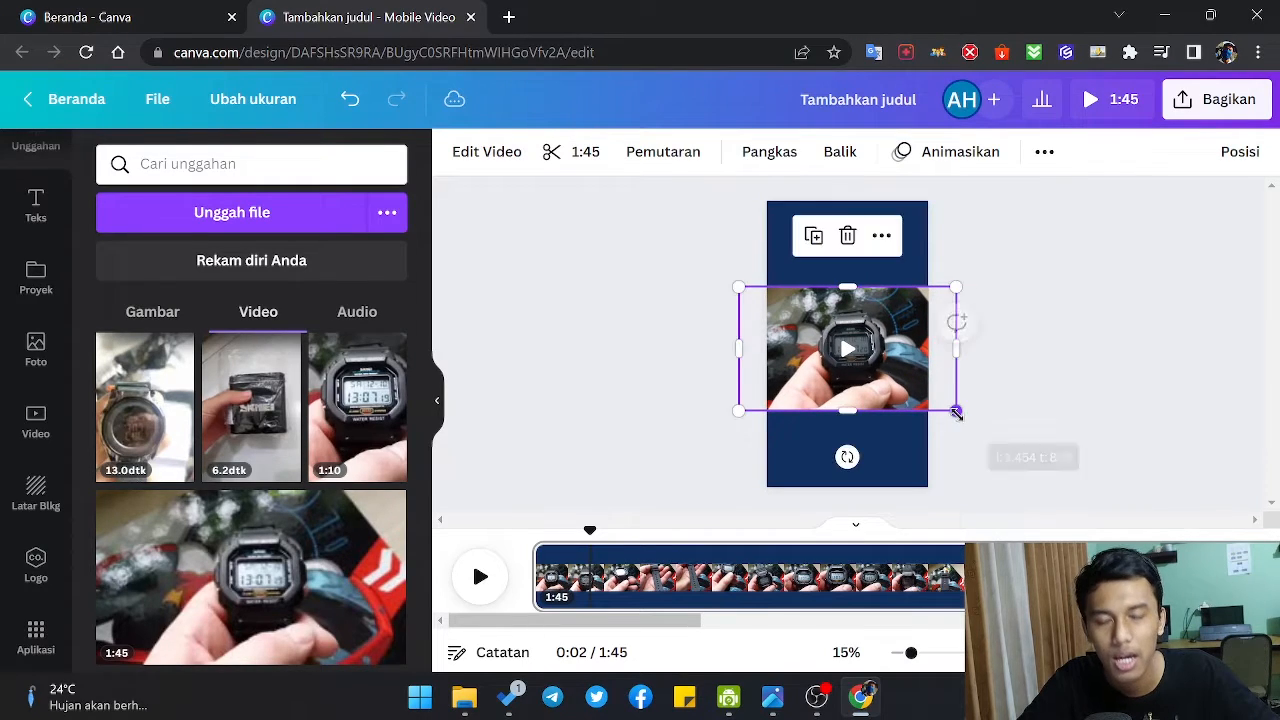
# Step: Try other background colours such as green, peach and white on the page, and set it to the THS palette's pink
pyautogui.click(1047, 390)
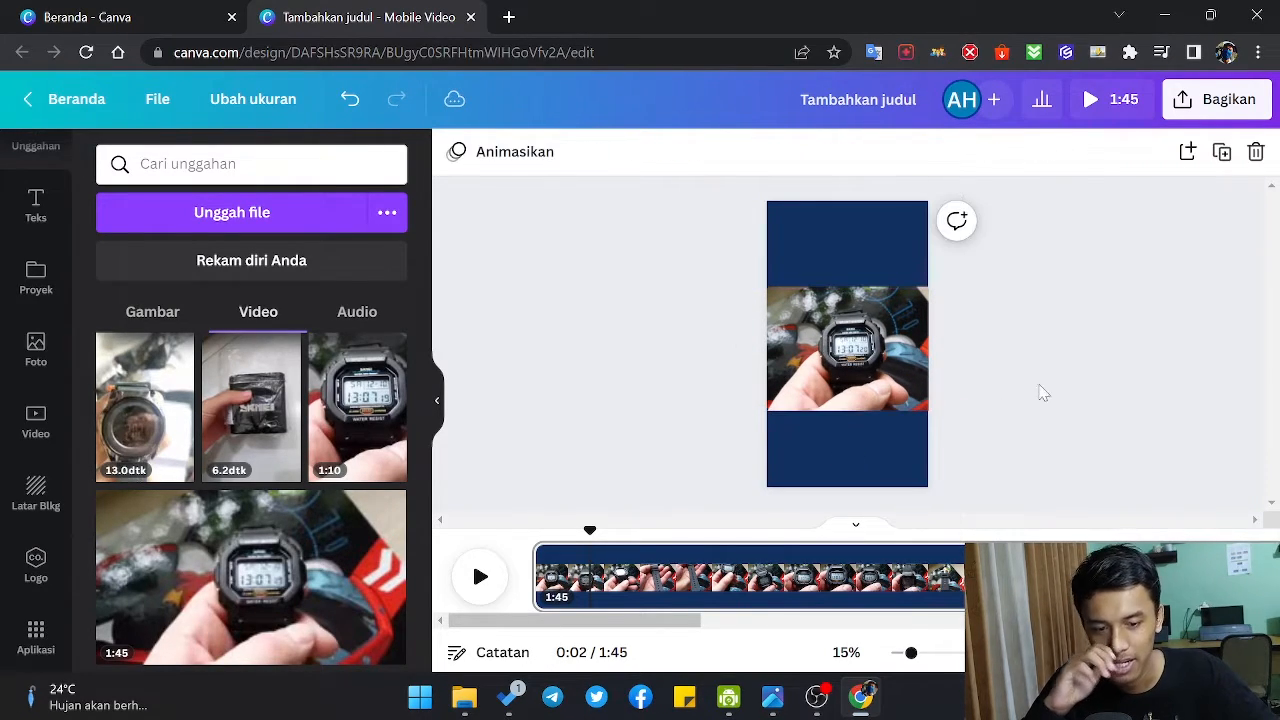
pyautogui.click(790, 240)
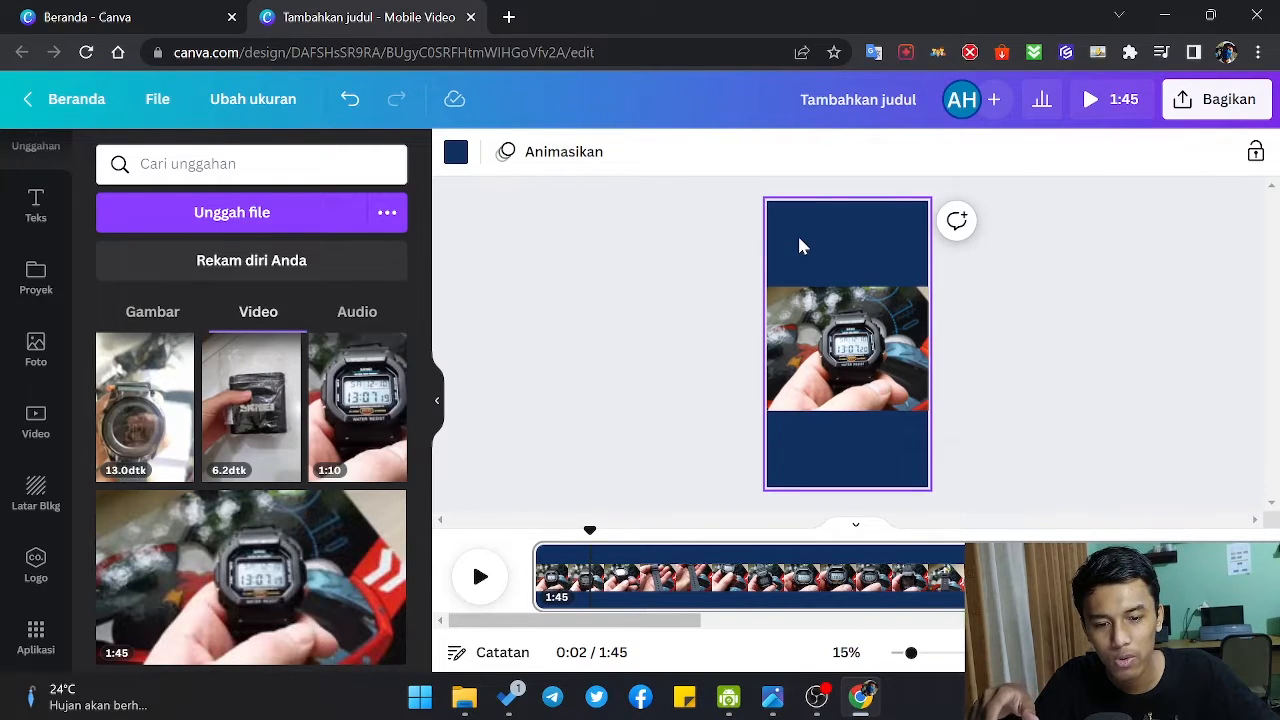
pyautogui.click(456, 160)
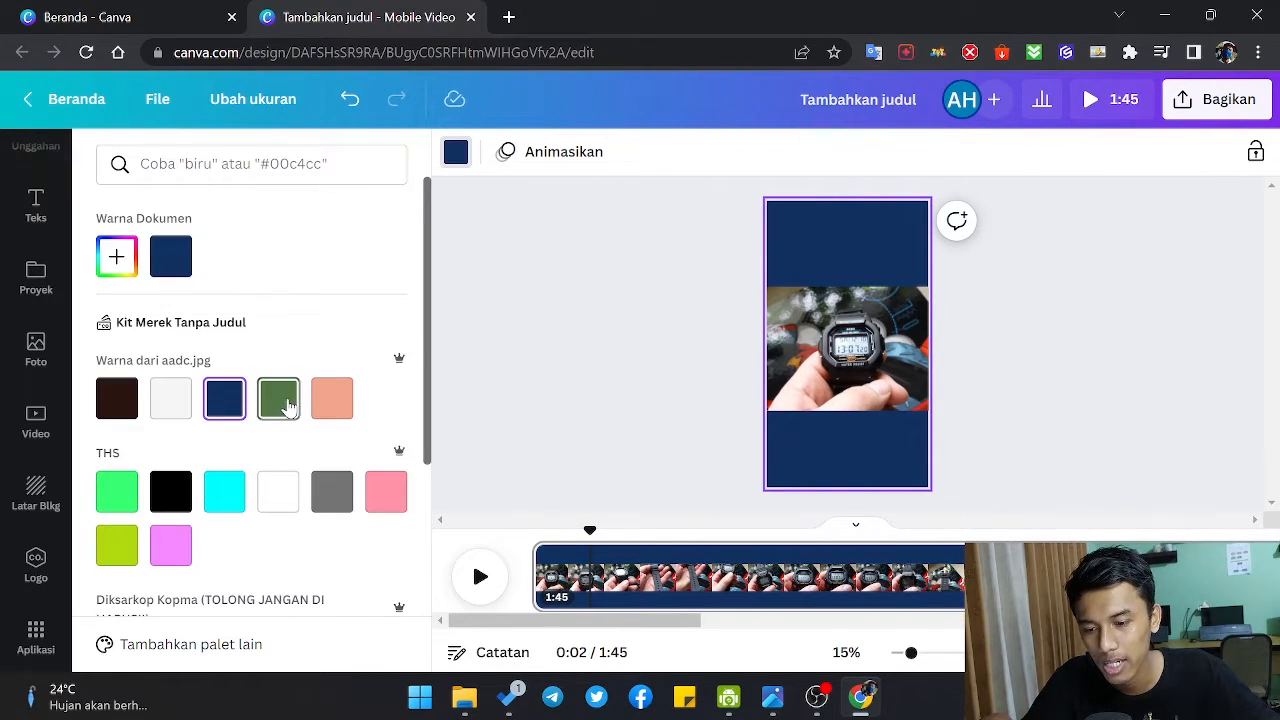
pyautogui.click(277, 398)
pyautogui.click(332, 398)
pyautogui.click(280, 492)
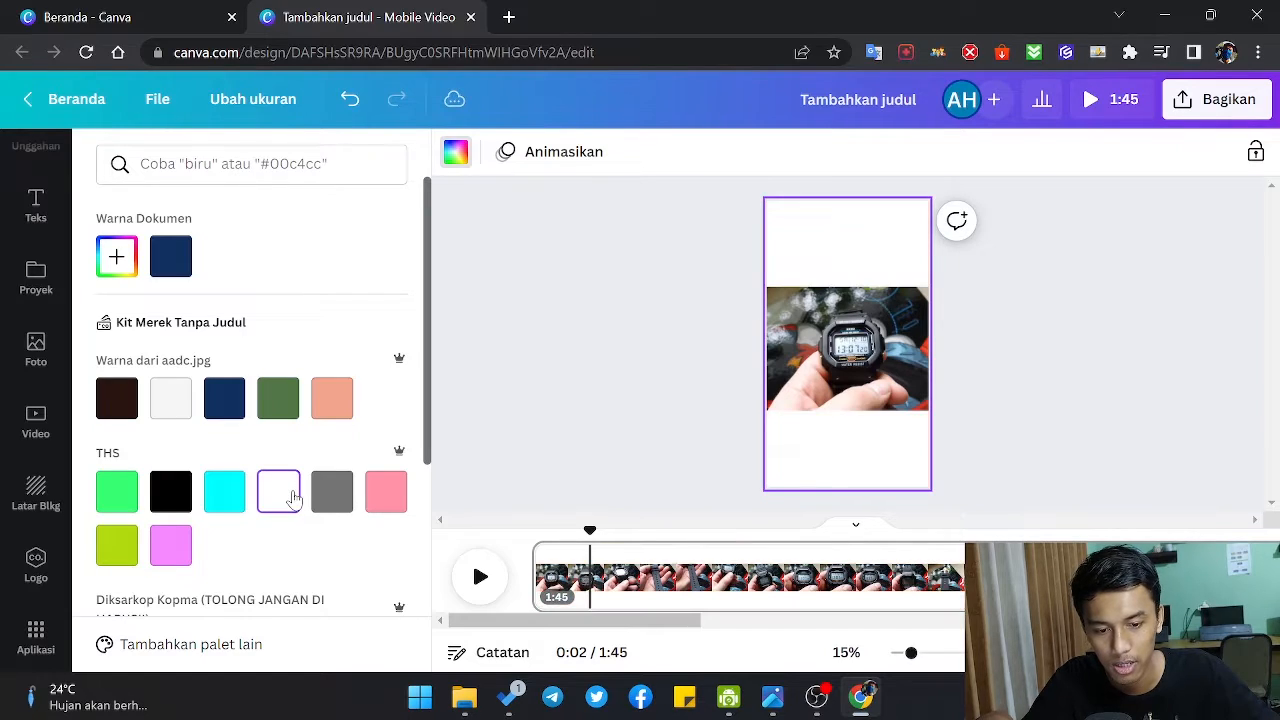
pyautogui.click(350, 503)
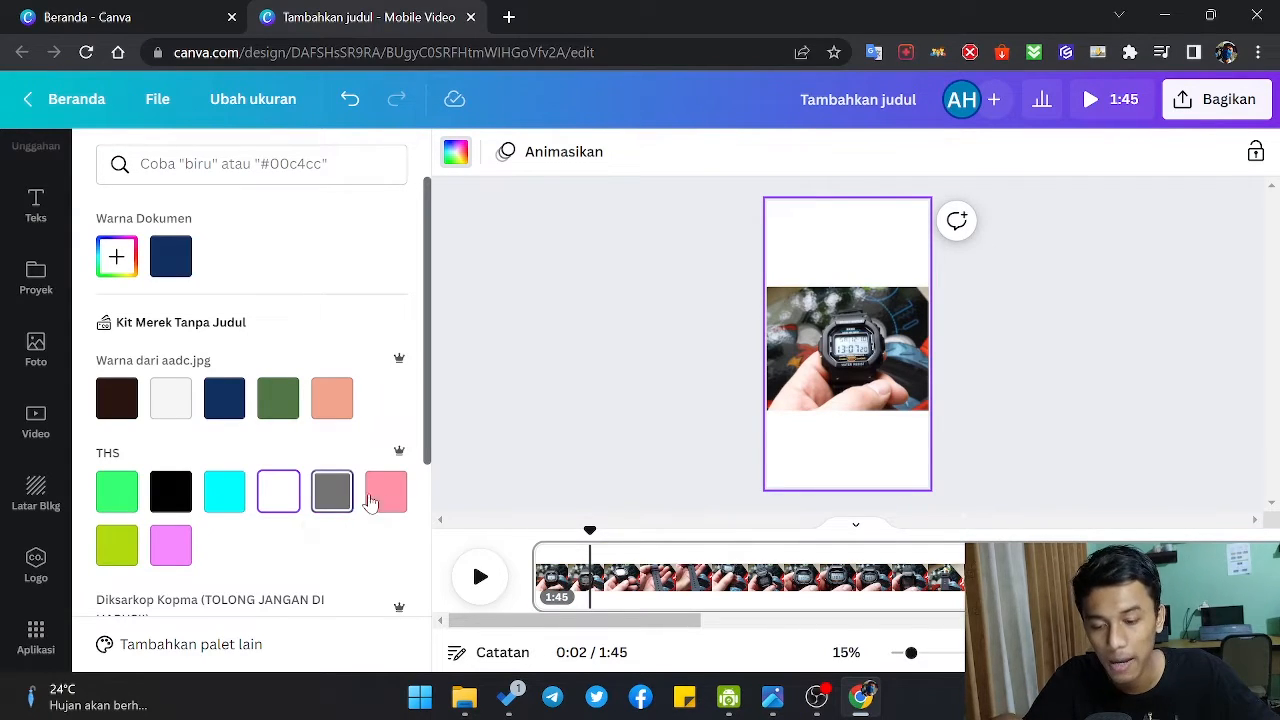
pyautogui.click(384, 491)
pyautogui.click(583, 347)
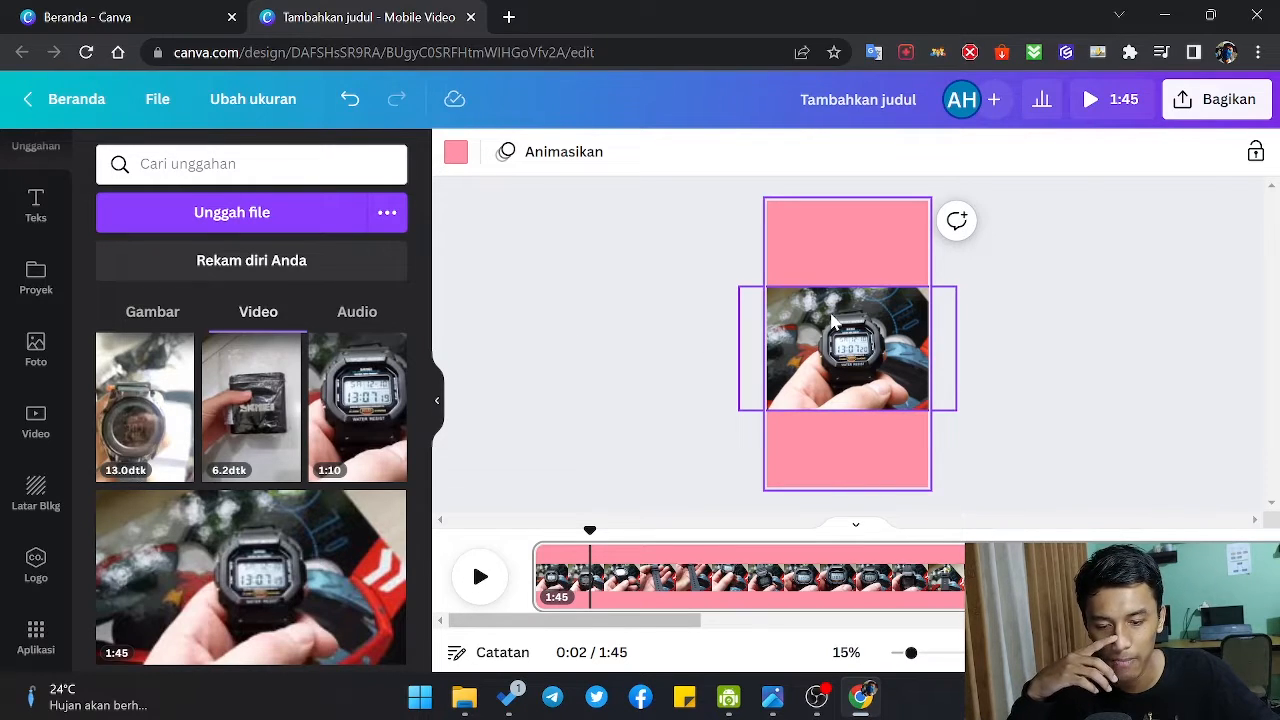
# Step: Delete the landscape watch video and fill the page background with the 1:58 foggy forest clip from the Alam stock videos
pyautogui.click(832, 320)
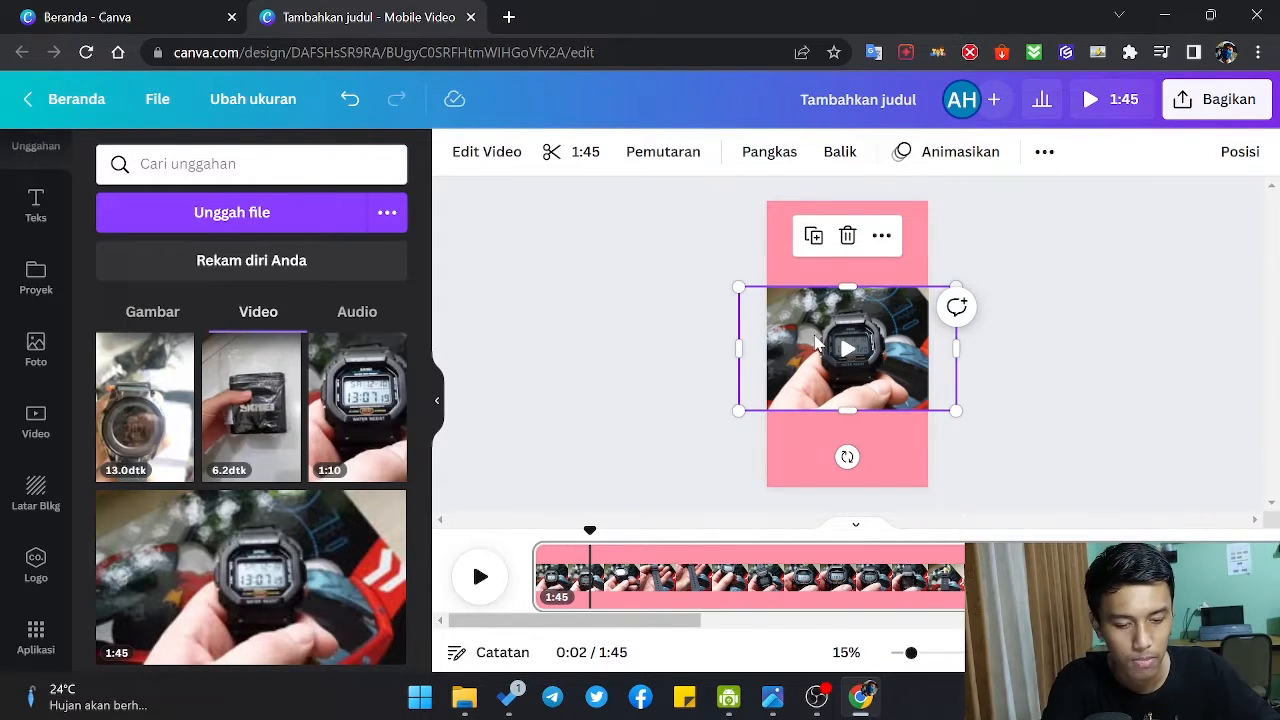
pyautogui.press('Delete')
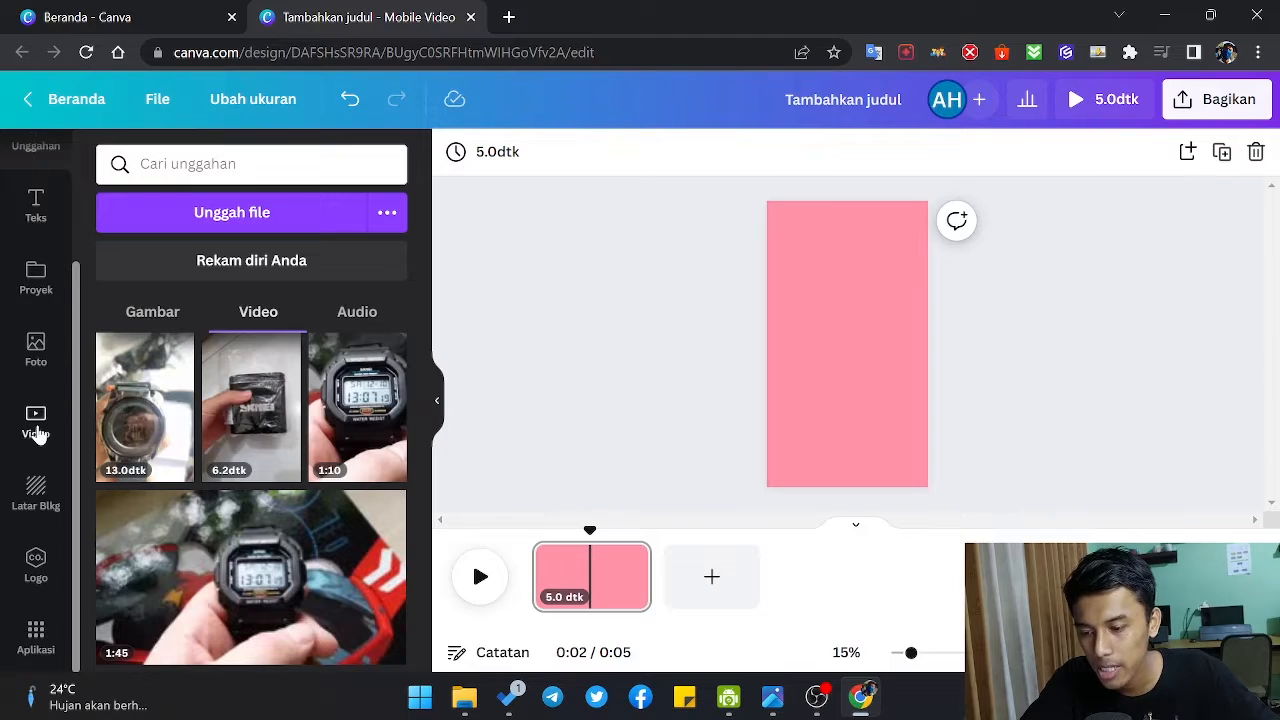
pyautogui.click(35, 422)
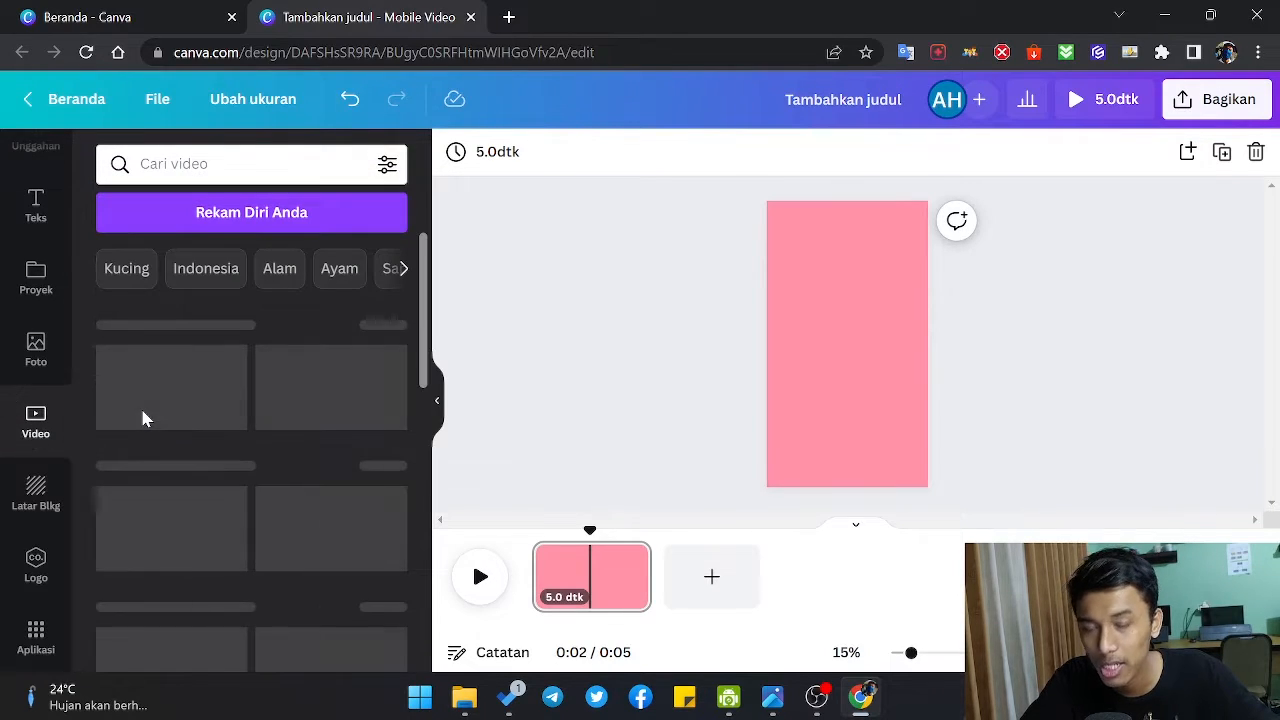
pyautogui.scroll(-2, 300, 360)
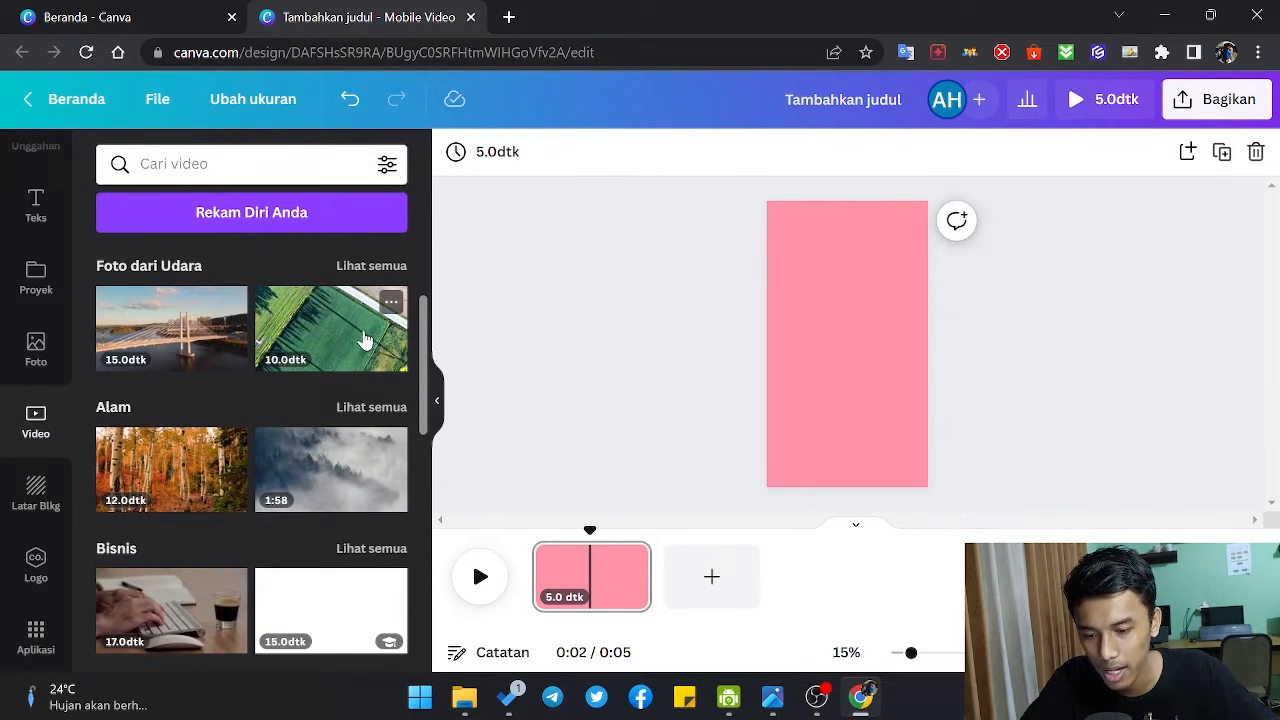
pyautogui.scroll(-2, 250, 430)
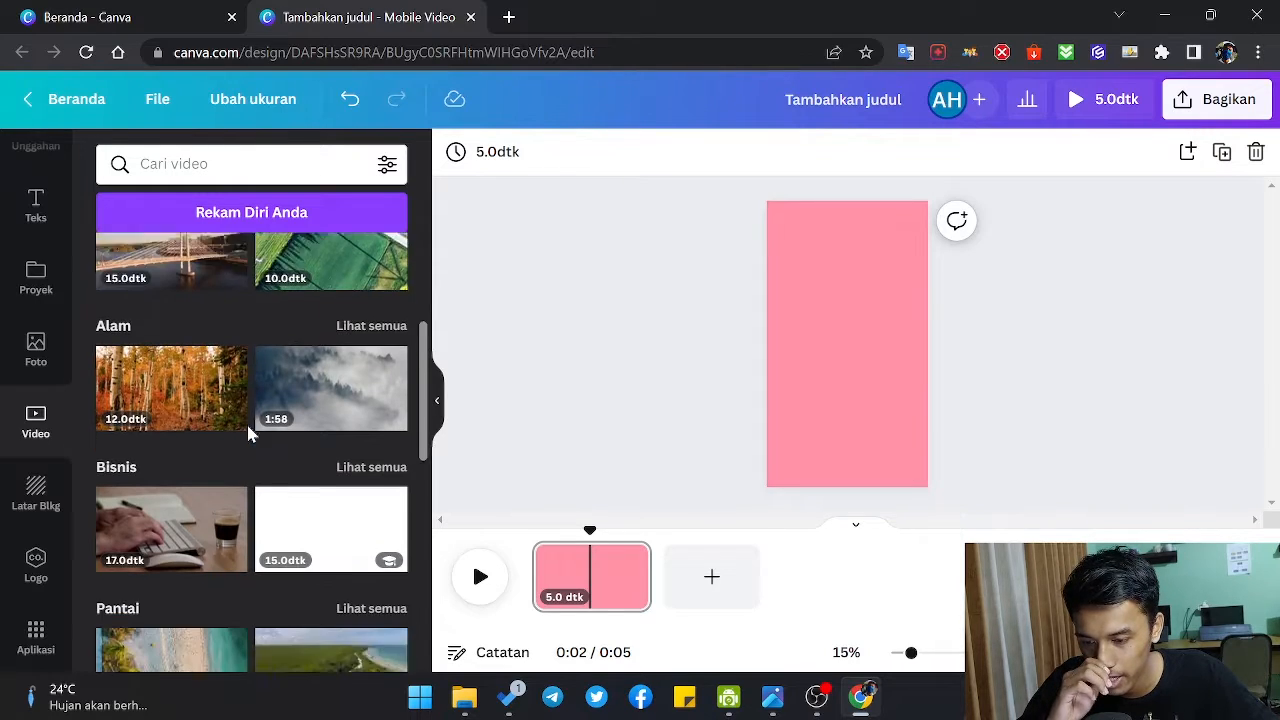
pyautogui.scroll(1, 250, 420)
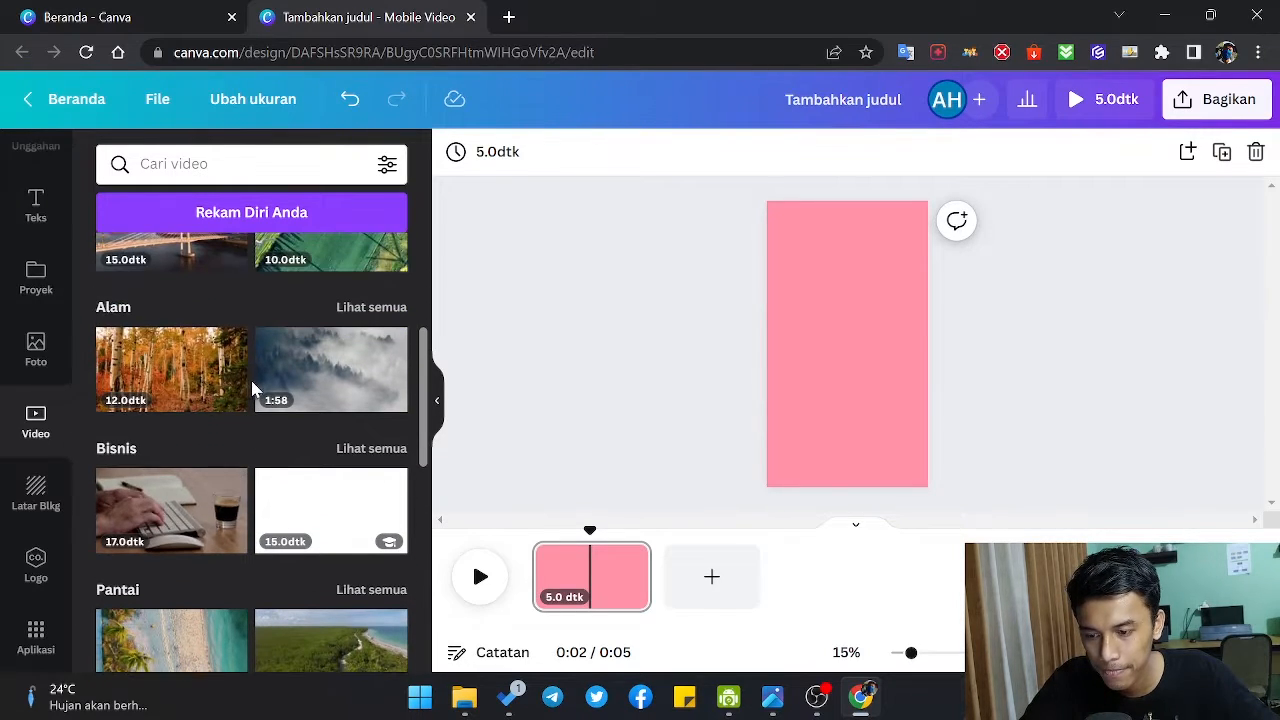
pyautogui.moveTo(309, 380); pyautogui.dragTo(772, 358)
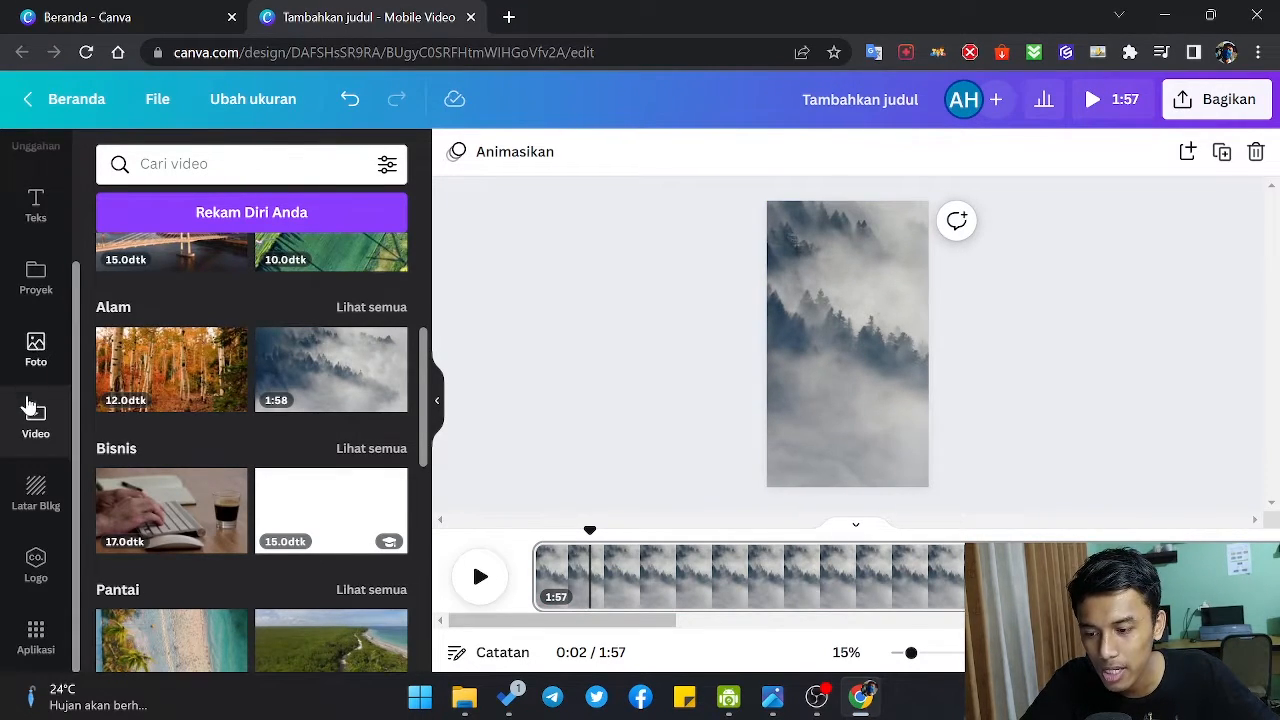
# Step: Place the uploaded 1:45 landscape watch video over the foggy forest background and enlarge it beyond both page edges
pyautogui.scroll(3, 33, 285)
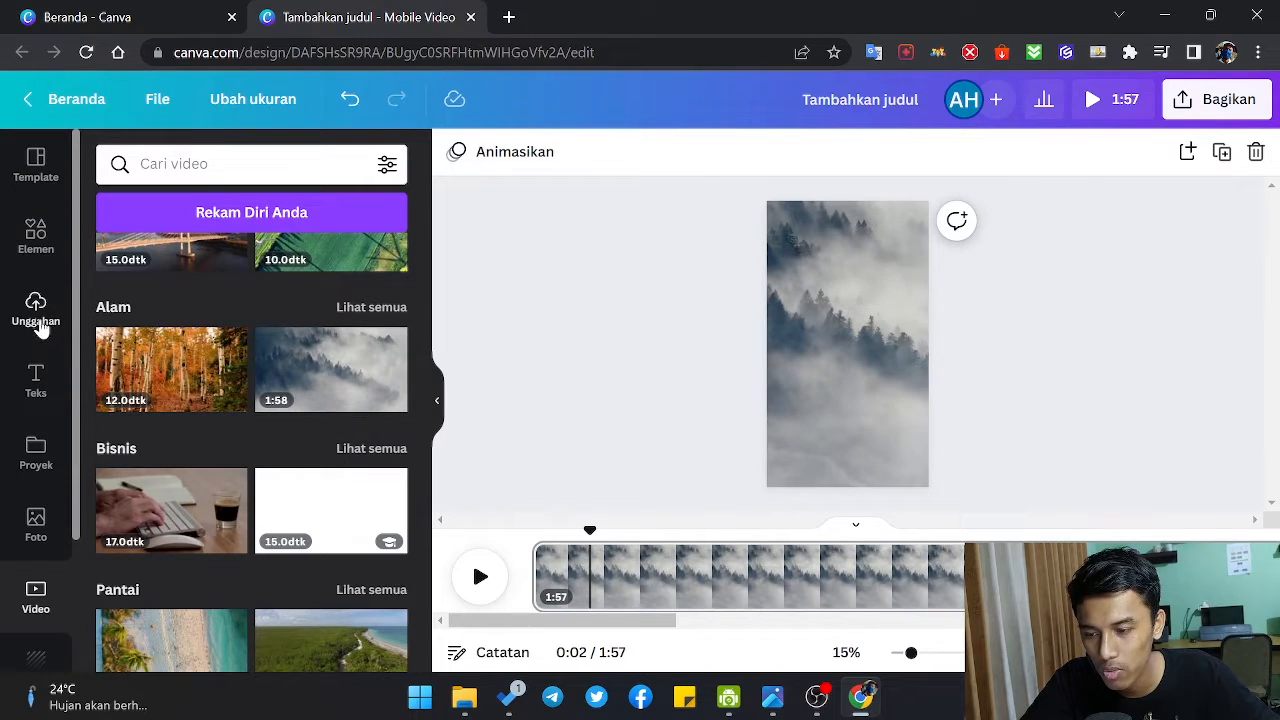
pyautogui.click(35, 310)
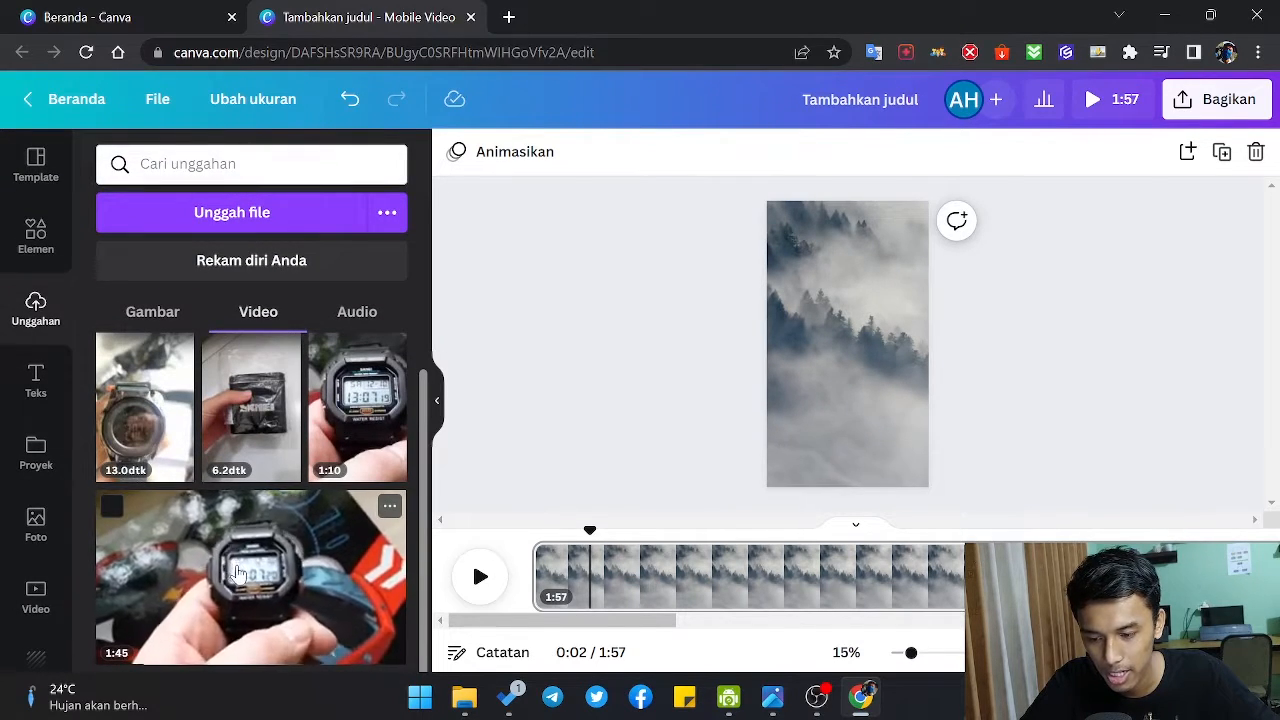
pyautogui.moveTo(357, 410); pyautogui.dragTo(826, 358)
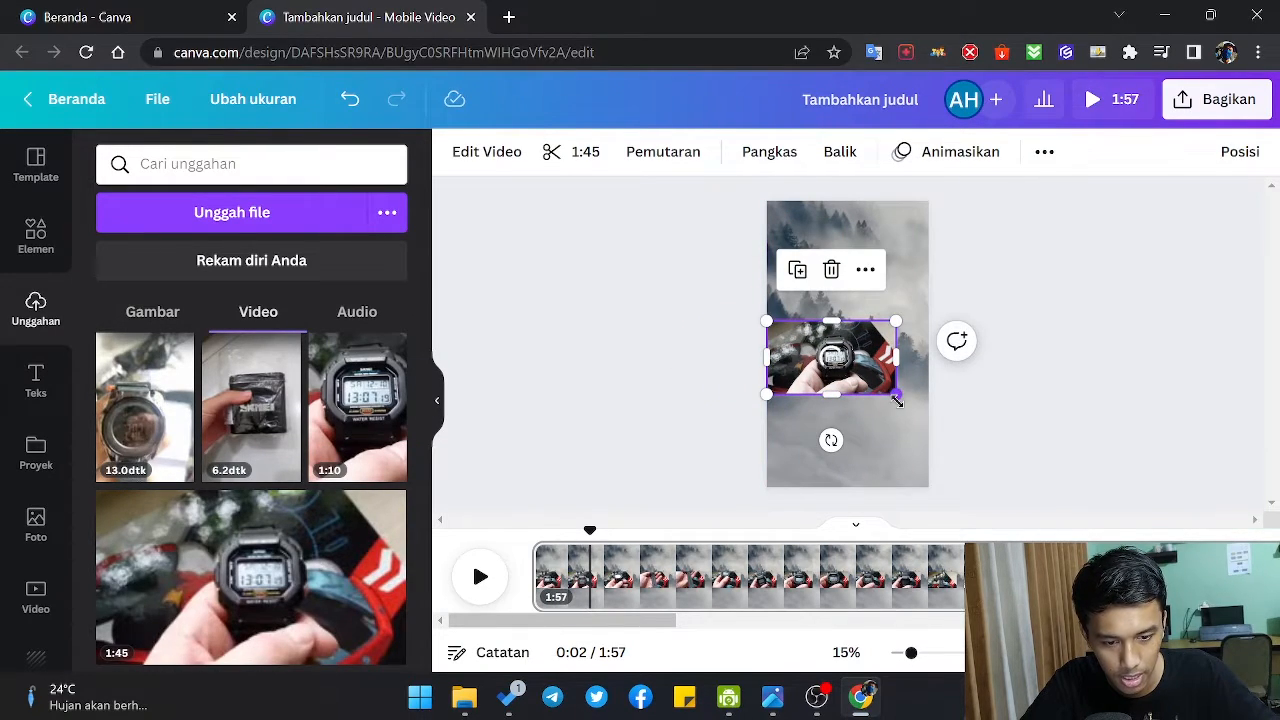
pyautogui.moveTo(897, 400); pyautogui.dragTo(954, 444)
pyautogui.moveTo(766, 320); pyautogui.dragTo(734, 302)
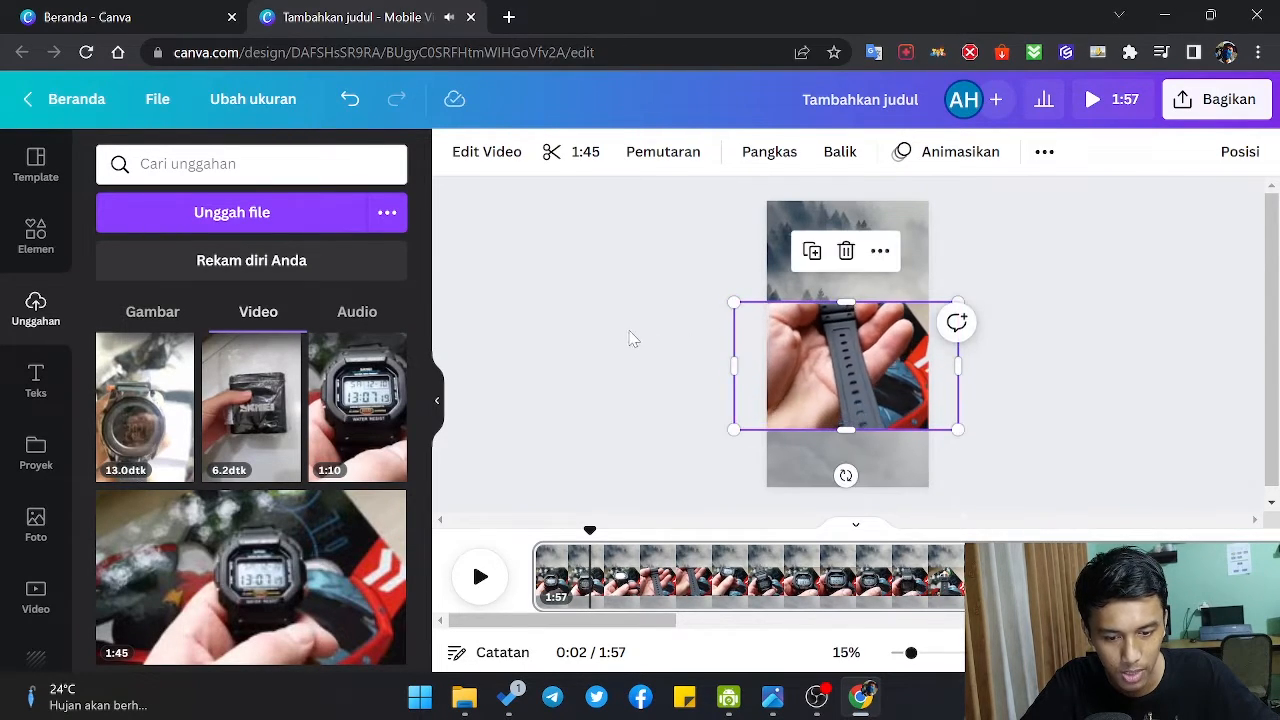
# Step: Centre the enlarged watch video horizontally and vertically on the page
pyautogui.click(638, 342)
pyautogui.click(852, 370)
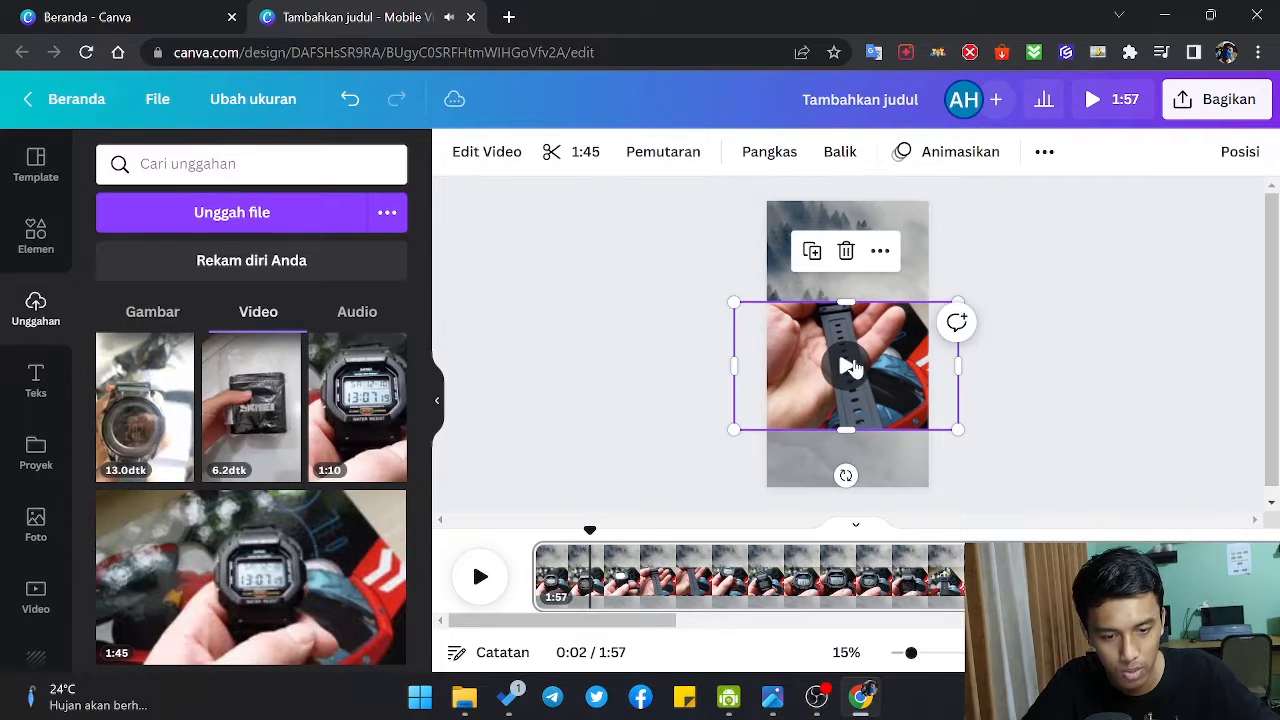
pyautogui.moveTo(852, 368)
pyautogui.mouseDown()
pyautogui.moveTo(860, 386)
pyautogui.moveTo(855, 362)
pyautogui.mouseUp()
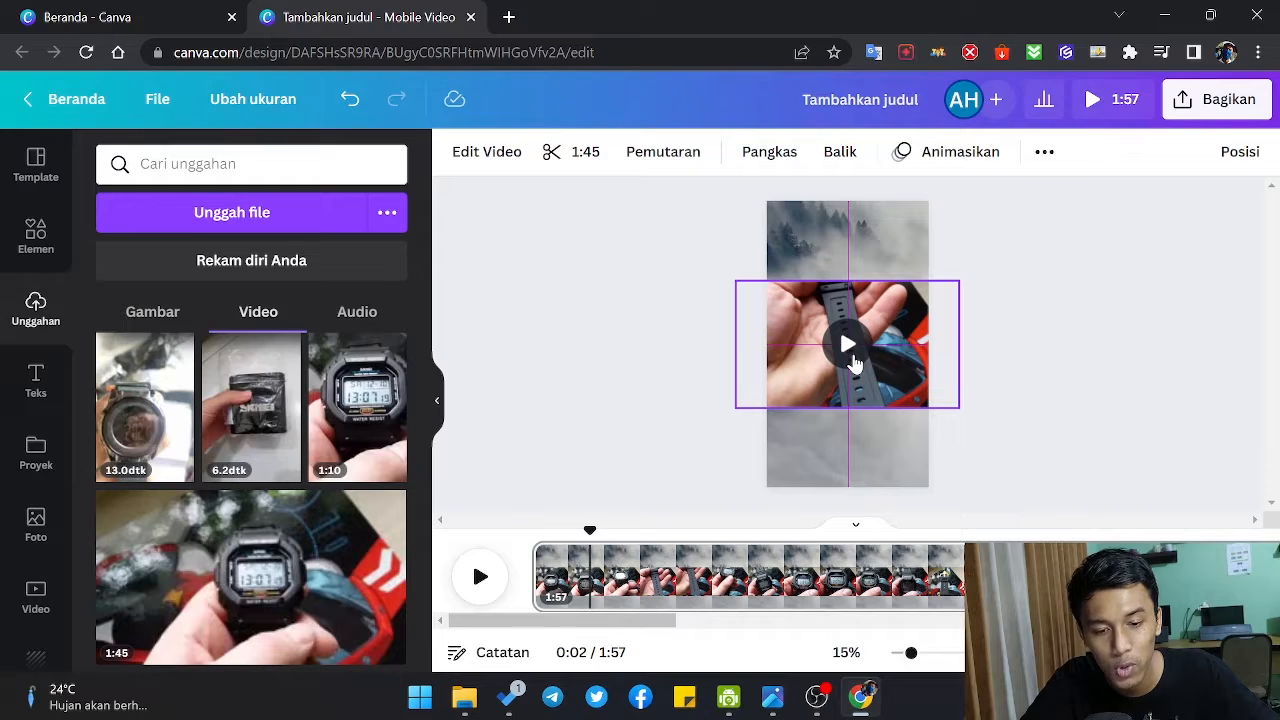
pyautogui.moveTo(853, 364); pyautogui.dragTo(853, 364)
pyautogui.click(1057, 407)
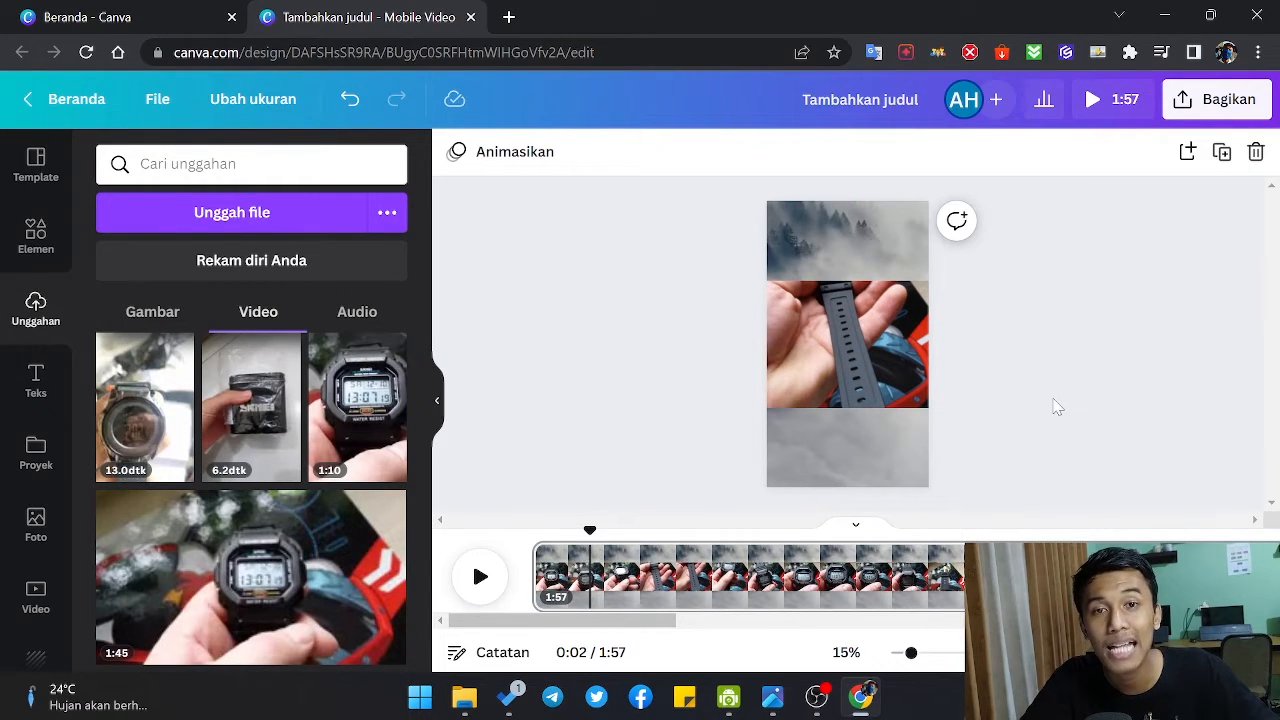
# Step: Preview the landscape watch video briefly on the page and pause it
pyautogui.click(840, 347)
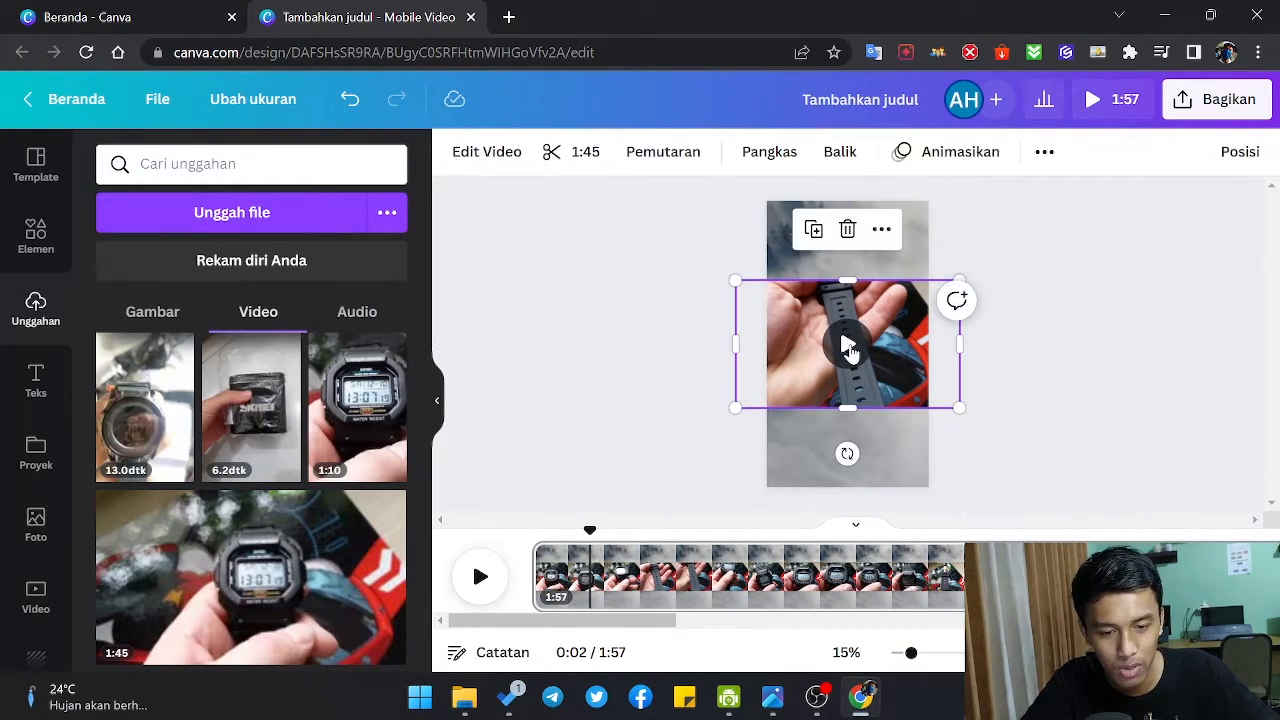
pyautogui.click(846, 349)
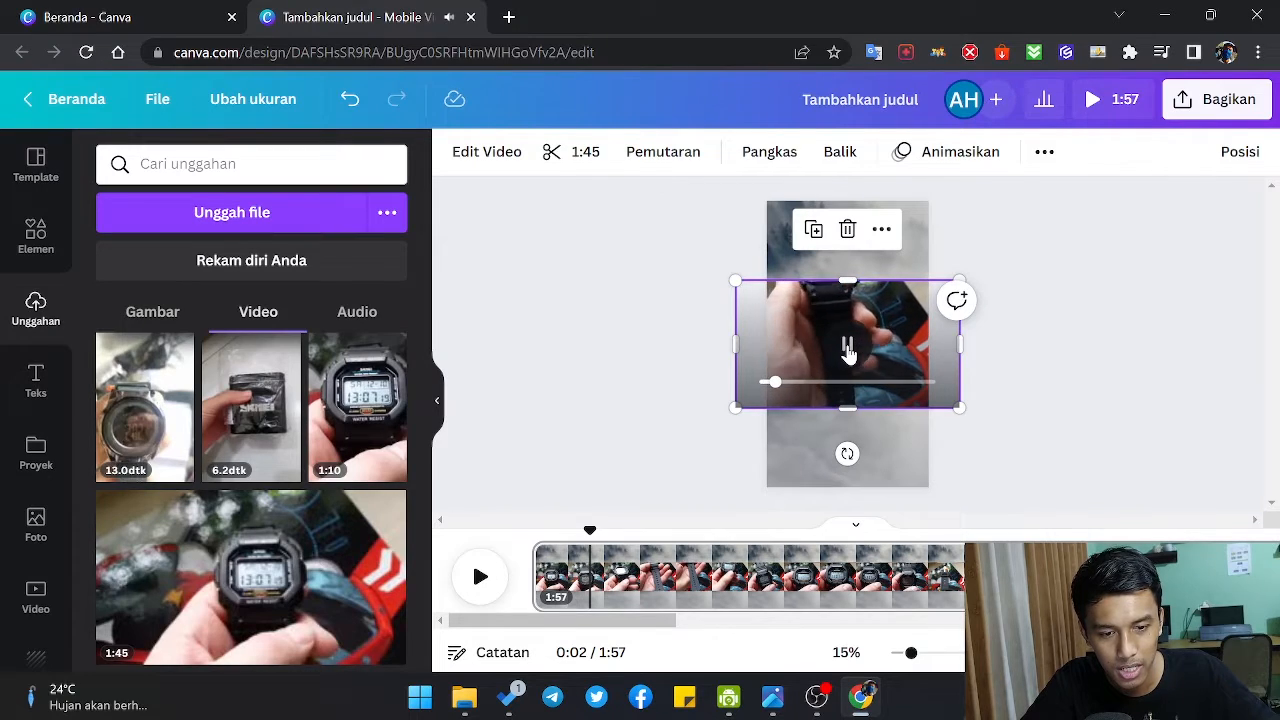
pyautogui.click(848, 355)
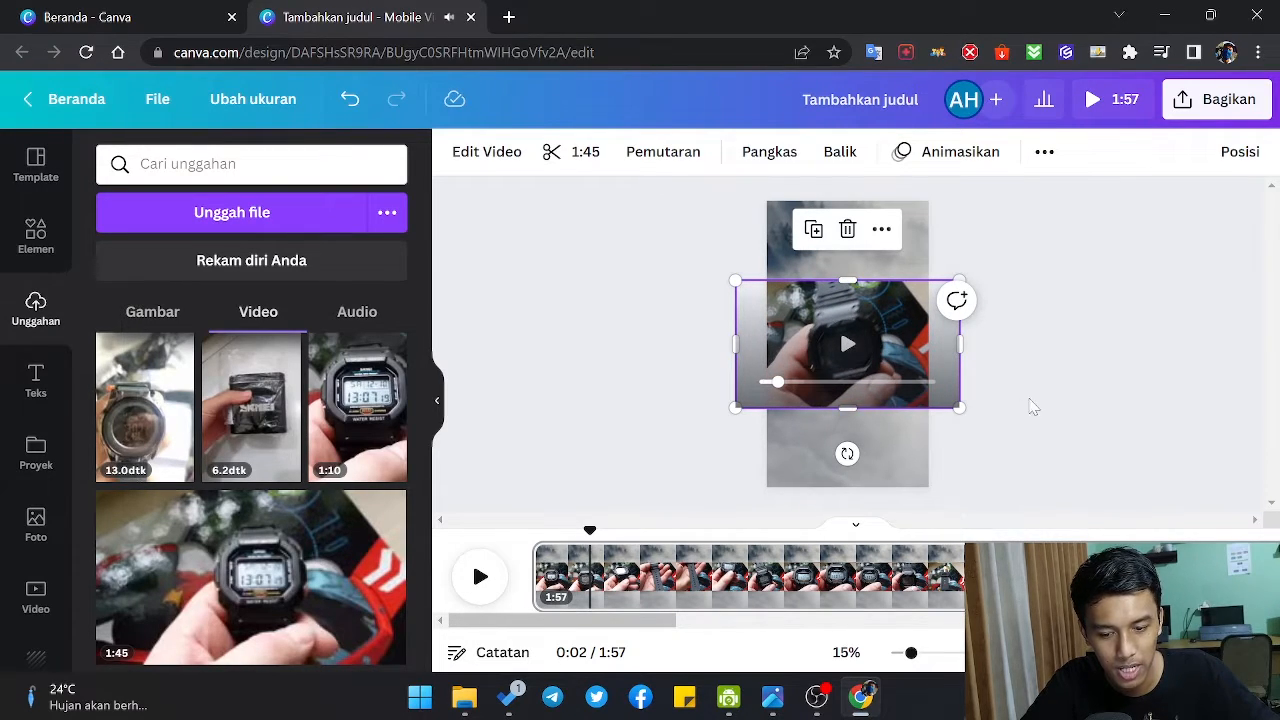
pyautogui.click(1034, 407)
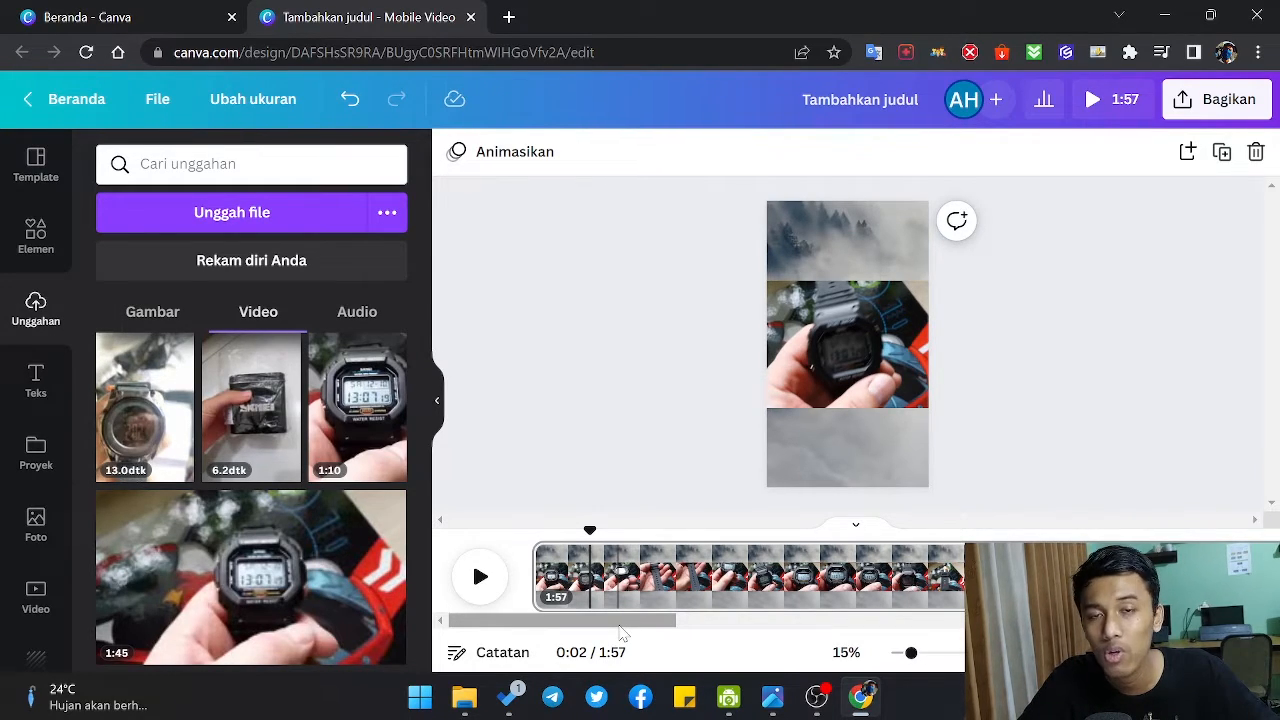
# Step: Split the page in the timeline at about 0:04 and again at about 0:18
pyautogui.moveTo(590, 533); pyautogui.dragTo(645, 530)
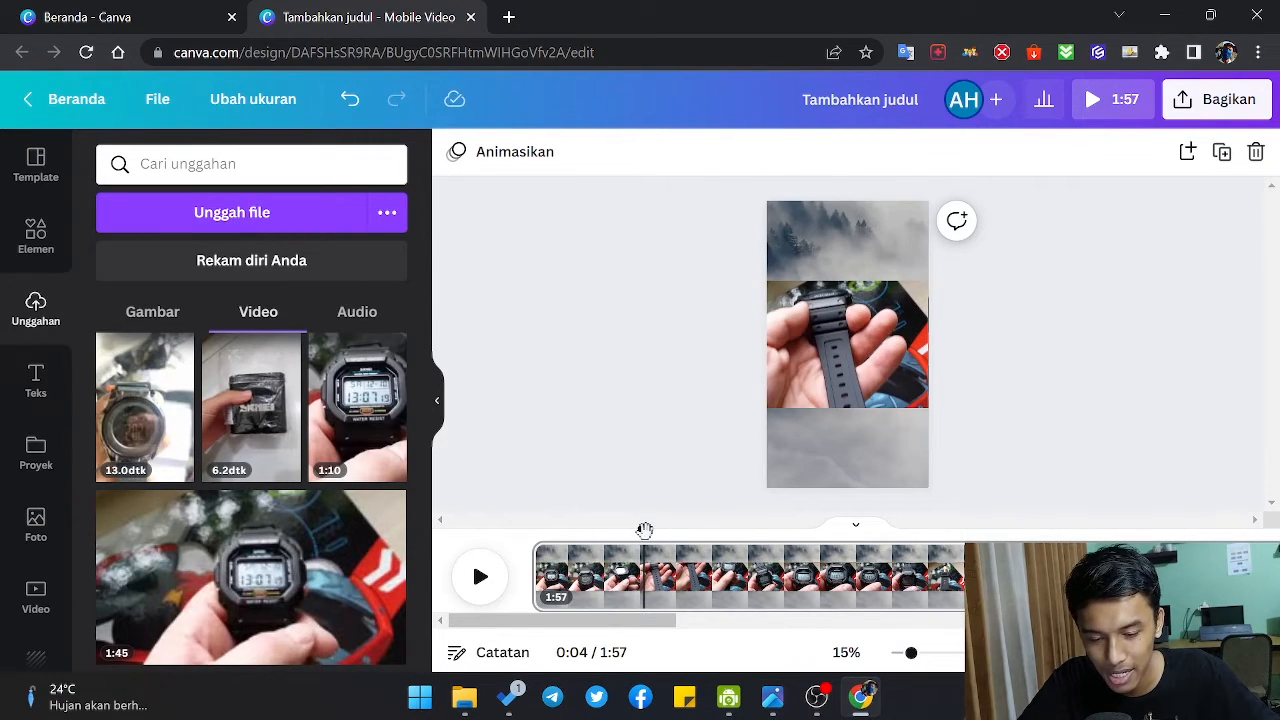
pyautogui.press('s')
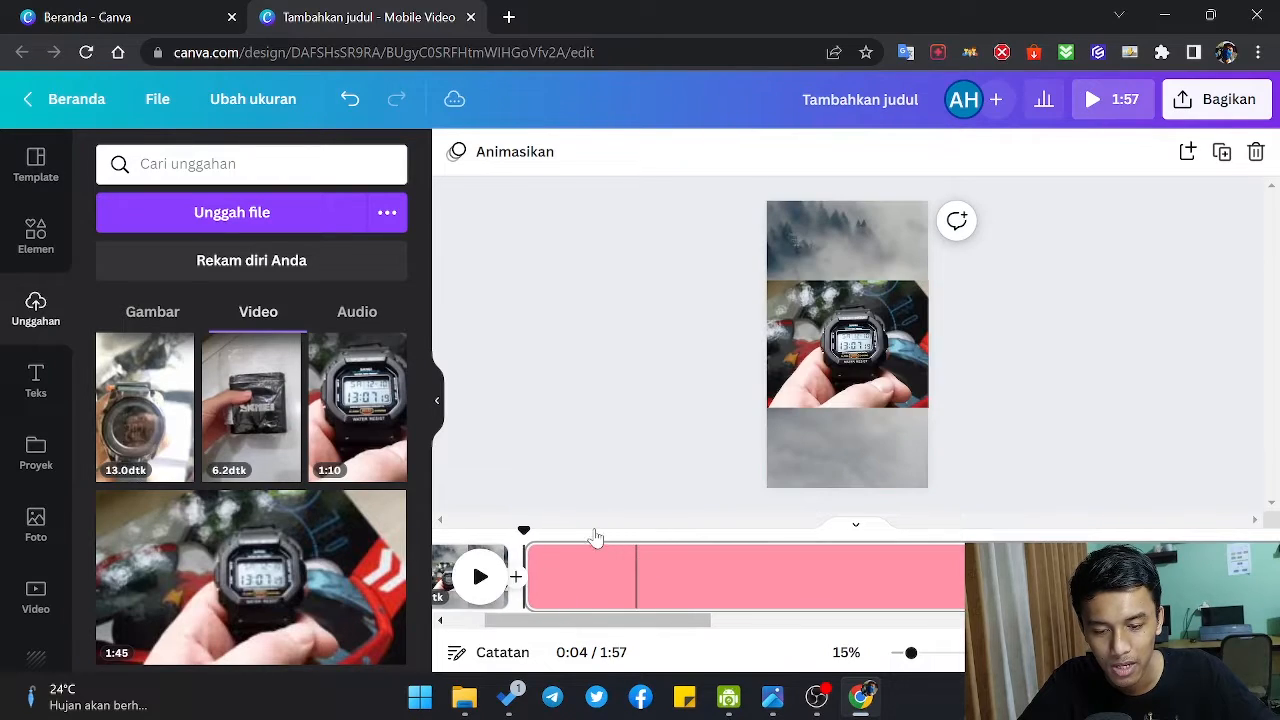
pyautogui.moveTo(523, 530); pyautogui.dragTo(985, 531)
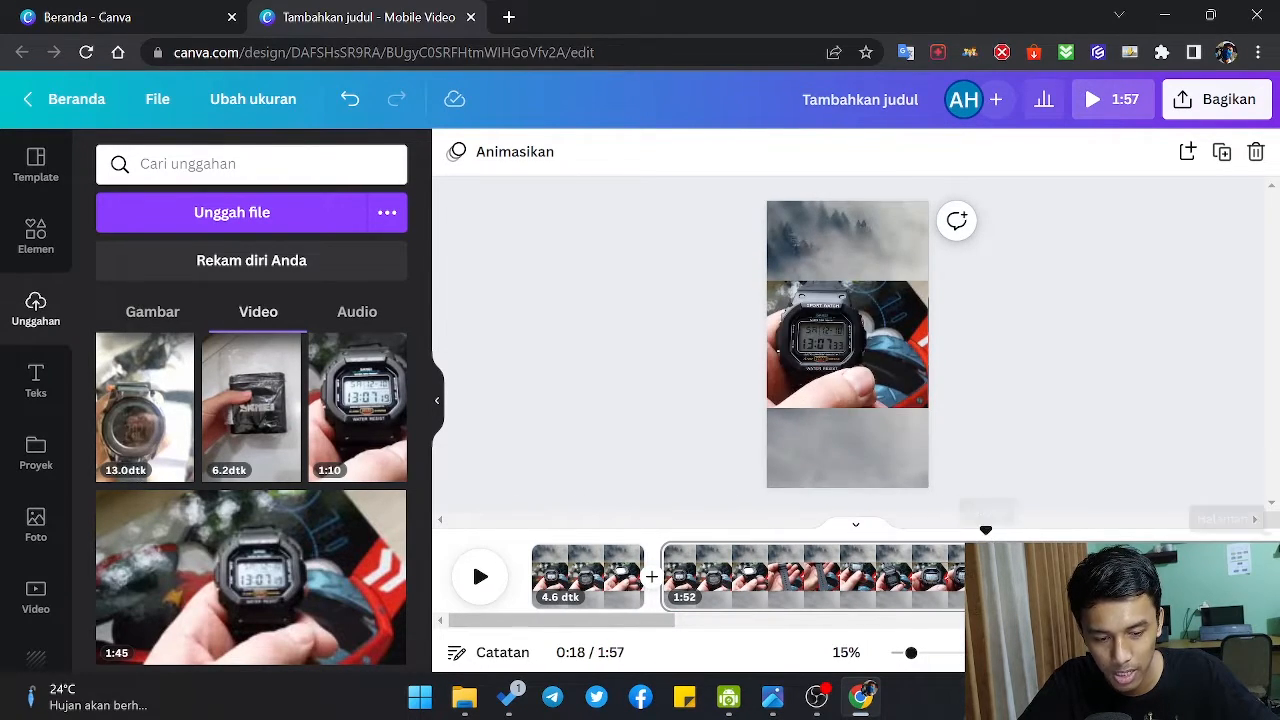
pyautogui.press('s')
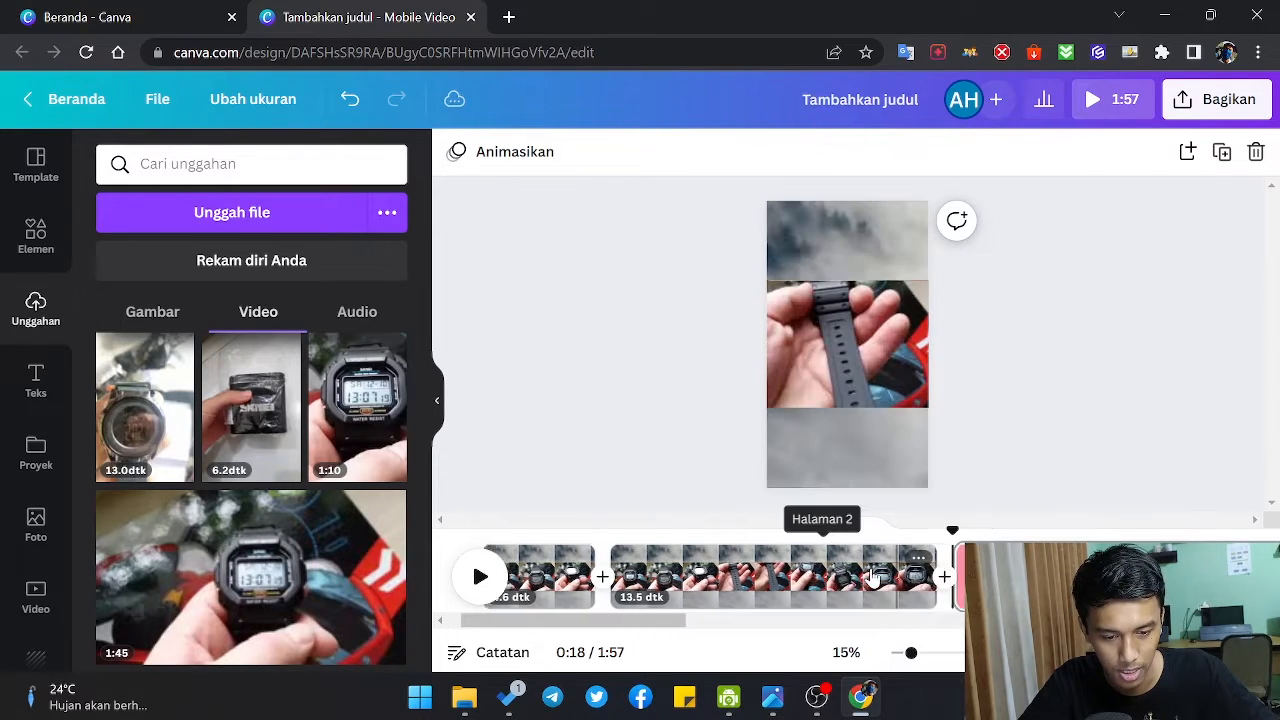
# Step: Delete the 13.5-second middle section between the two splits from the timeline
pyautogui.moveTo(646, 621); pyautogui.dragTo(600, 621)
pyautogui.click(594, 590)
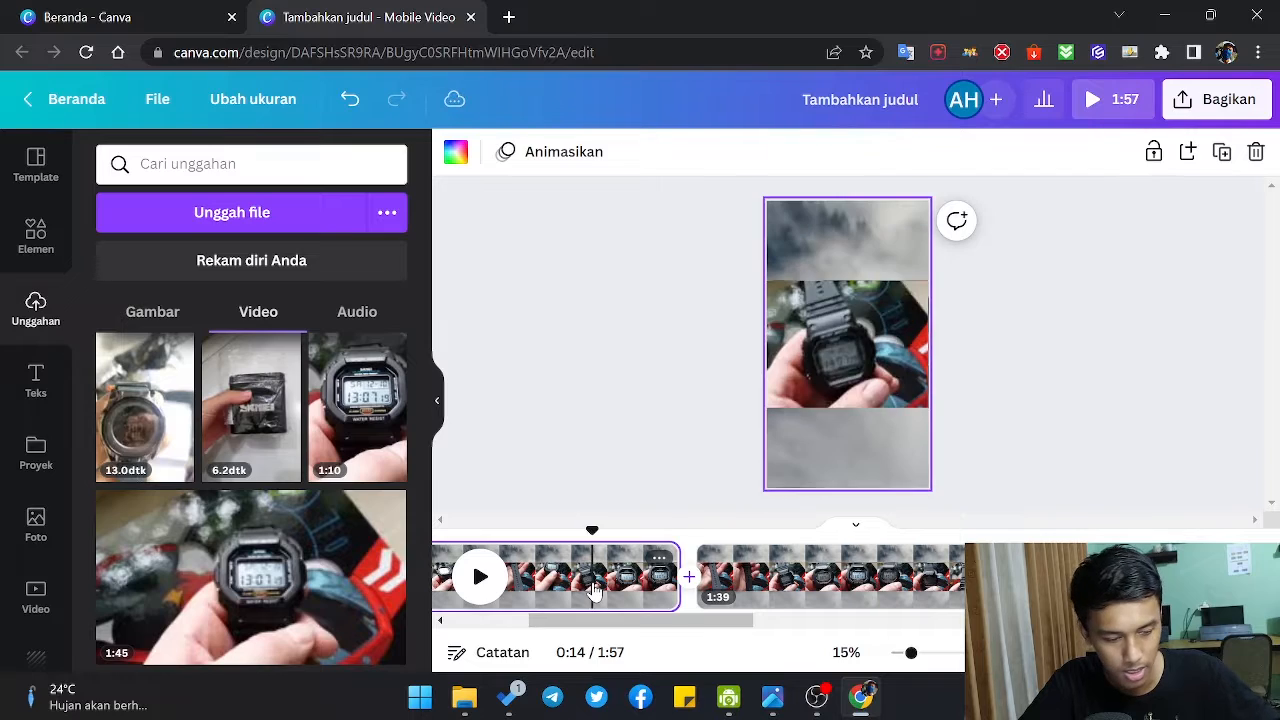
pyautogui.press('Delete')
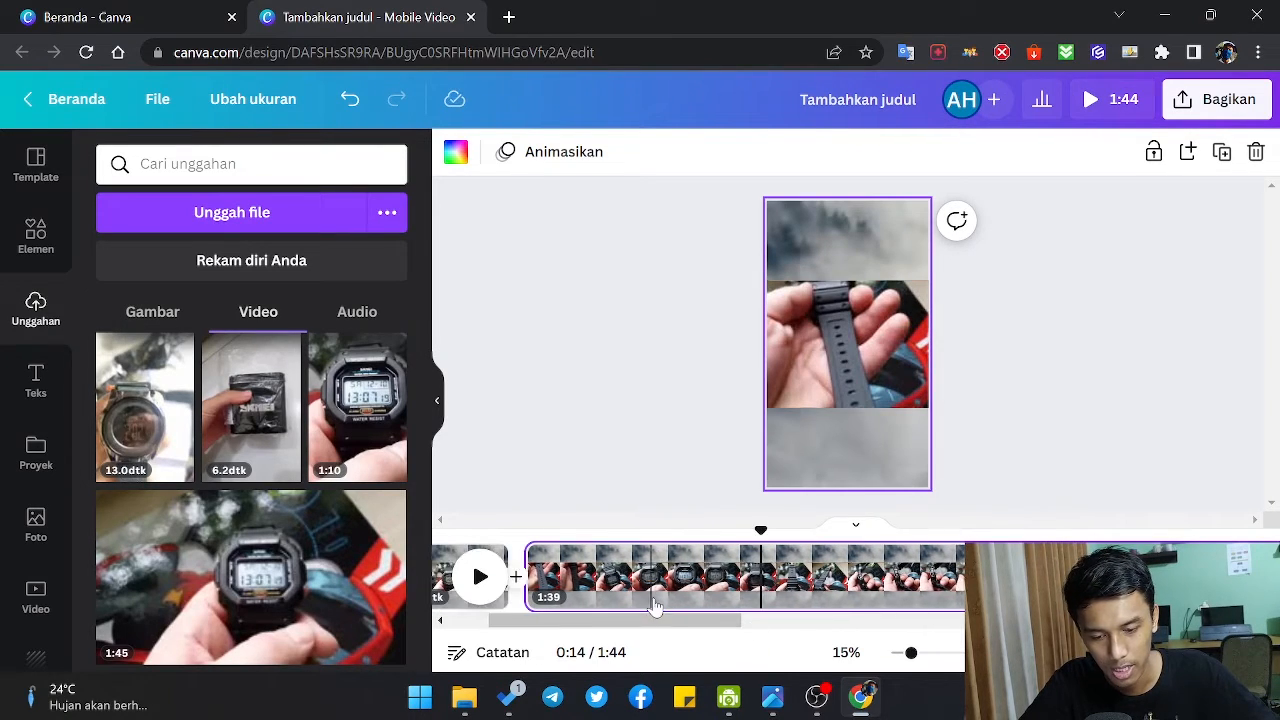
# Step: Trim the end of the last page in the timeline so it lasts 43.1 seconds
pyautogui.moveTo(700, 626); pyautogui.dragTo(704, 626)
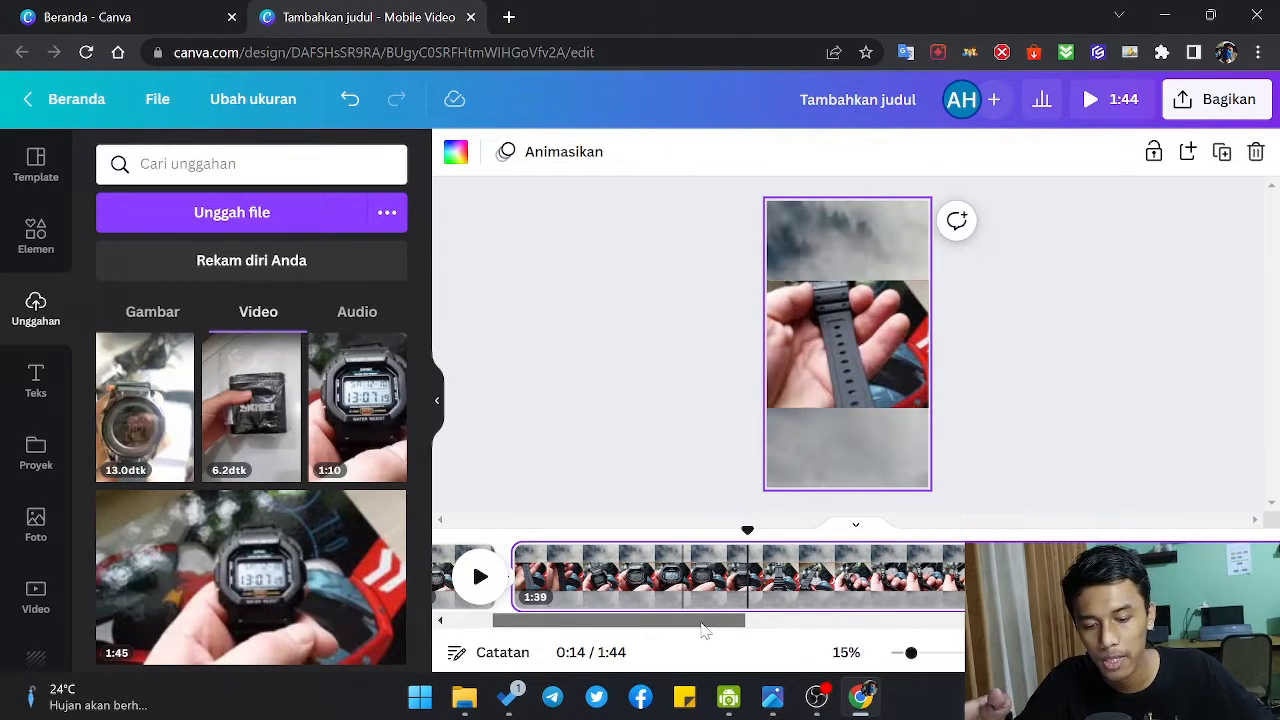
pyautogui.moveTo(704, 628); pyautogui.dragTo(1210, 626)
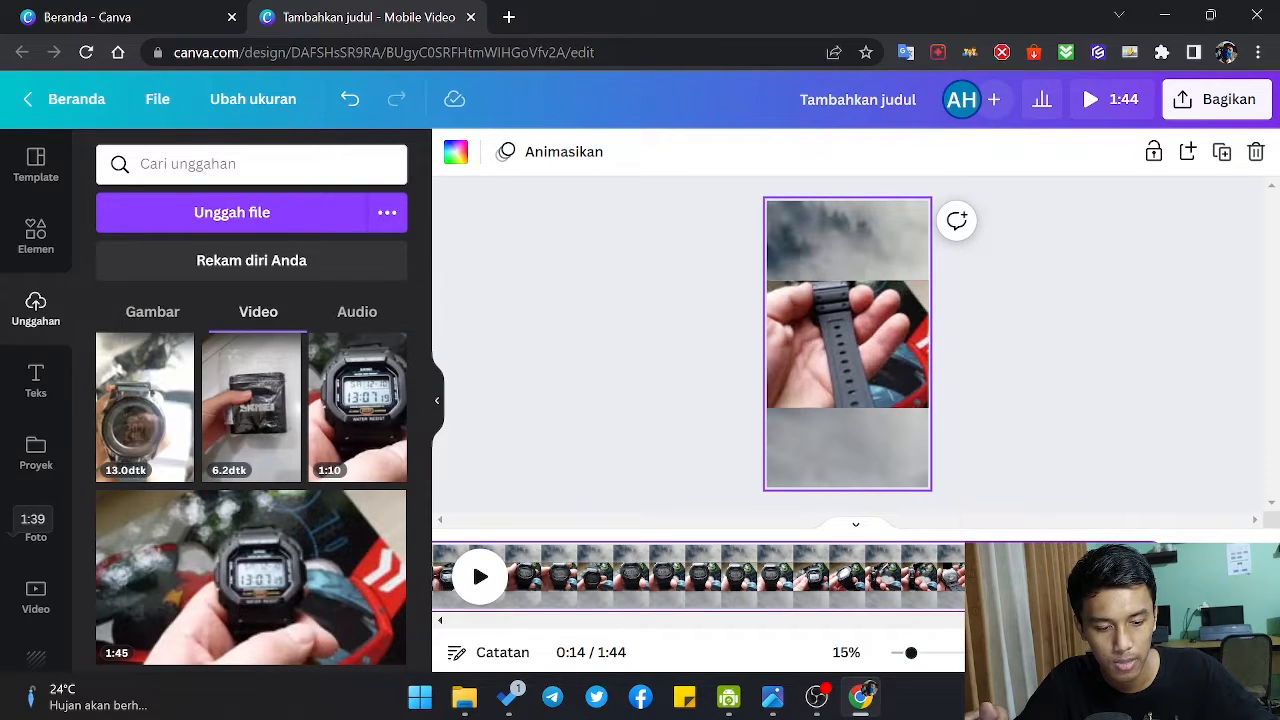
pyautogui.moveTo(940, 598); pyautogui.dragTo(595, 610)
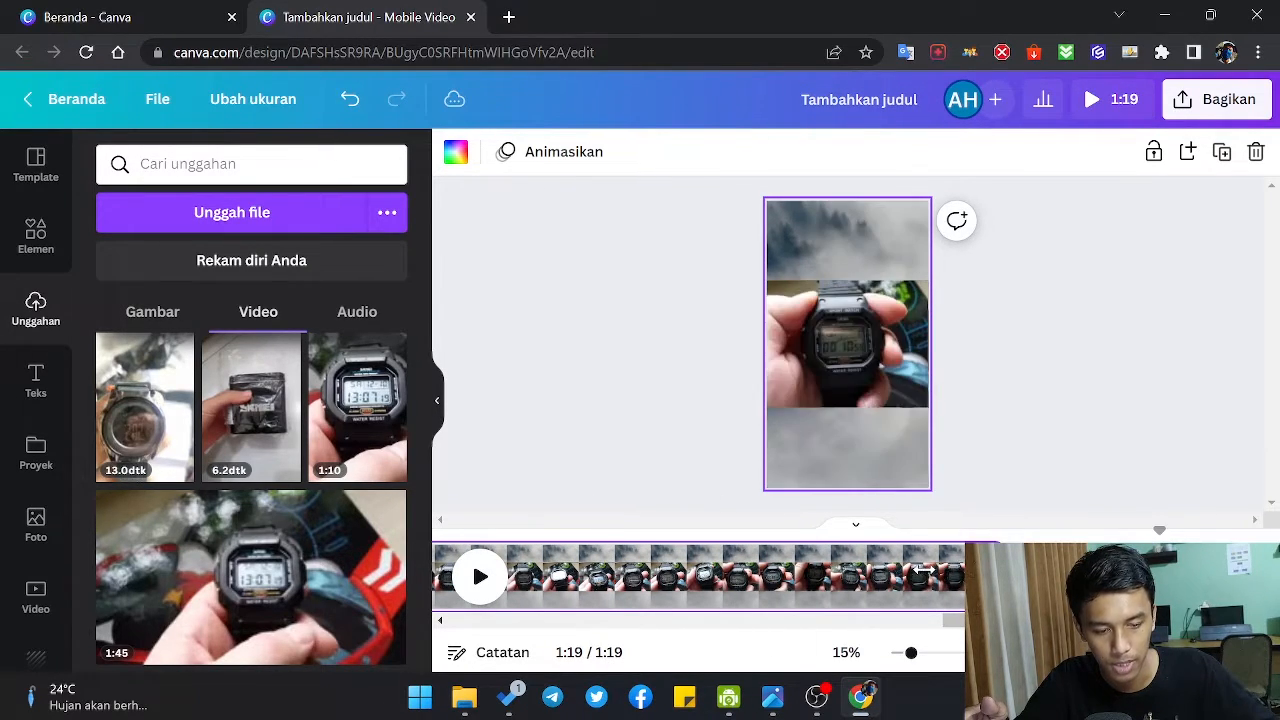
pyautogui.moveTo(963, 577); pyautogui.dragTo(812, 577)
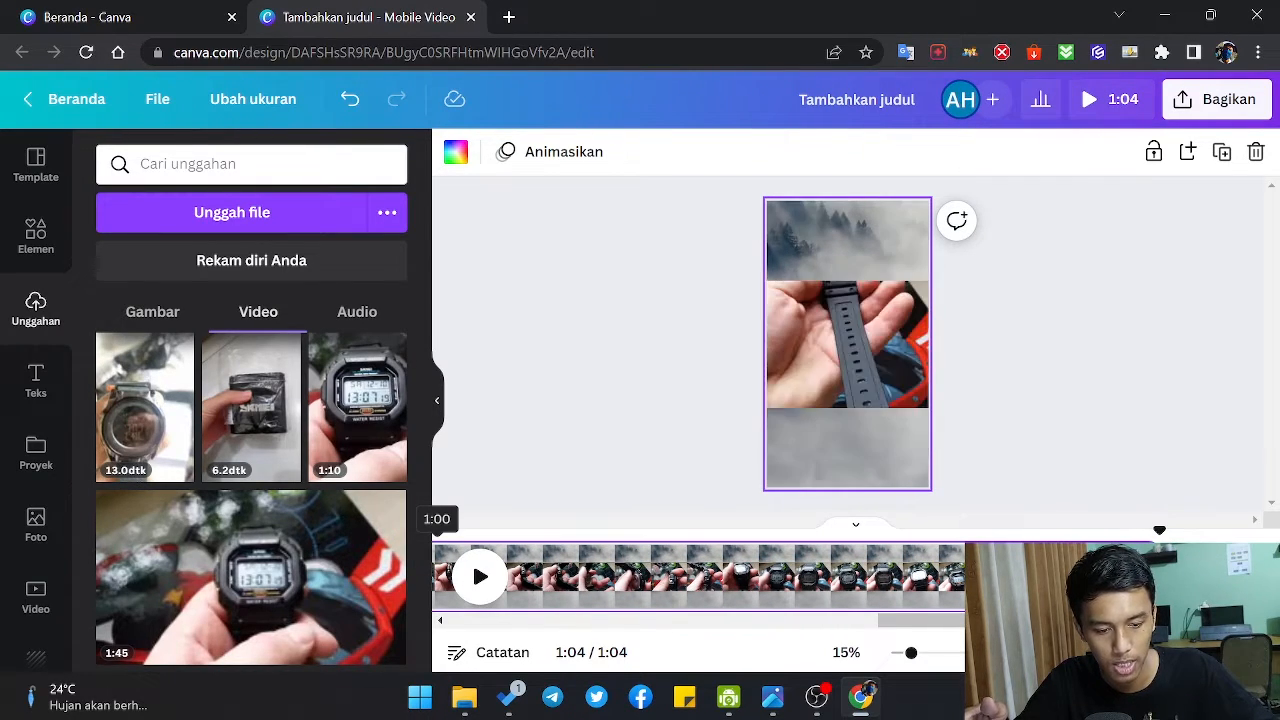
pyautogui.moveTo(963, 577); pyautogui.dragTo(735, 603)
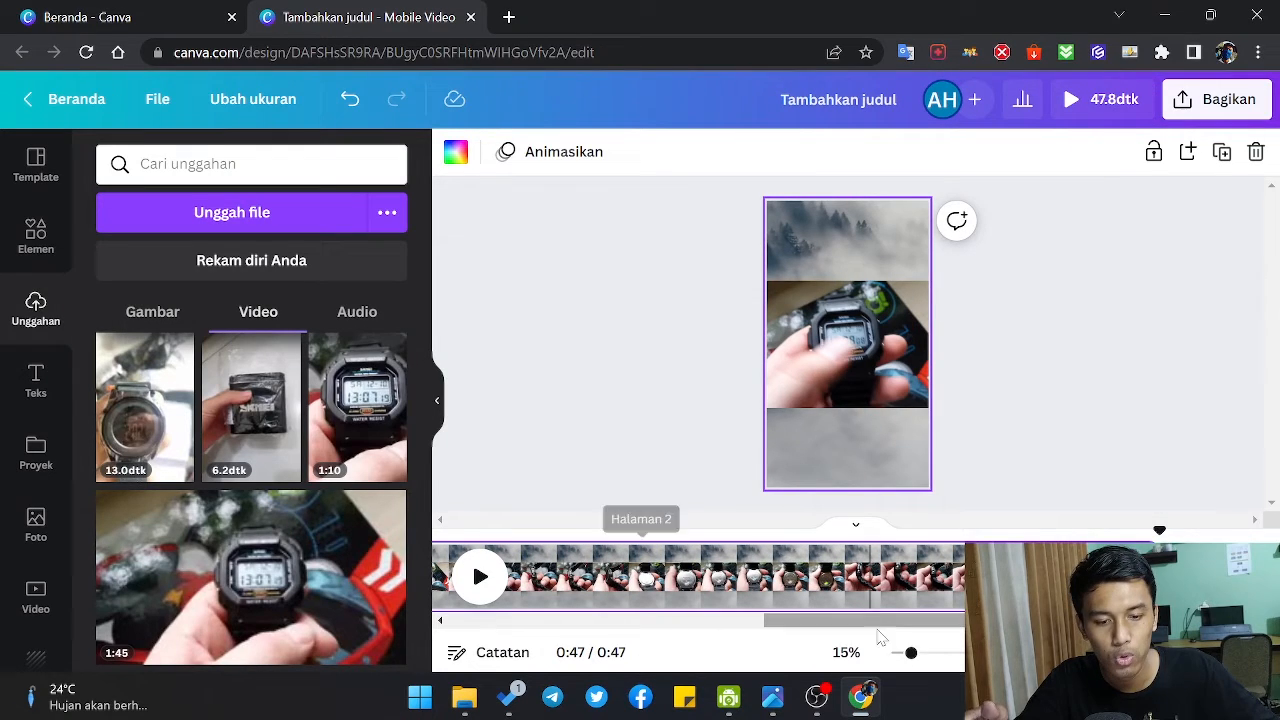
# Step: Move the watch video slightly lower on the last page
pyautogui.click(1130, 362)
pyautogui.click(875, 345)
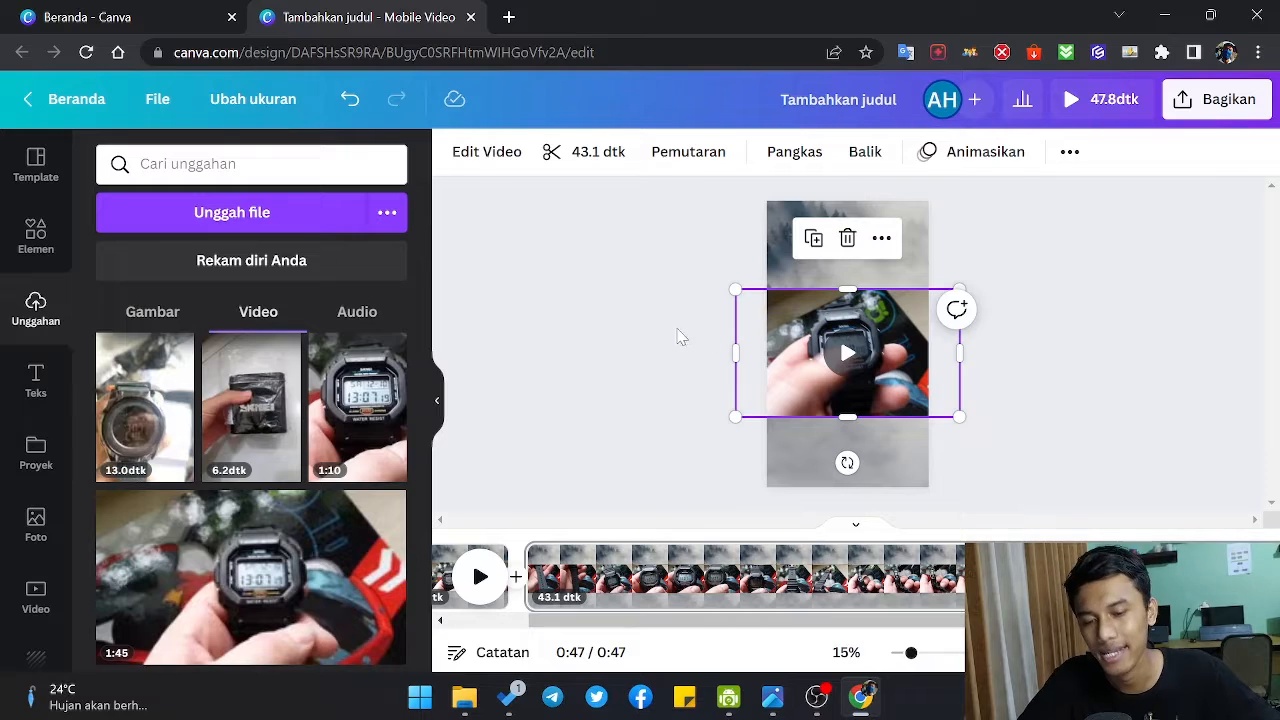
pyautogui.click(551, 320)
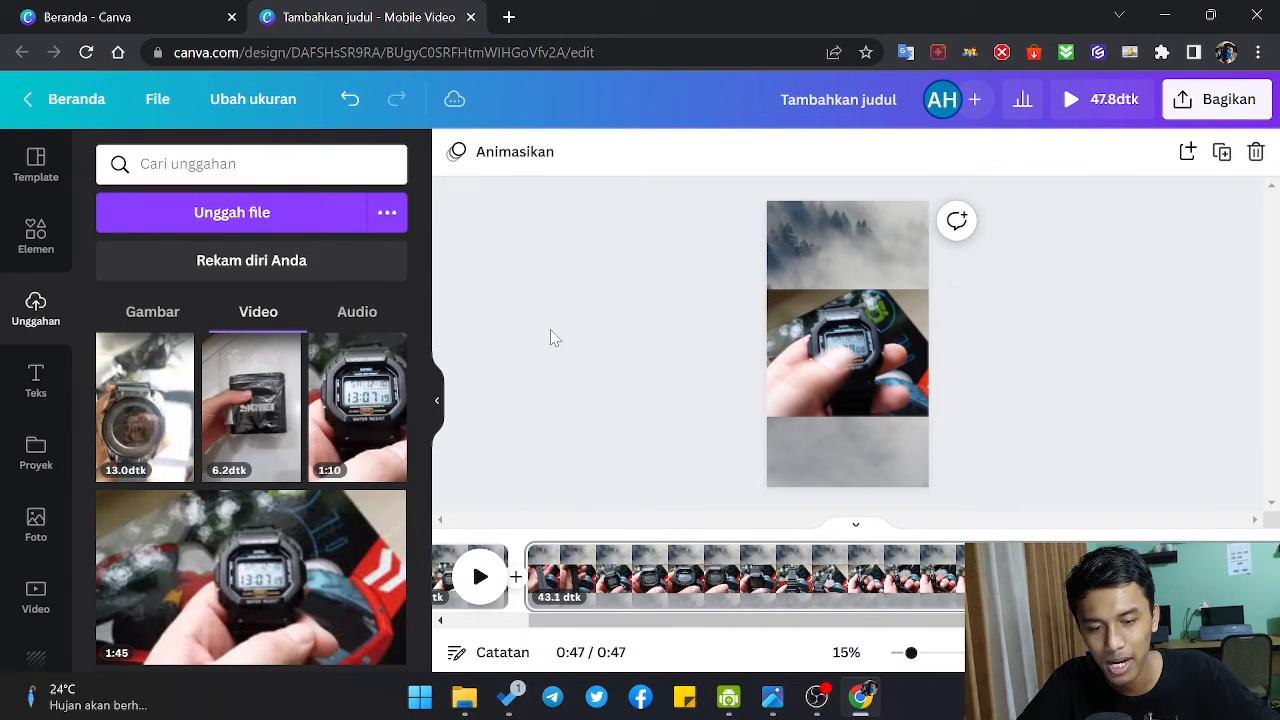
# Step: Add a heading in the foggy area above the watch video and replace its text with "LAGI DISKON"
pyautogui.click(36, 381)
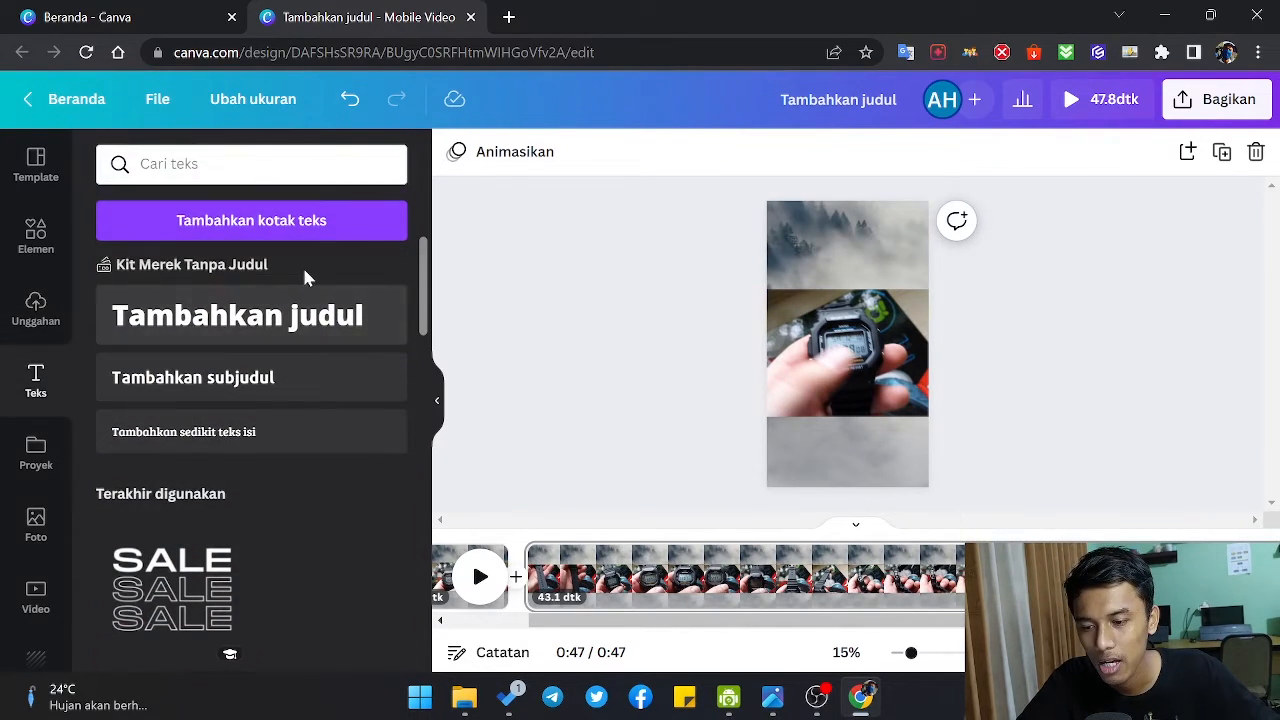
pyautogui.click(224, 322)
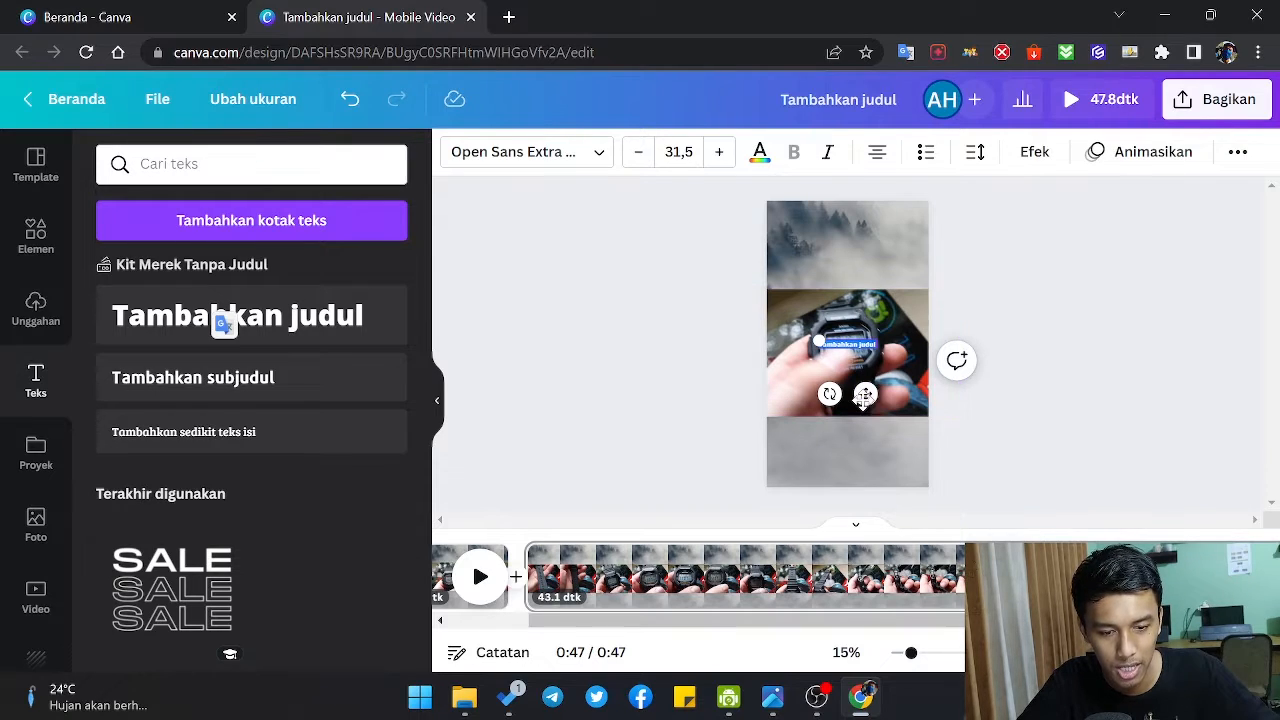
pyautogui.moveTo(863, 395); pyautogui.dragTo(854, 300)
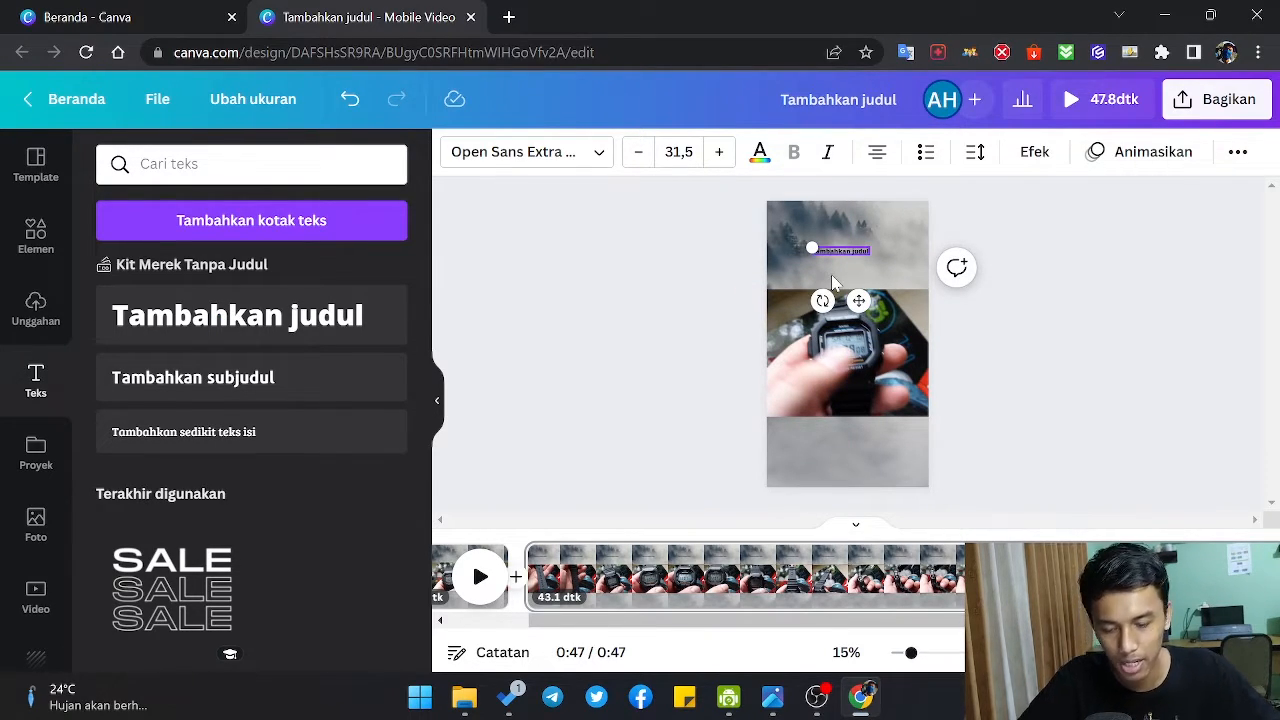
pyautogui.hotkey('ctrl', 'a')
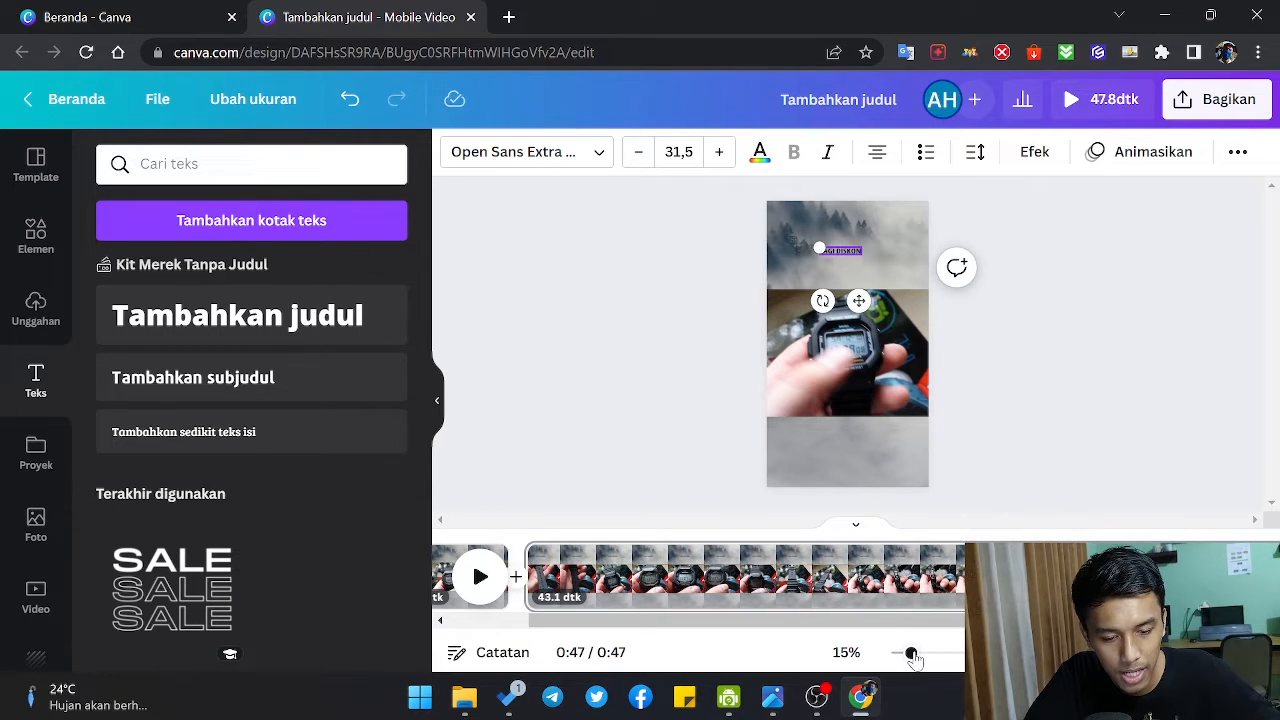
# Step: Increase the font size of the "LAGI DISKON" heading to 60.5
pyautogui.moveTo(912, 656); pyautogui.dragTo(943, 654)
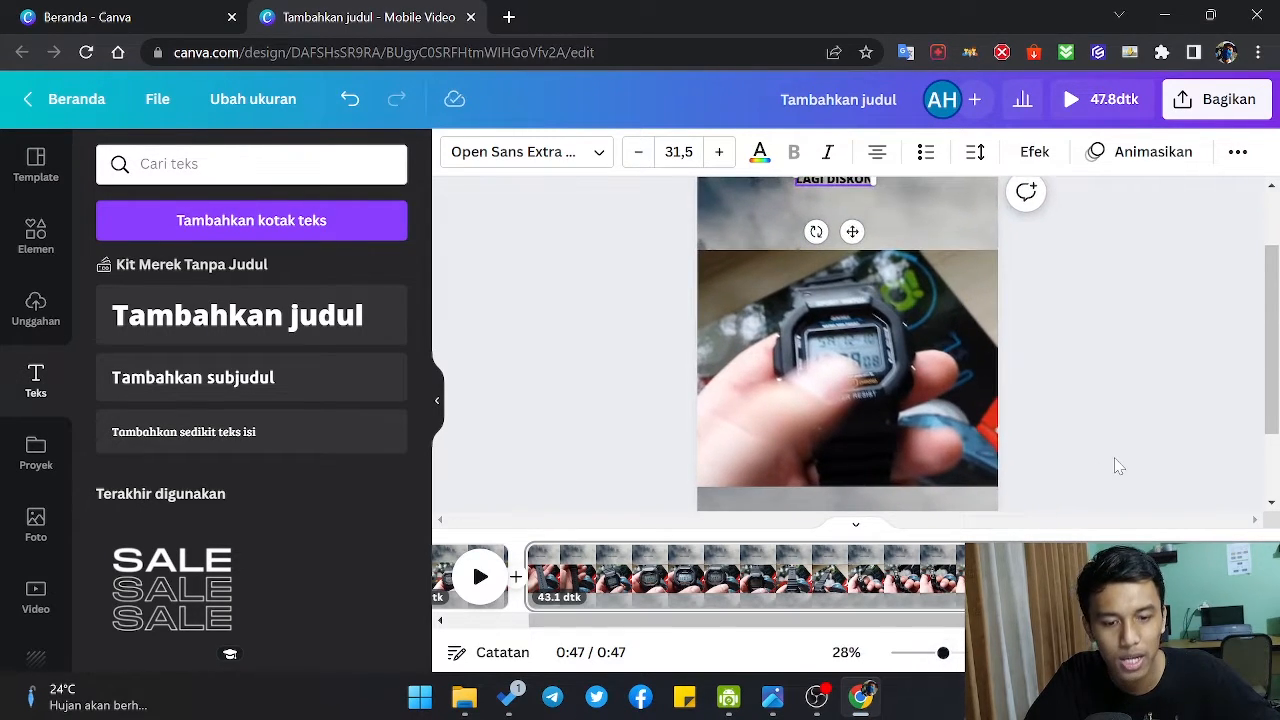
pyautogui.scroll(2, 1118, 466)
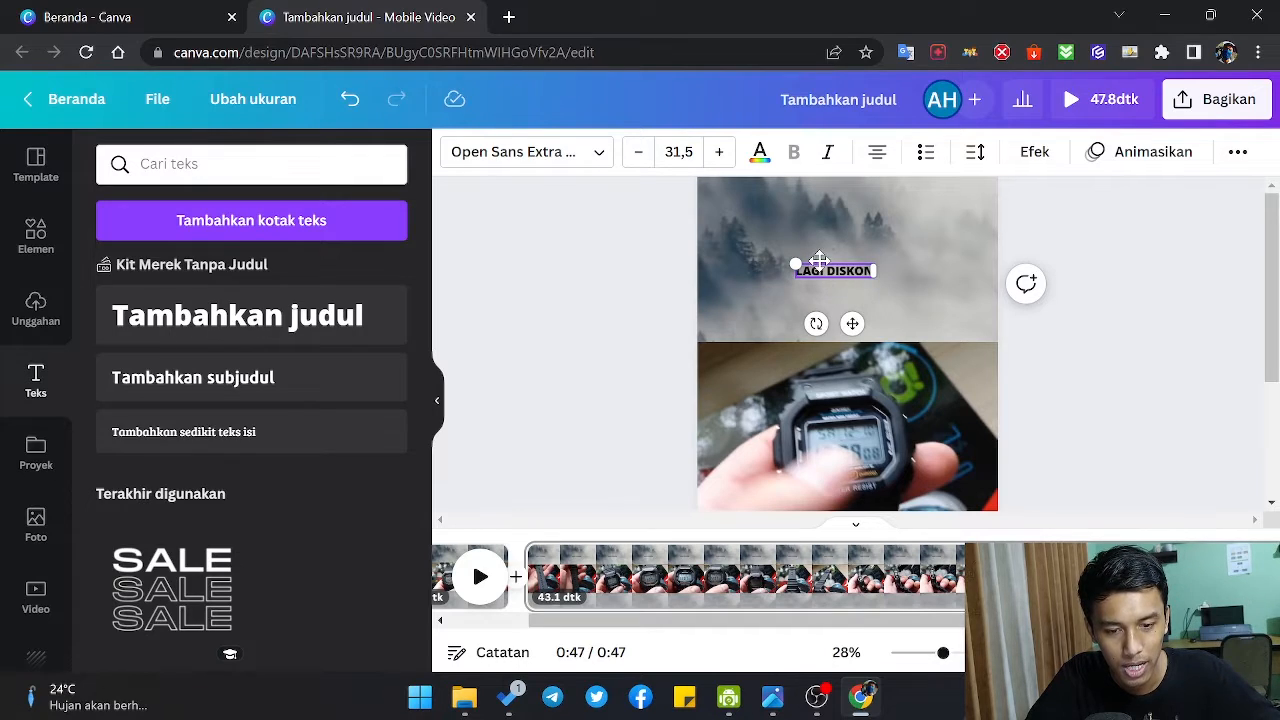
pyautogui.click(718, 152)
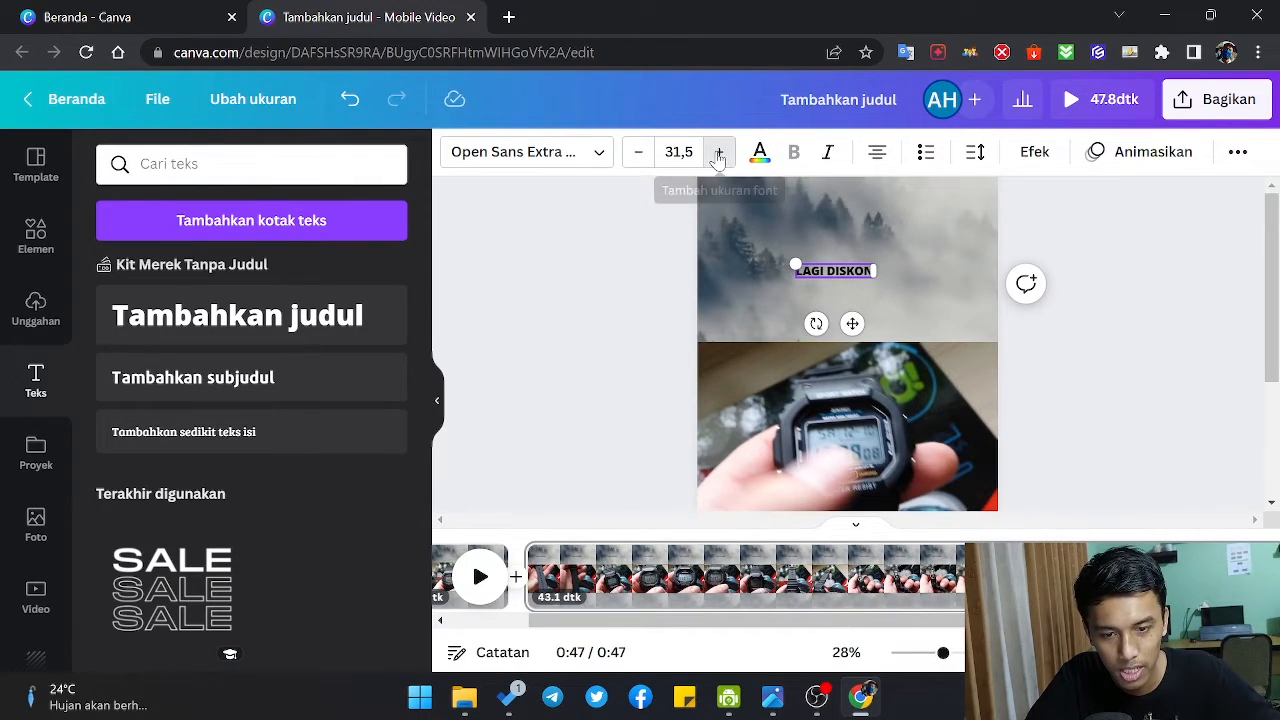
pyautogui.click(718, 152)
pyautogui.click(718, 152)
pyautogui.click(718, 152)
pyautogui.click(718, 152)
pyautogui.click(718, 152)
pyautogui.click(718, 152)
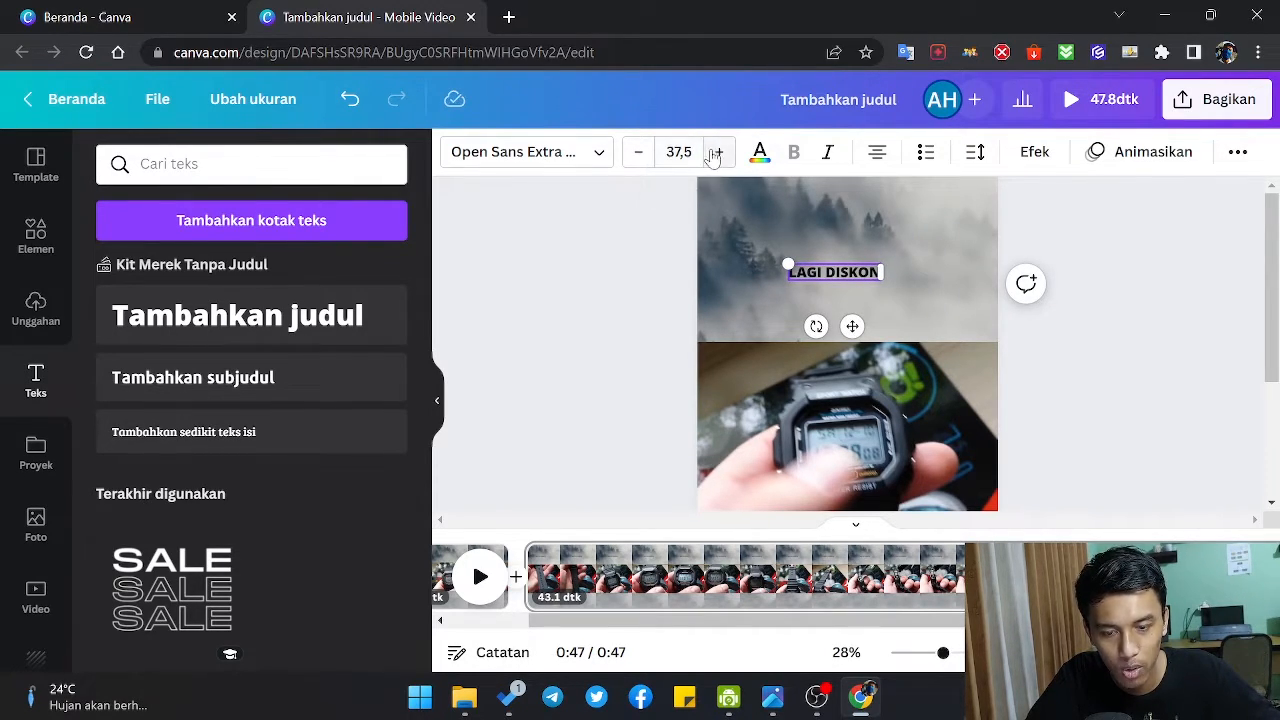
pyautogui.click(718, 152)
pyautogui.doubleClick(718, 152)
pyautogui.tripleClick(718, 152)
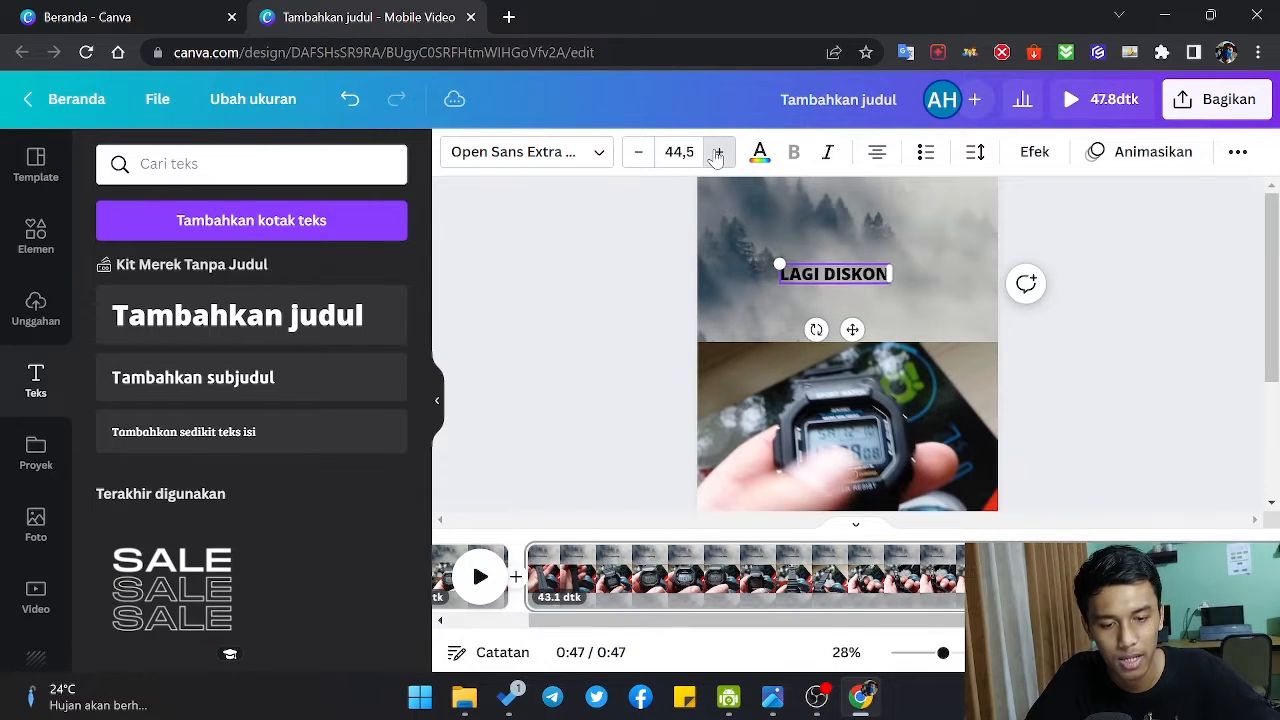
pyautogui.doubleClick(718, 152)
pyautogui.tripleClick(718, 152)
pyautogui.tripleClick(718, 152)
pyautogui.doubleClick(718, 152)
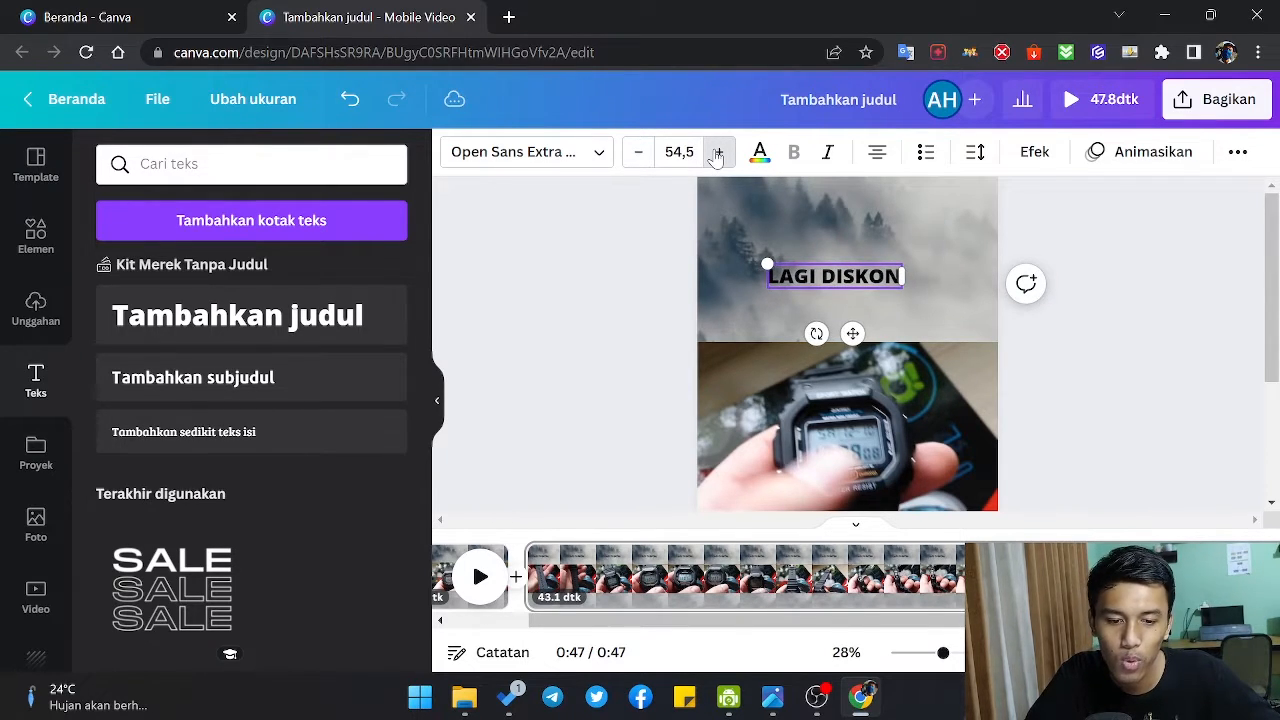
pyautogui.tripleClick(718, 152)
pyautogui.tripleClick(718, 152)
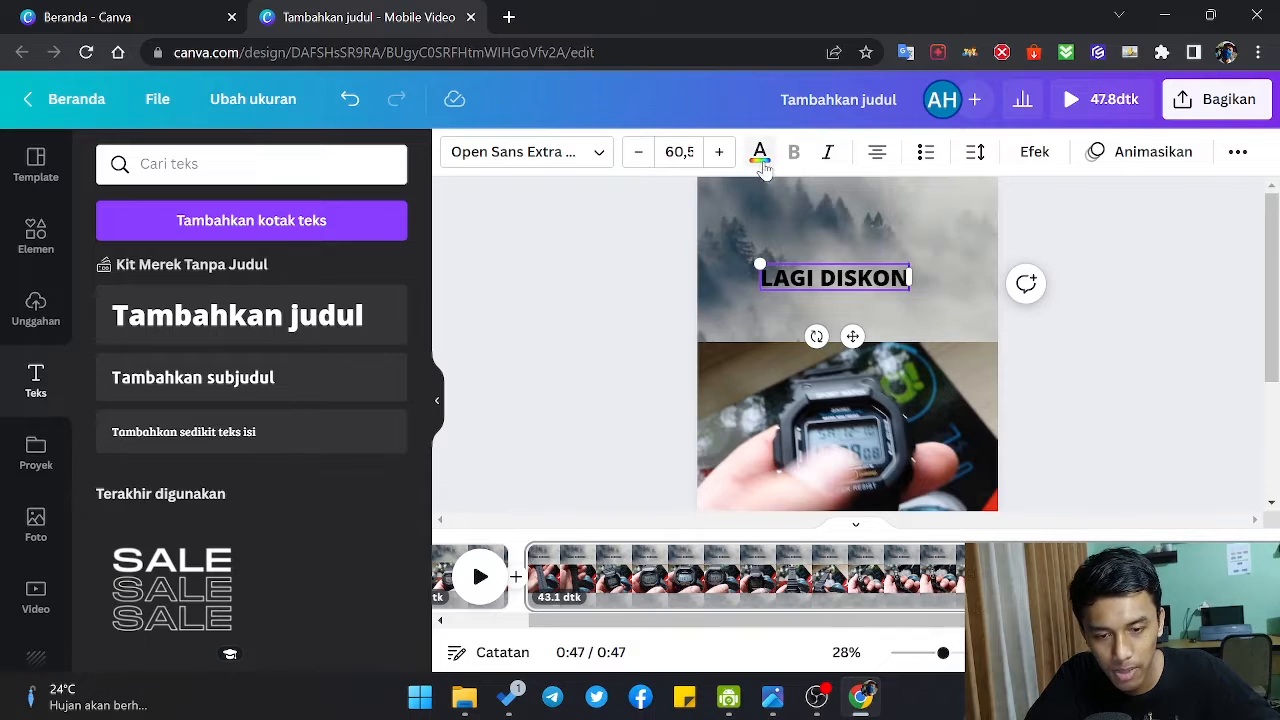
# Step: Change the colour of the "LAGI DISKON" heading to white using the THS palette
pyautogui.click(760, 158)
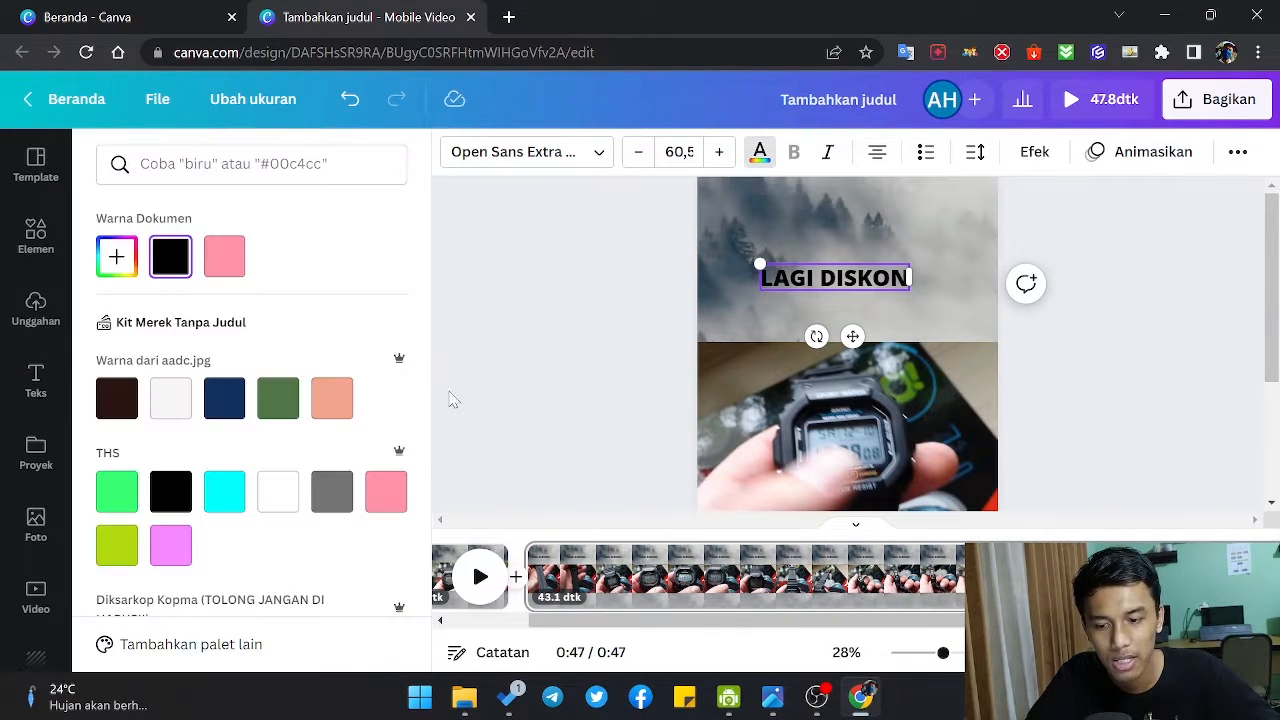
pyautogui.click(277, 491)
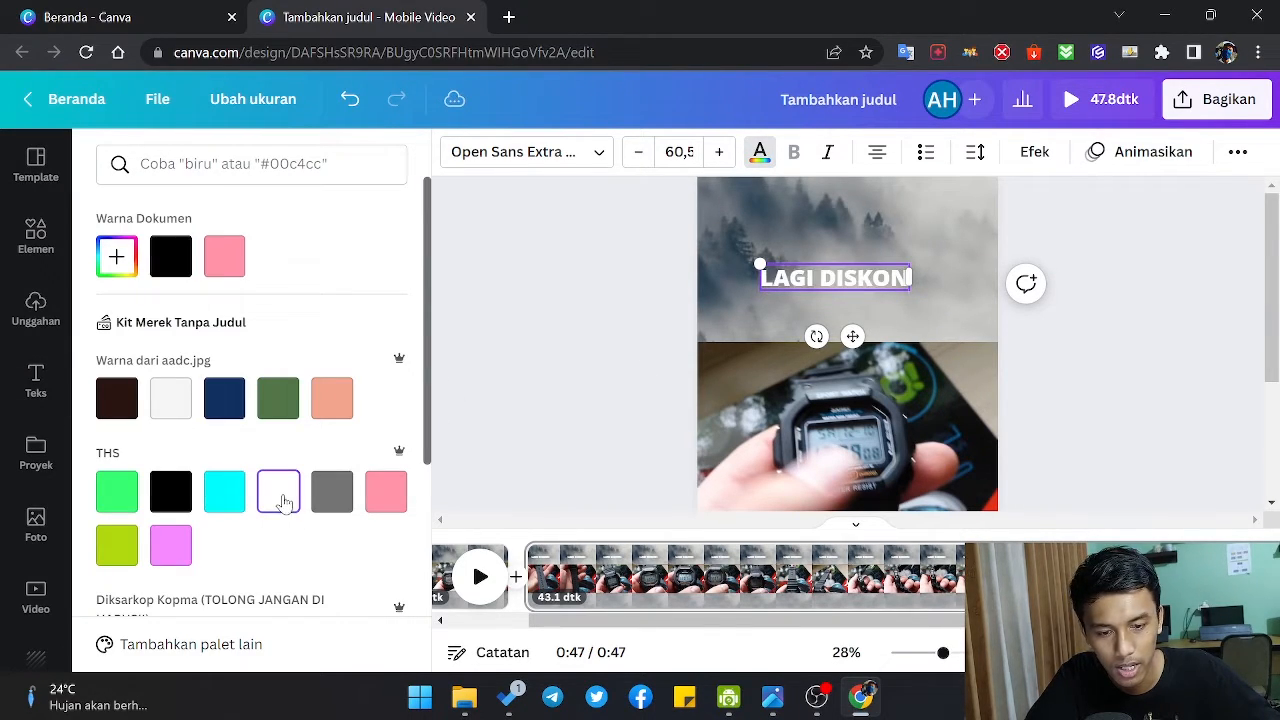
pyautogui.click(690, 316)
pyautogui.click(658, 330)
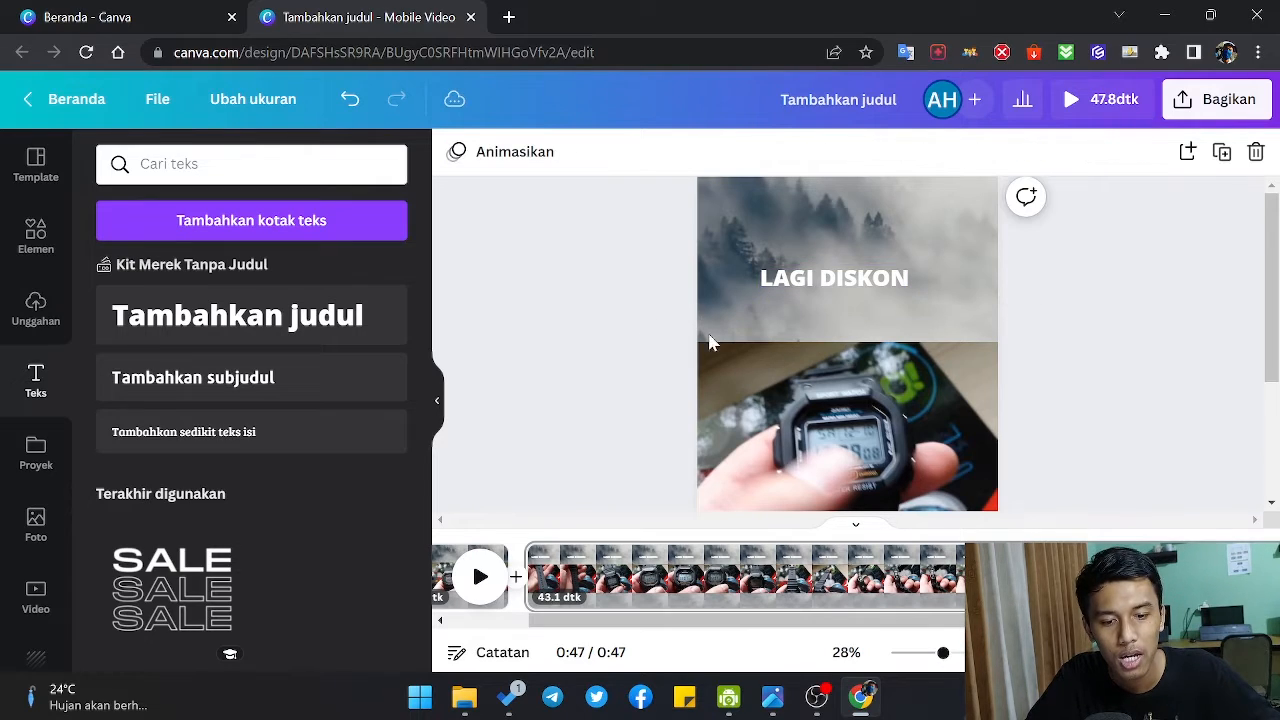
# Step: Try the Bayangan shadow effect on the "LAGI DISKON" heading with offset 53 and direction -75
pyautogui.click(855, 298)
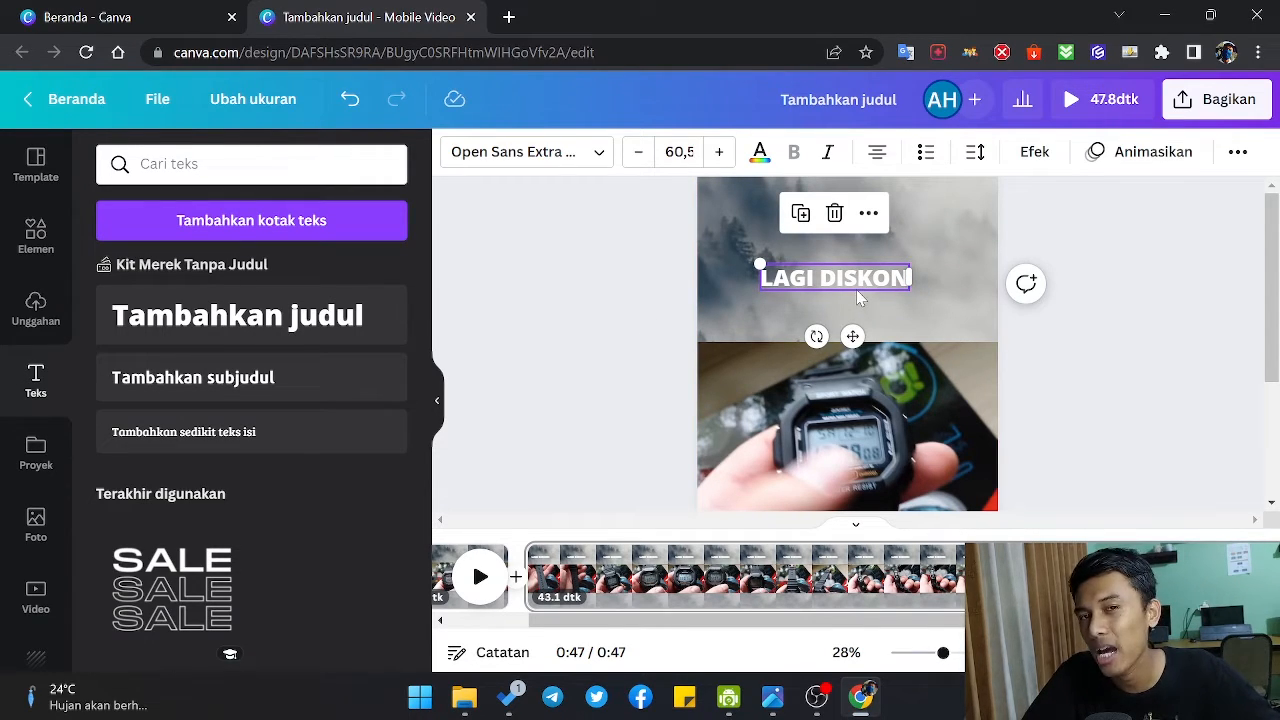
pyautogui.click(1030, 156)
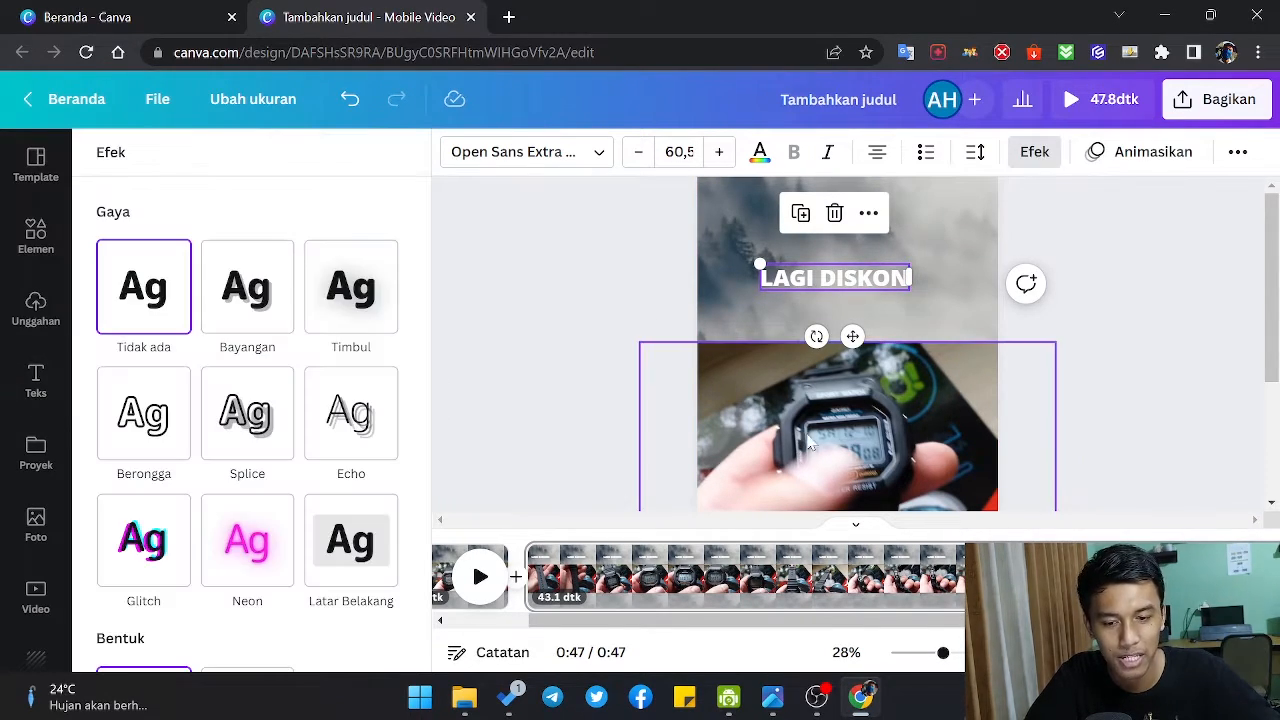
pyautogui.click(262, 290)
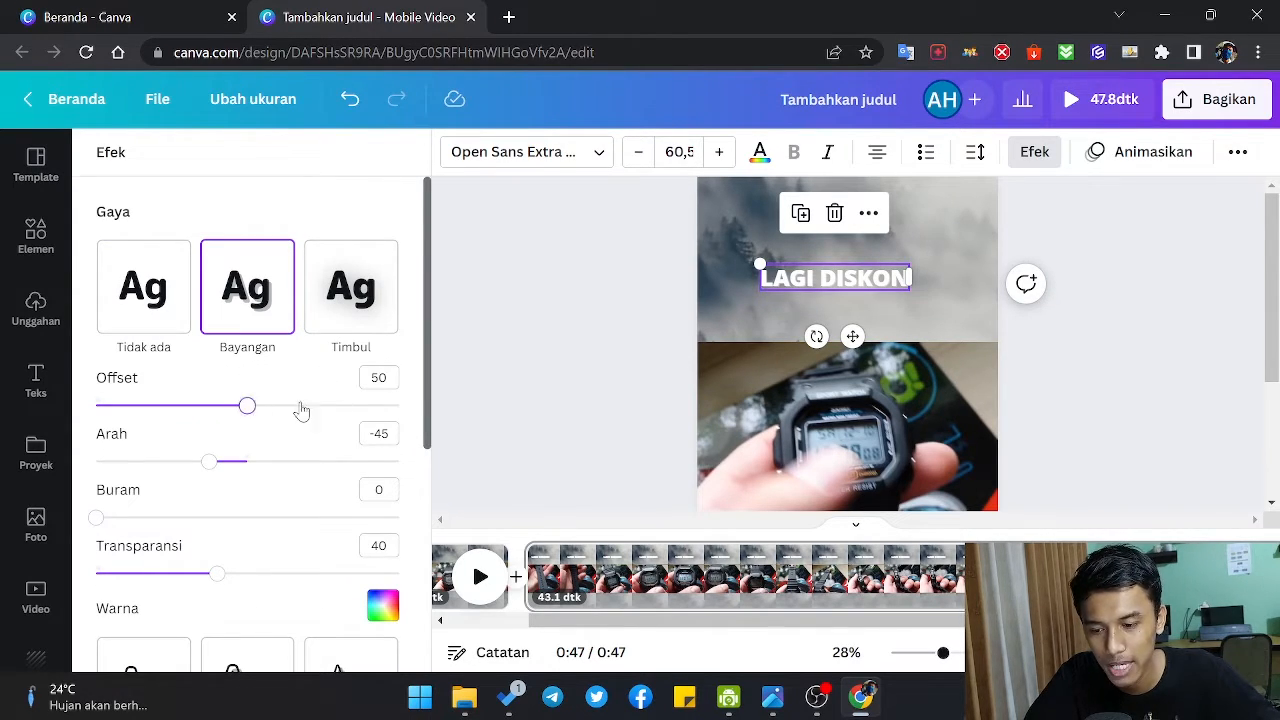
pyautogui.moveTo(298, 406); pyautogui.dragTo(252, 428)
pyautogui.moveTo(220, 470); pyautogui.dragTo(184, 455)
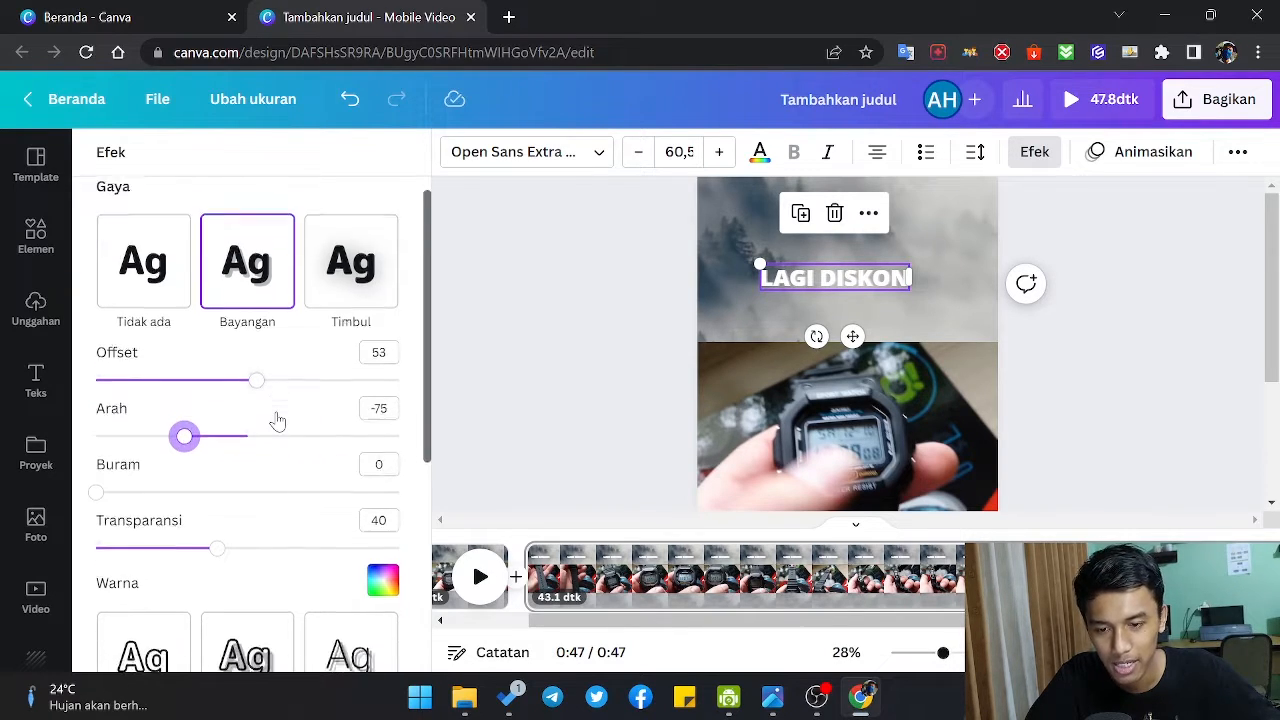
# Step: Apply the Latar Belakang background effect to the "LAGI DISKON" heading
pyautogui.scroll(-3, 274, 420)
pyautogui.click(341, 500)
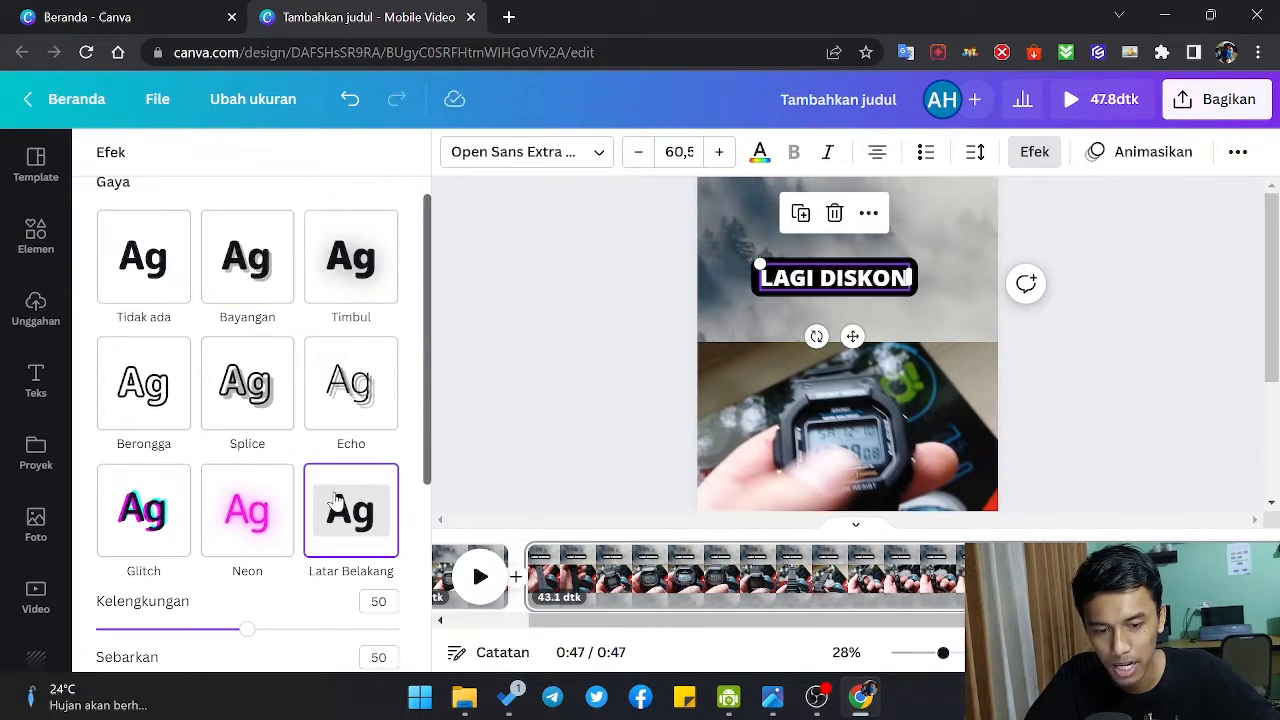
pyautogui.click(547, 306)
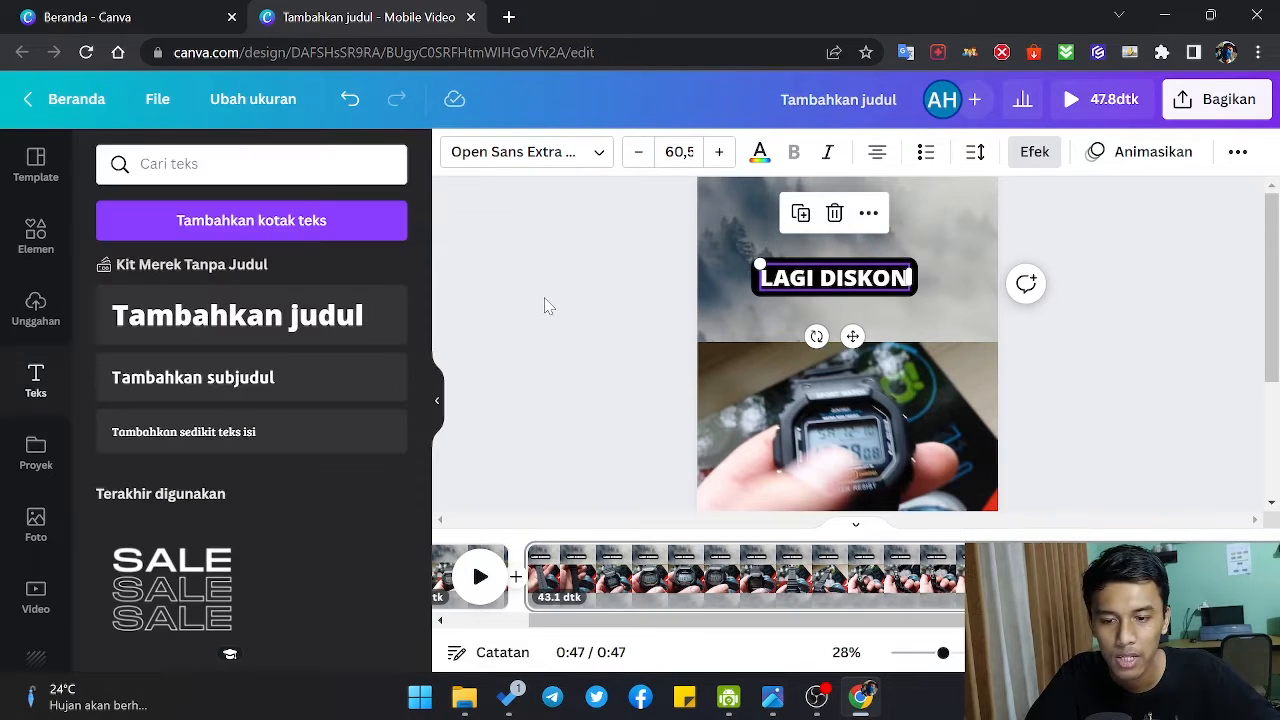
# Step: Change the font of the "LAGI DISKON" heading to Public Sans
pyautogui.click(562, 165)
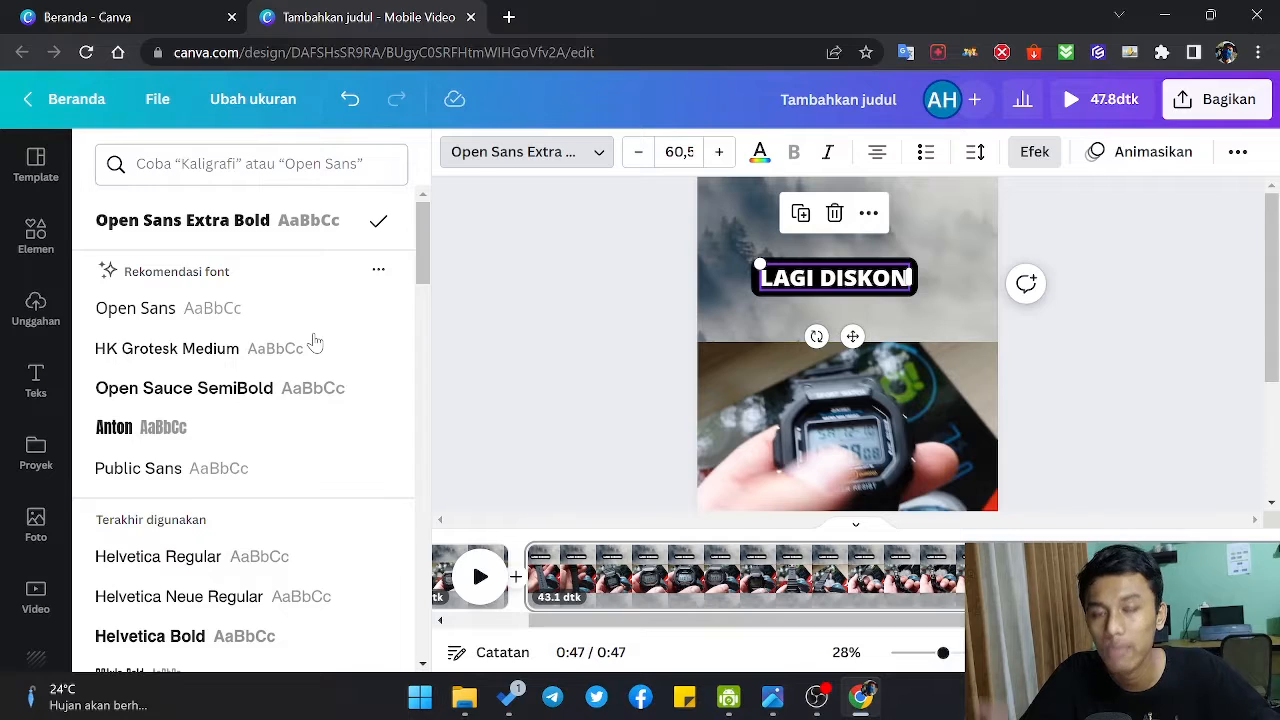
pyautogui.scroll(-2, 315, 343)
pyautogui.click(165, 270)
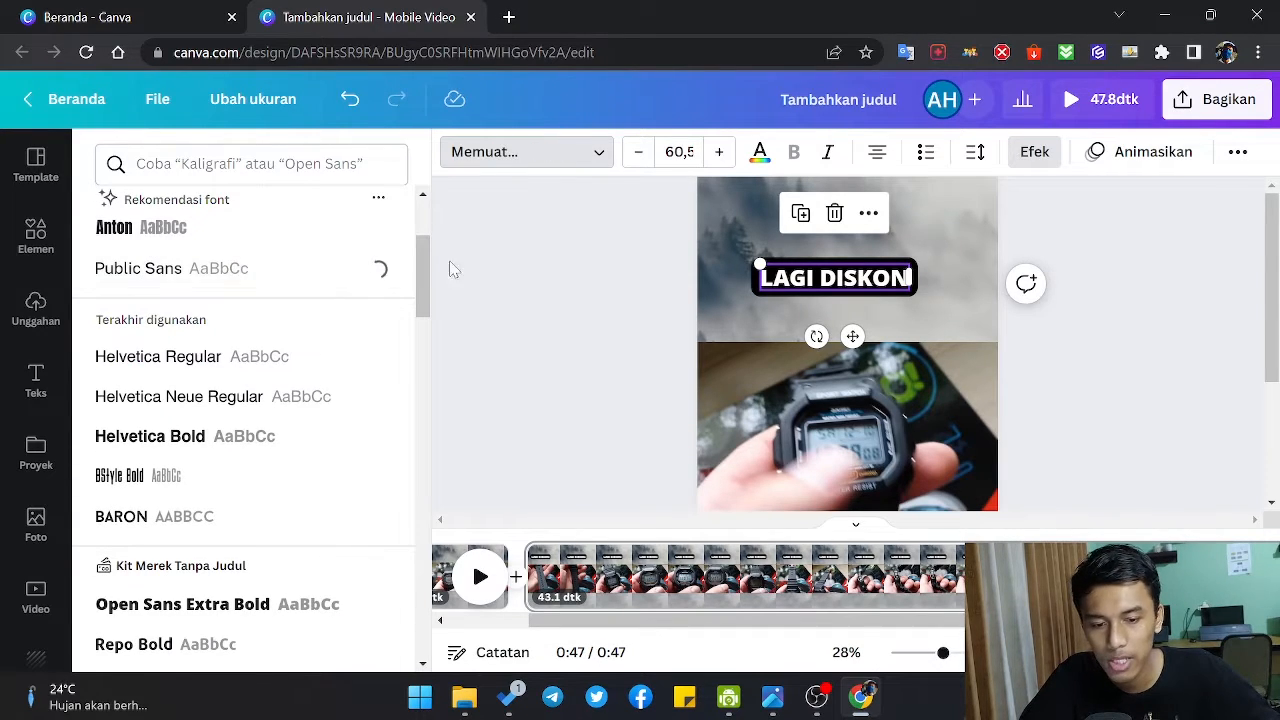
pyautogui.click(572, 304)
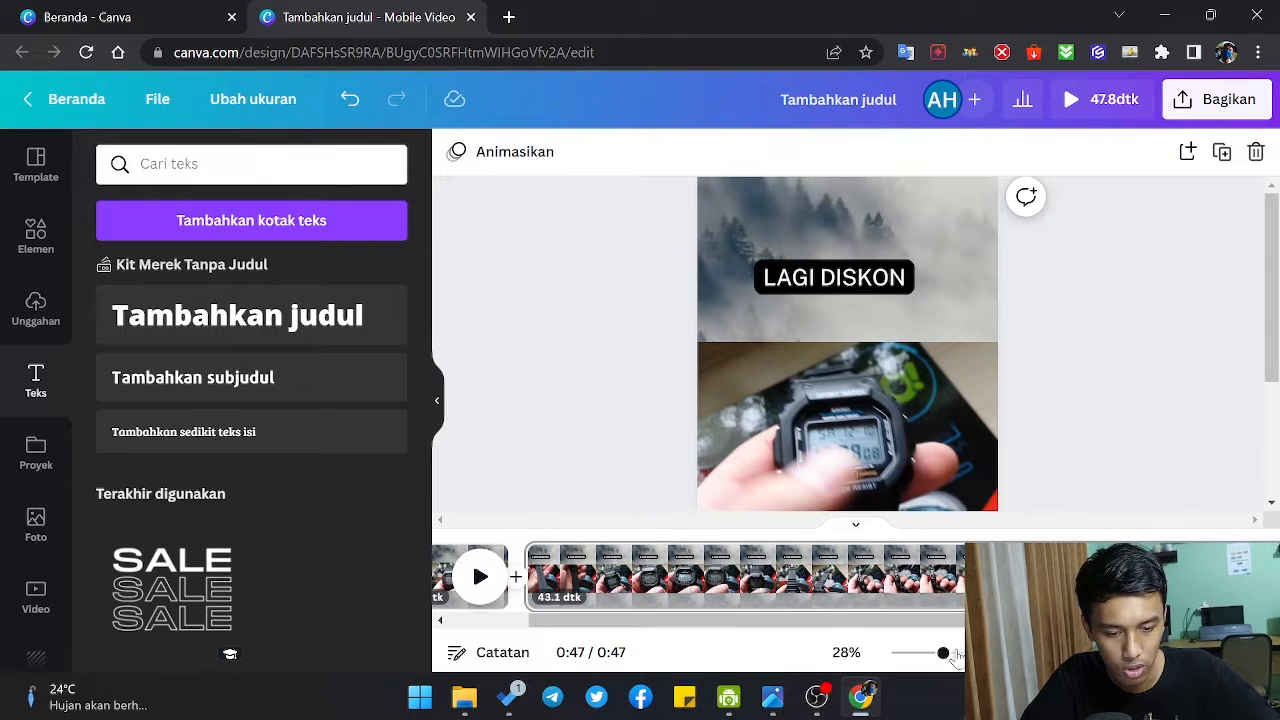
# Step: Play the video from the first page into the second to check the cut and the heading, with the whole page in view
pyautogui.moveTo(956, 656); pyautogui.dragTo(914, 654)
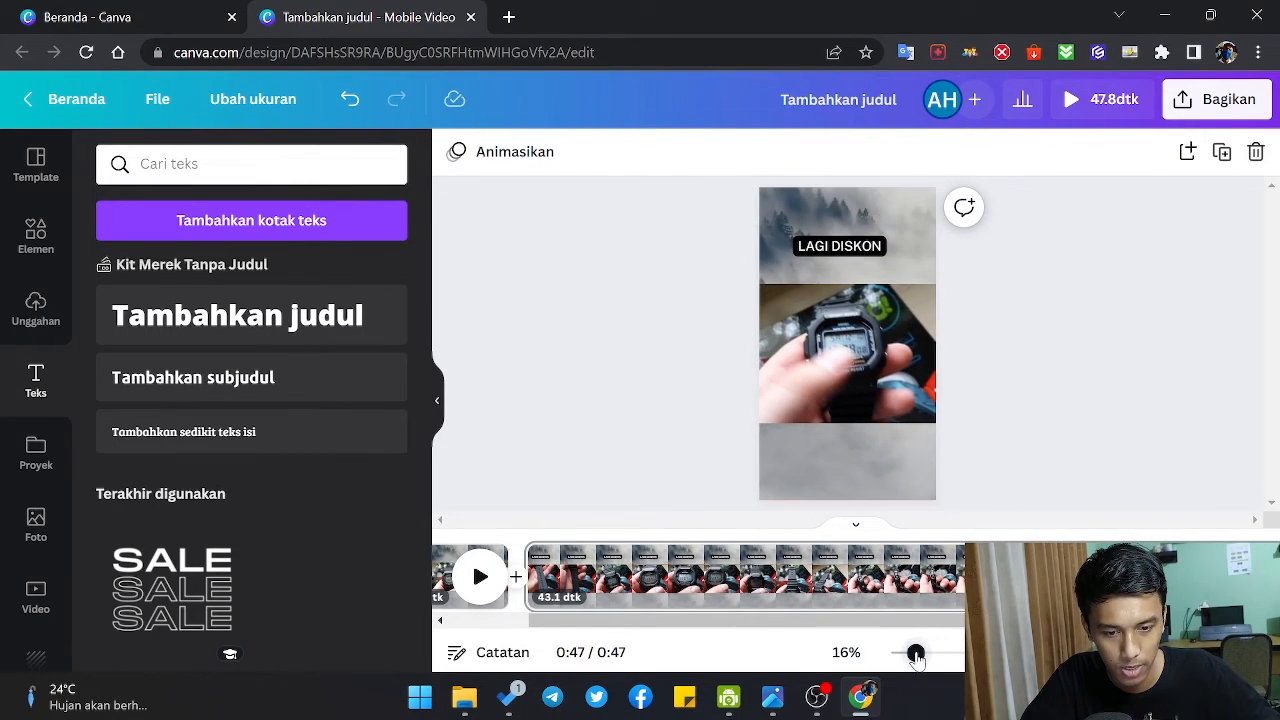
pyautogui.click(479, 570)
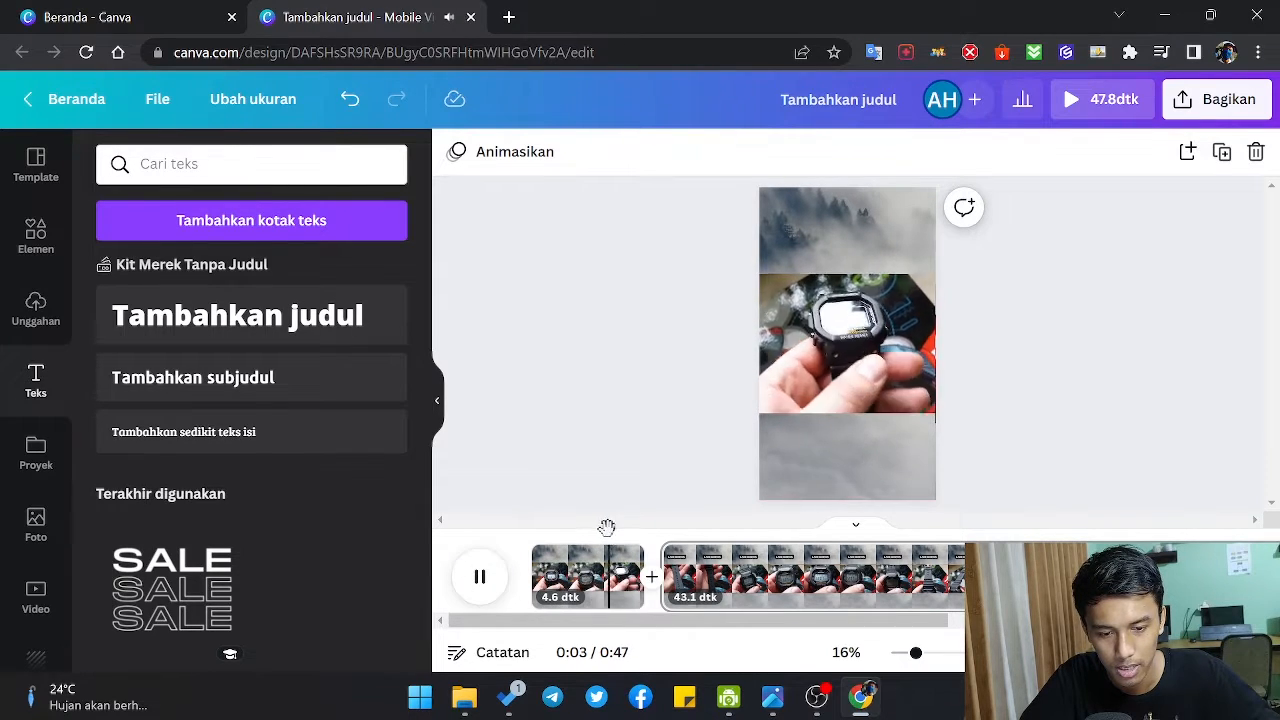
pyautogui.moveTo(621, 529); pyautogui.dragTo(553, 530)
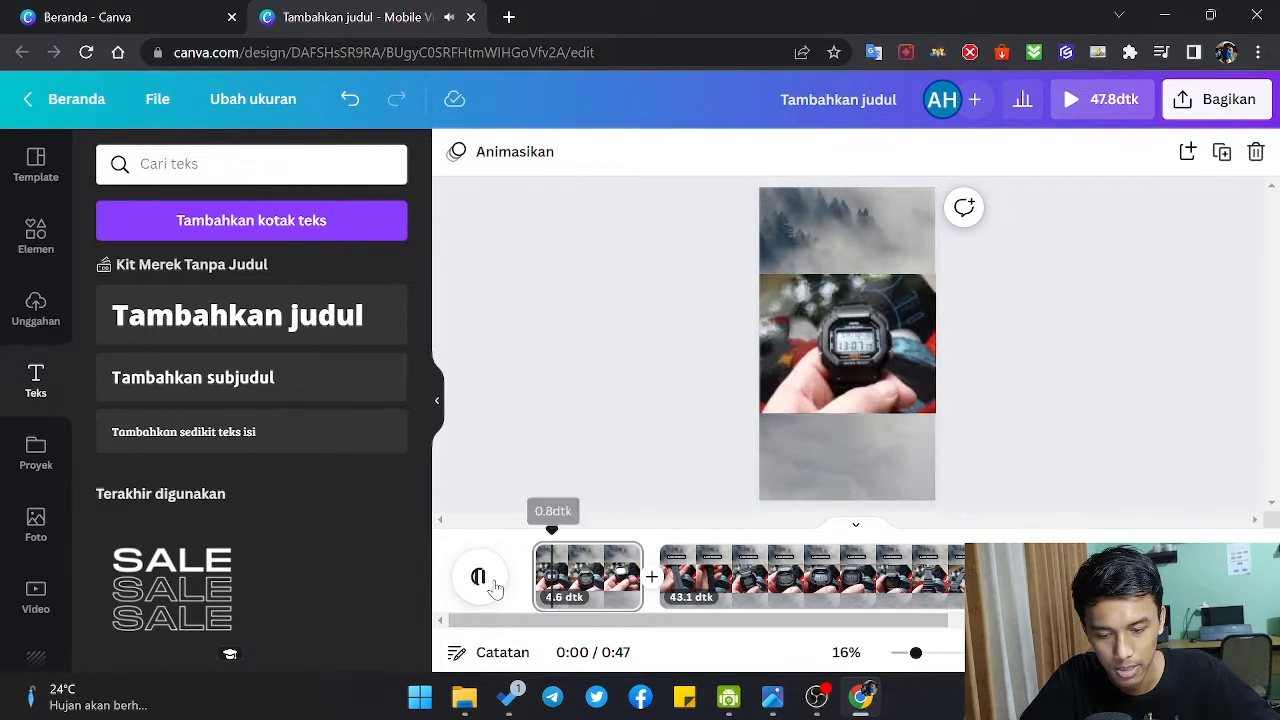
pyautogui.click(480, 578)
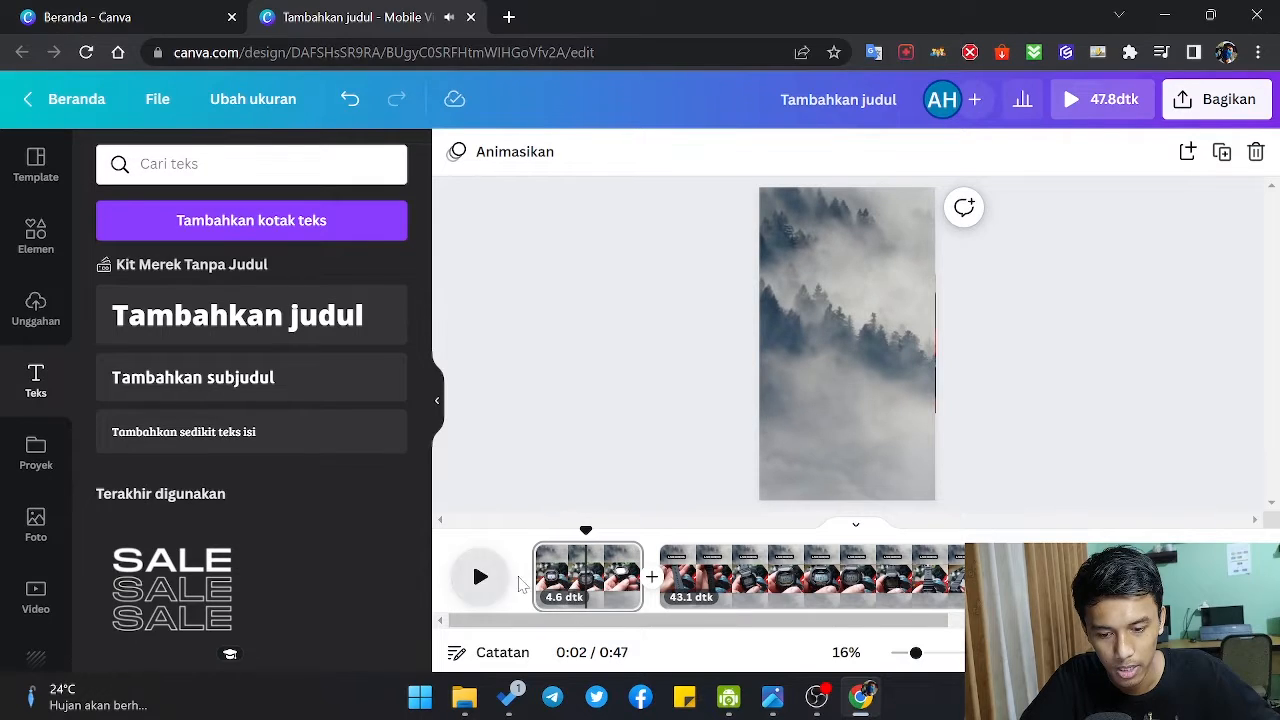
pyautogui.click(880, 358)
pyautogui.moveTo(847, 370); pyautogui.dragTo(841, 369)
pyautogui.click(474, 577)
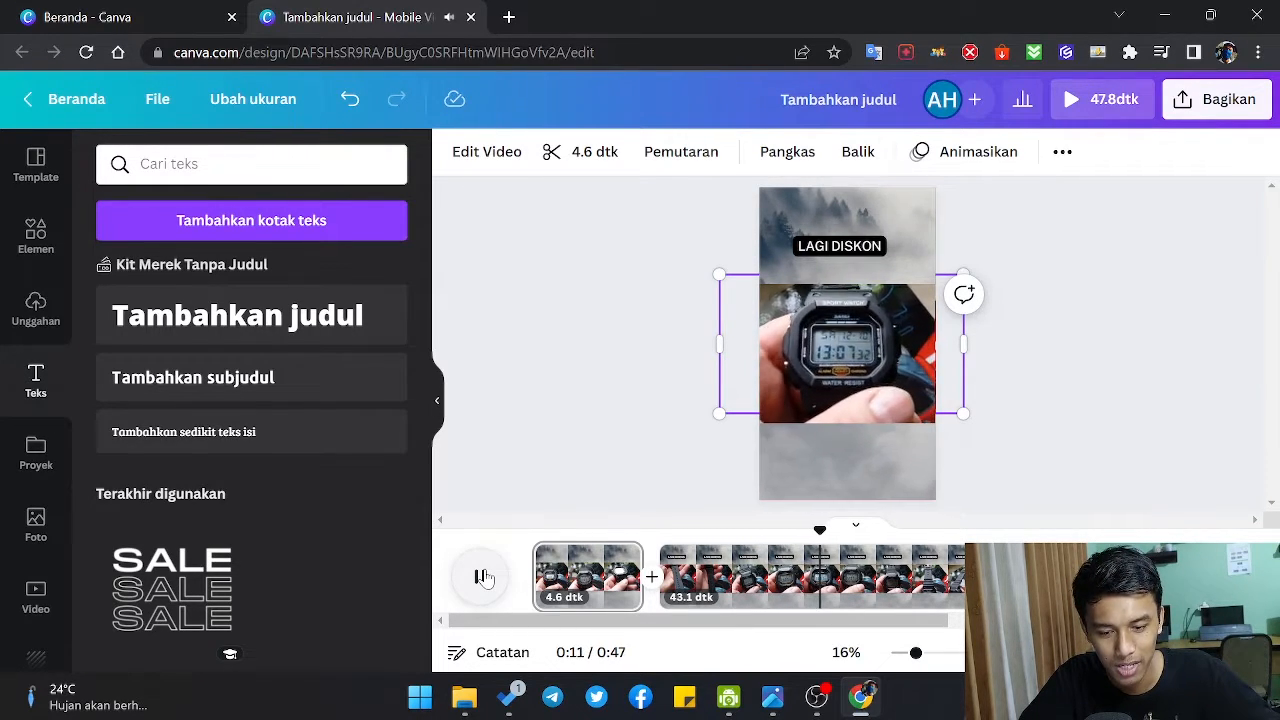
pyautogui.click(730, 590)
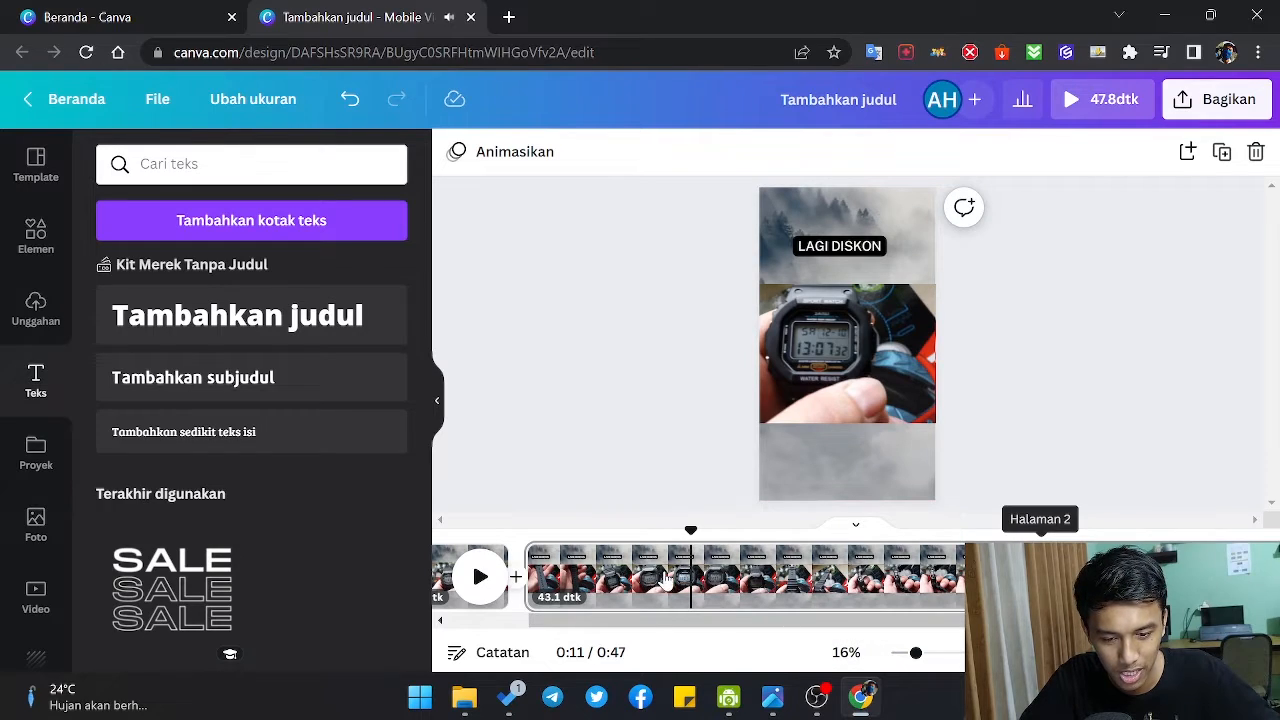
# Step: Replay the video from near its start until just after the heading appears on the second page
pyautogui.hscroll(-3, 660, 600)
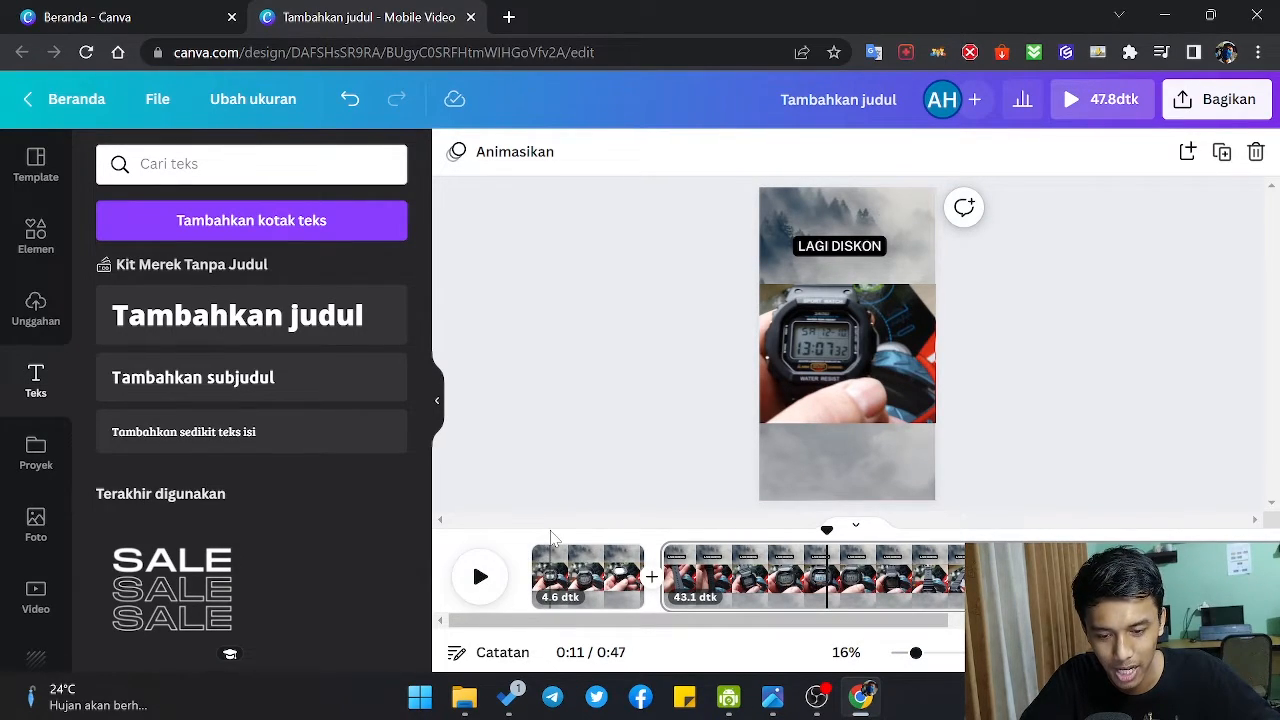
pyautogui.click(547, 535)
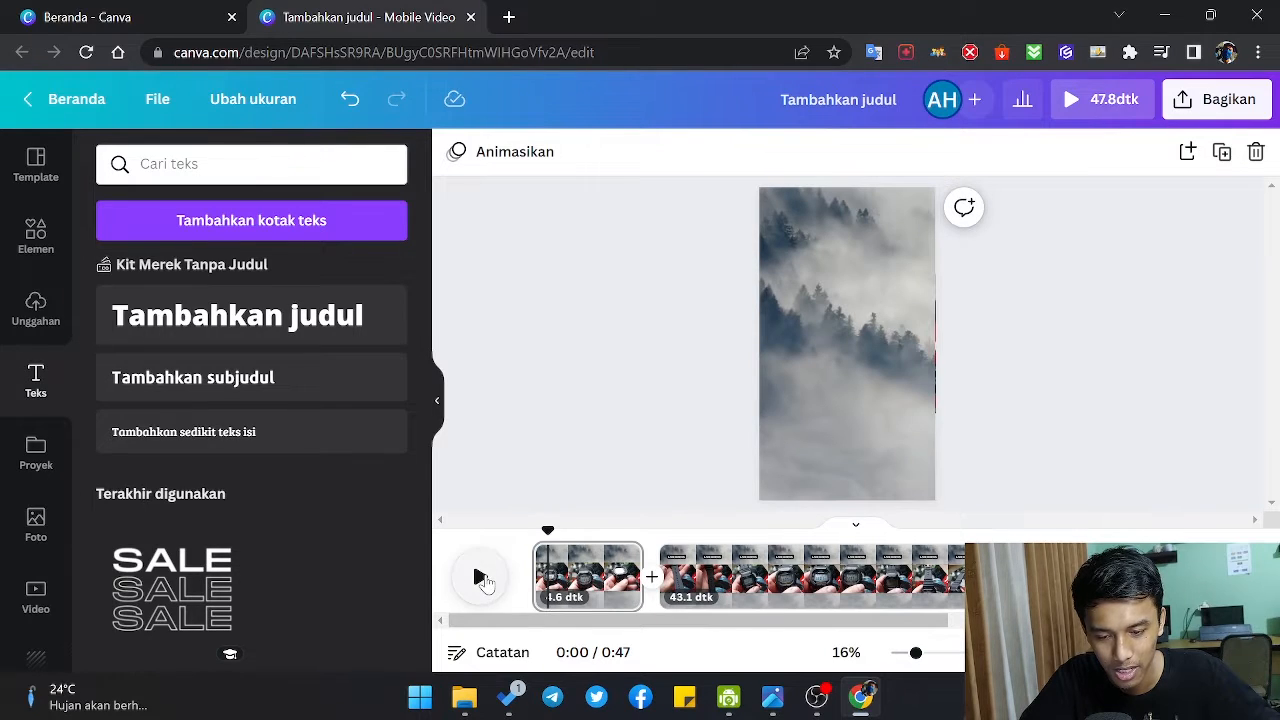
pyautogui.click(483, 580)
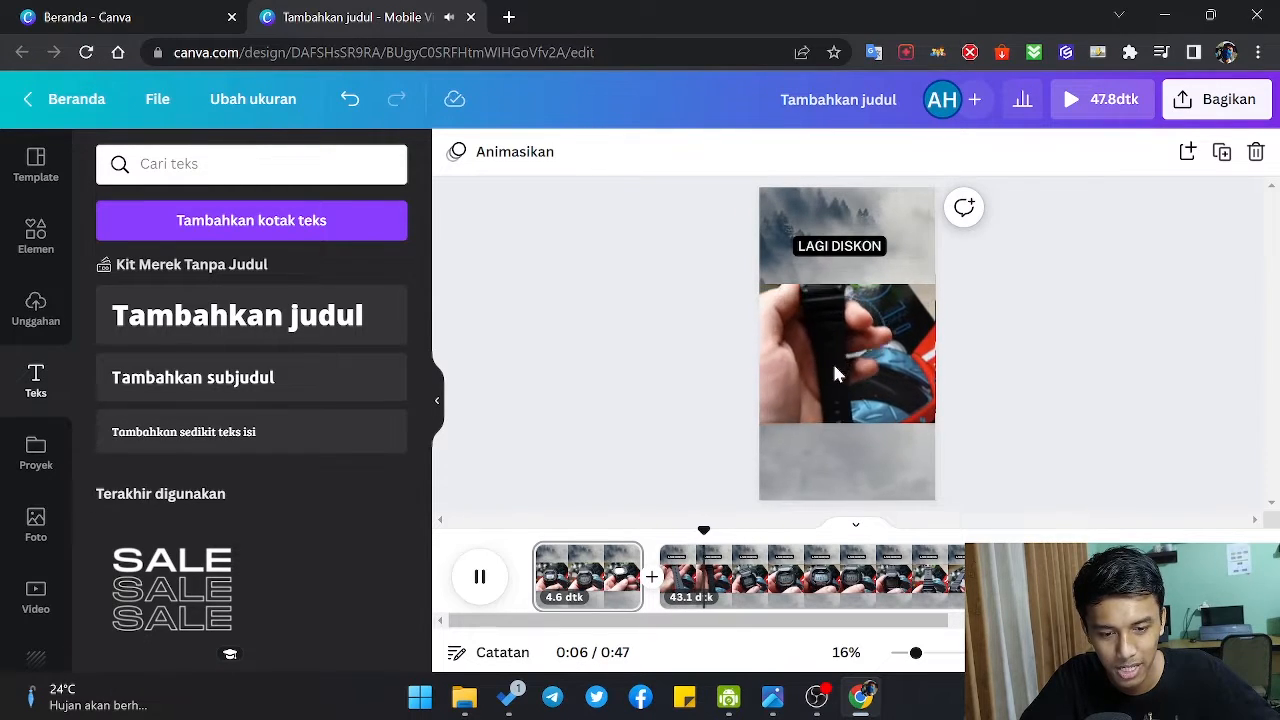
pyautogui.click(480, 576)
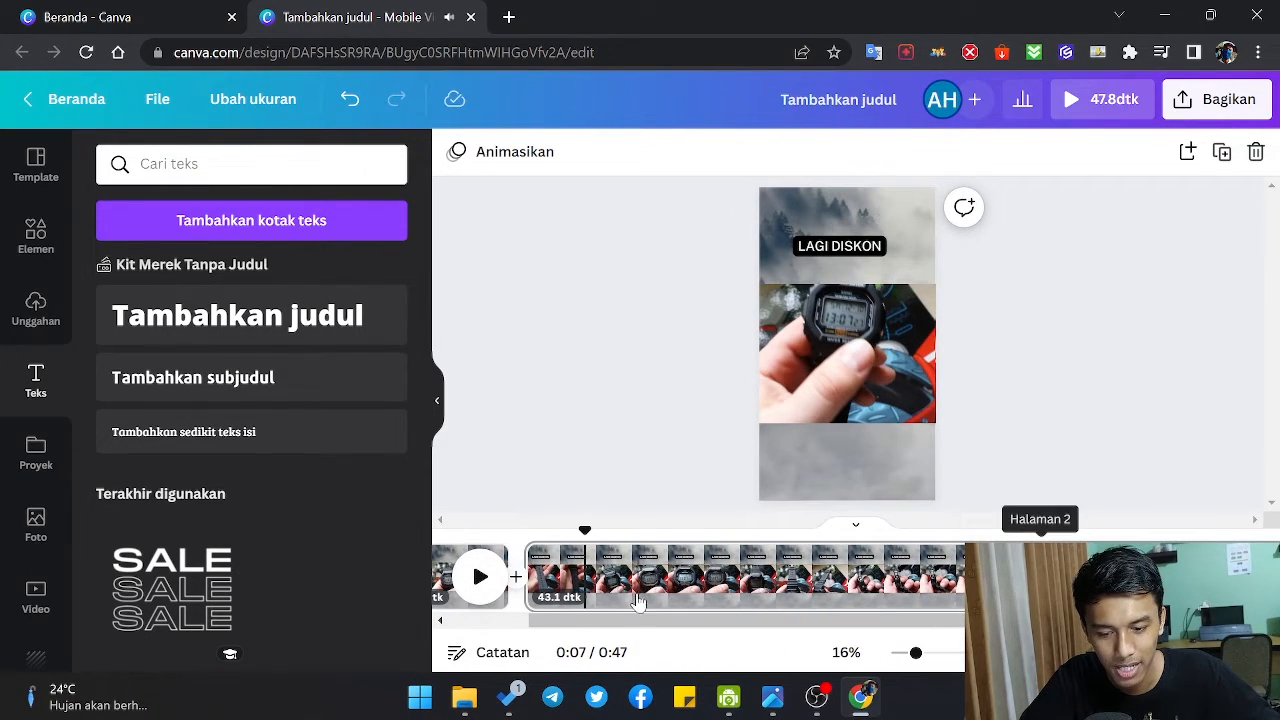
# Step: Split the second page at about 0:15 in the timeline and delete the remaining 32.3-second part
pyautogui.moveTo(585, 526); pyautogui.dragTo(815, 527)
pyautogui.press('s')
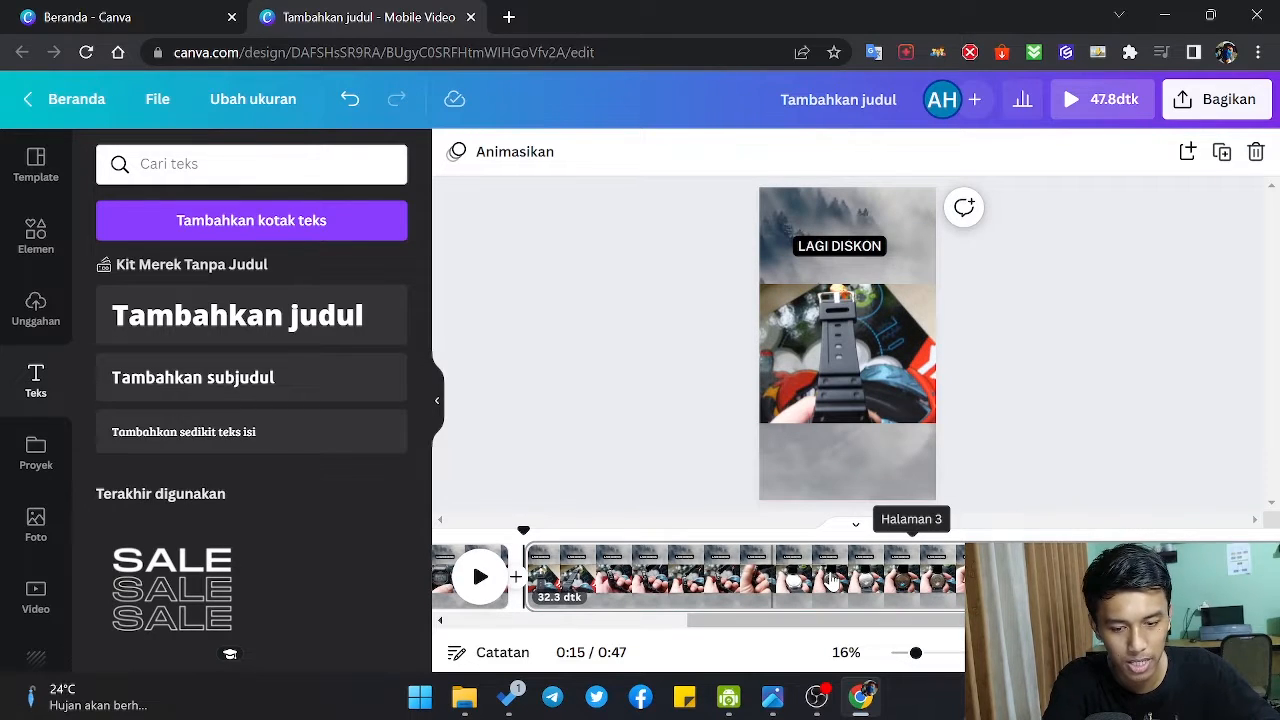
pyautogui.click(831, 582)
pyautogui.press('Delete')
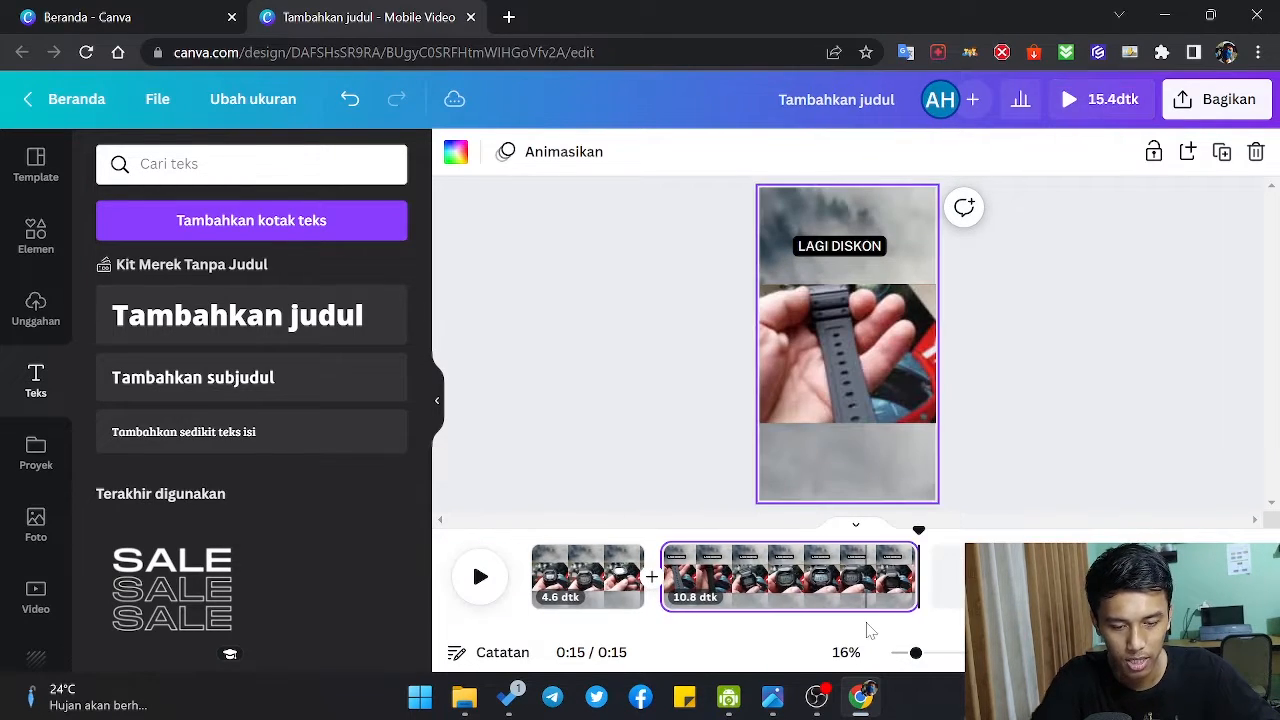
# Step: Download all pages of the design as an MP4 video and dismiss the download notice
pyautogui.click(1212, 100)
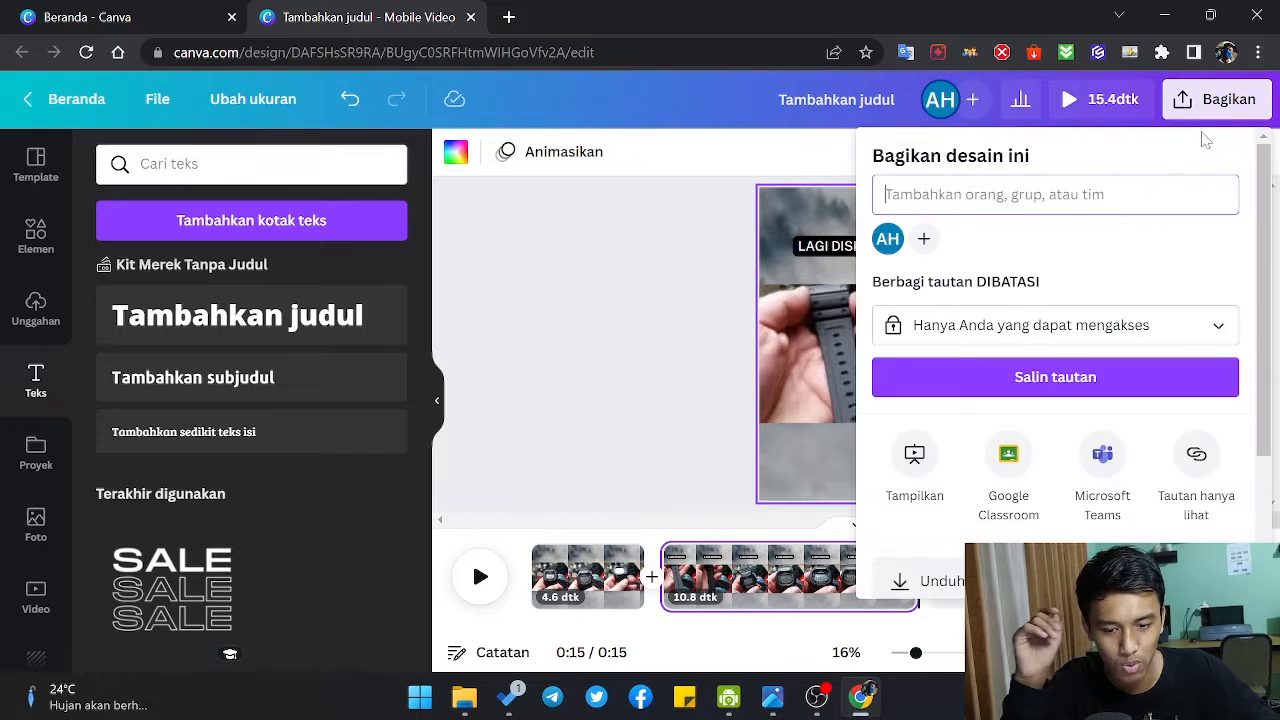
pyautogui.scroll(-3, 990, 380)
pyautogui.click(988, 400)
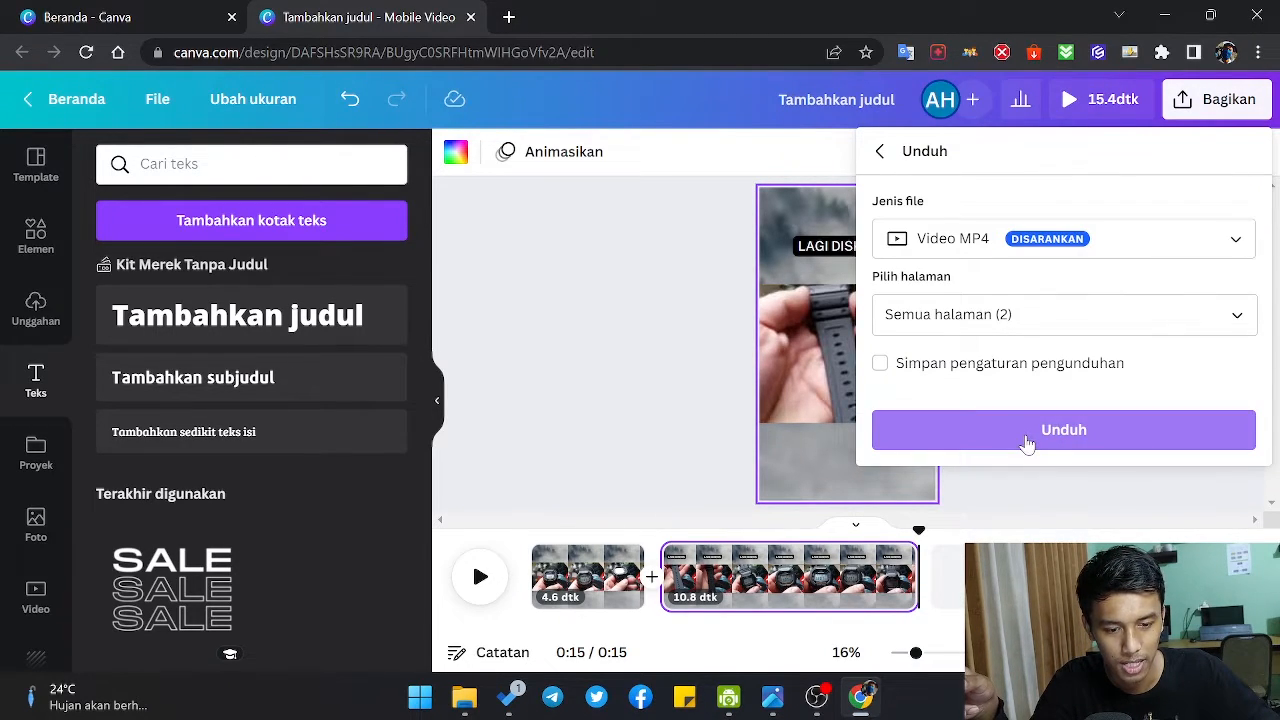
pyautogui.click(1027, 440)
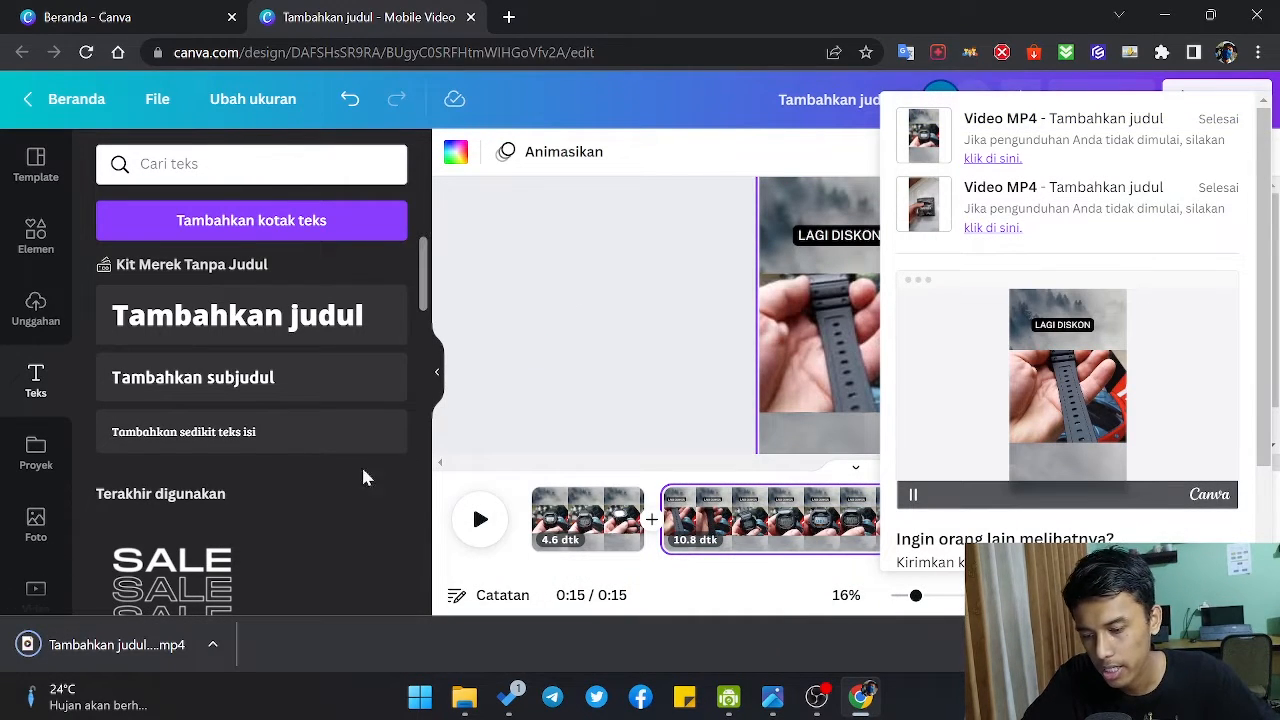
pyautogui.click(628, 385)
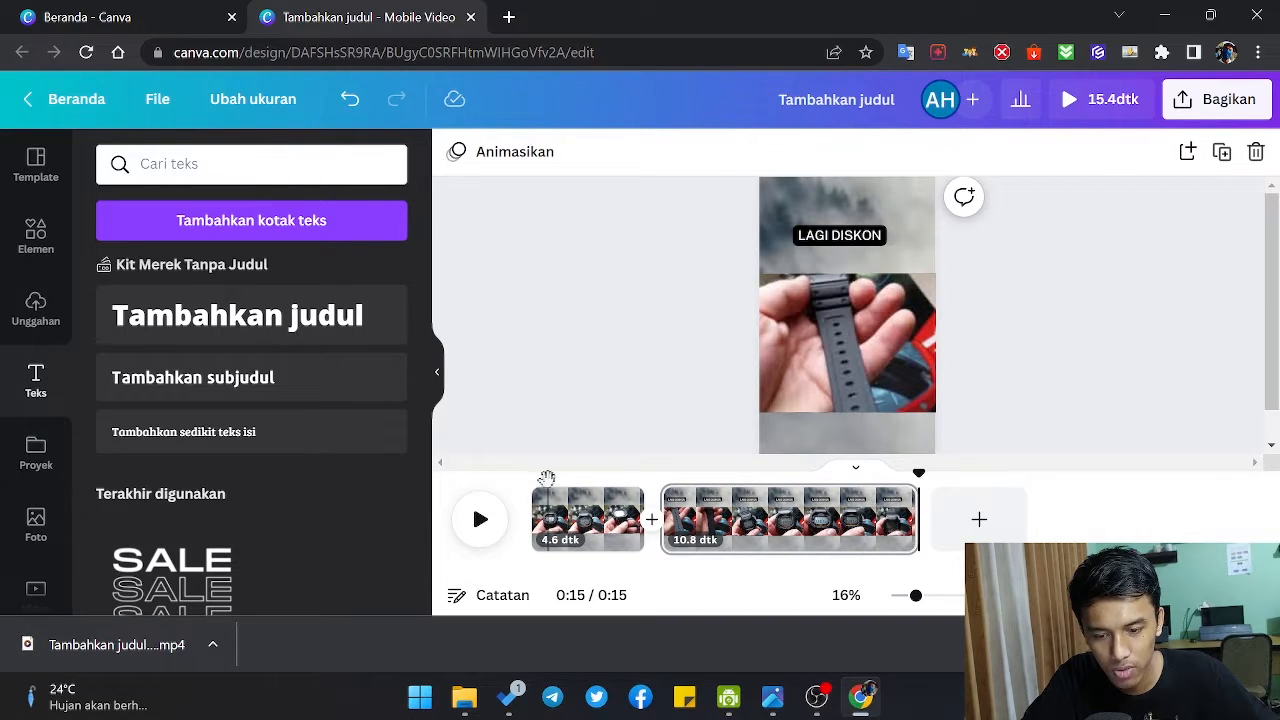
# Step: Play the shortened video from near its start up to about 0:06 on the second page
pyautogui.click(546, 478)
pyautogui.press('space')
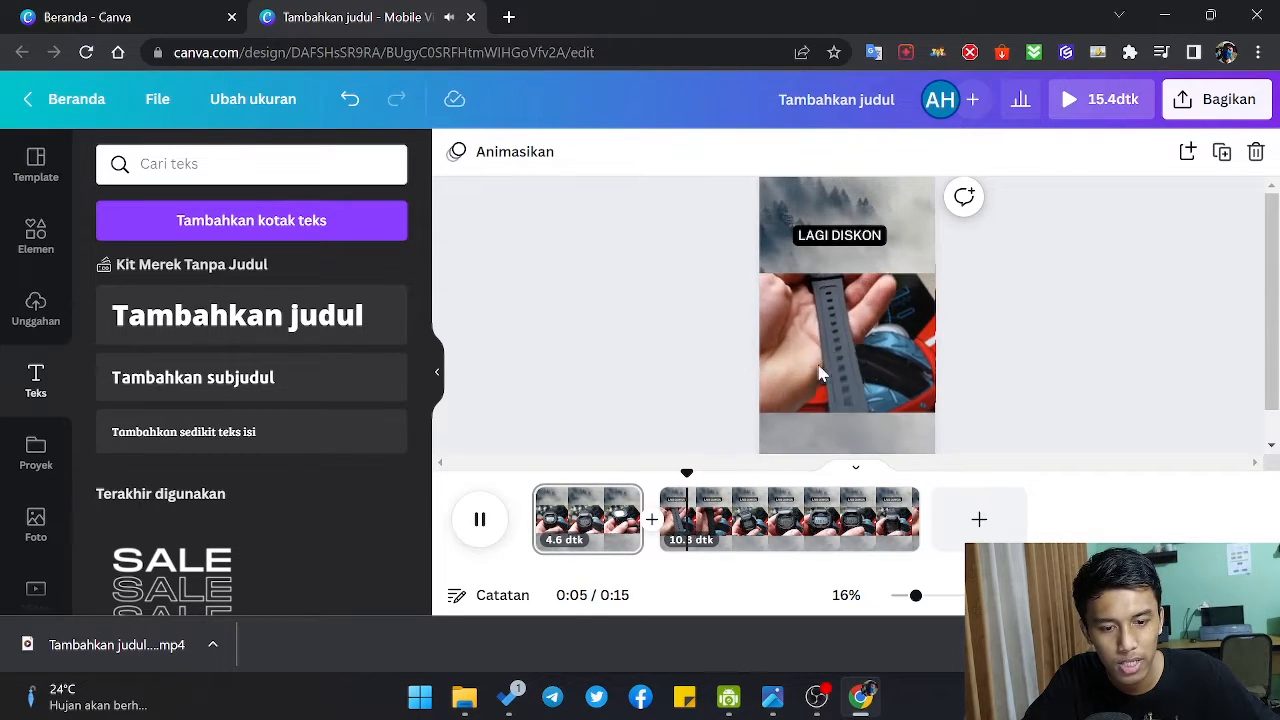
pyautogui.click(480, 519)
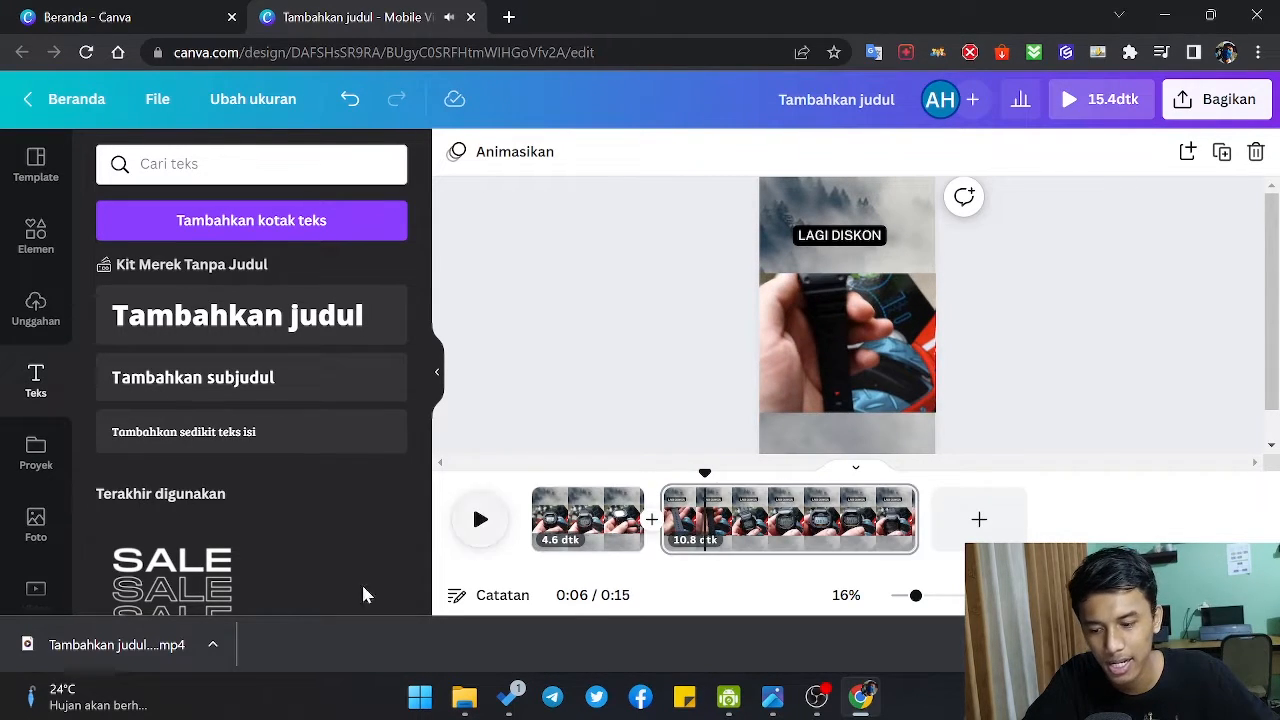
# Step: Watch the downloaded MP4 in the media player, close it, and return the design's playhead to about 0:01
pyautogui.click(157, 652)
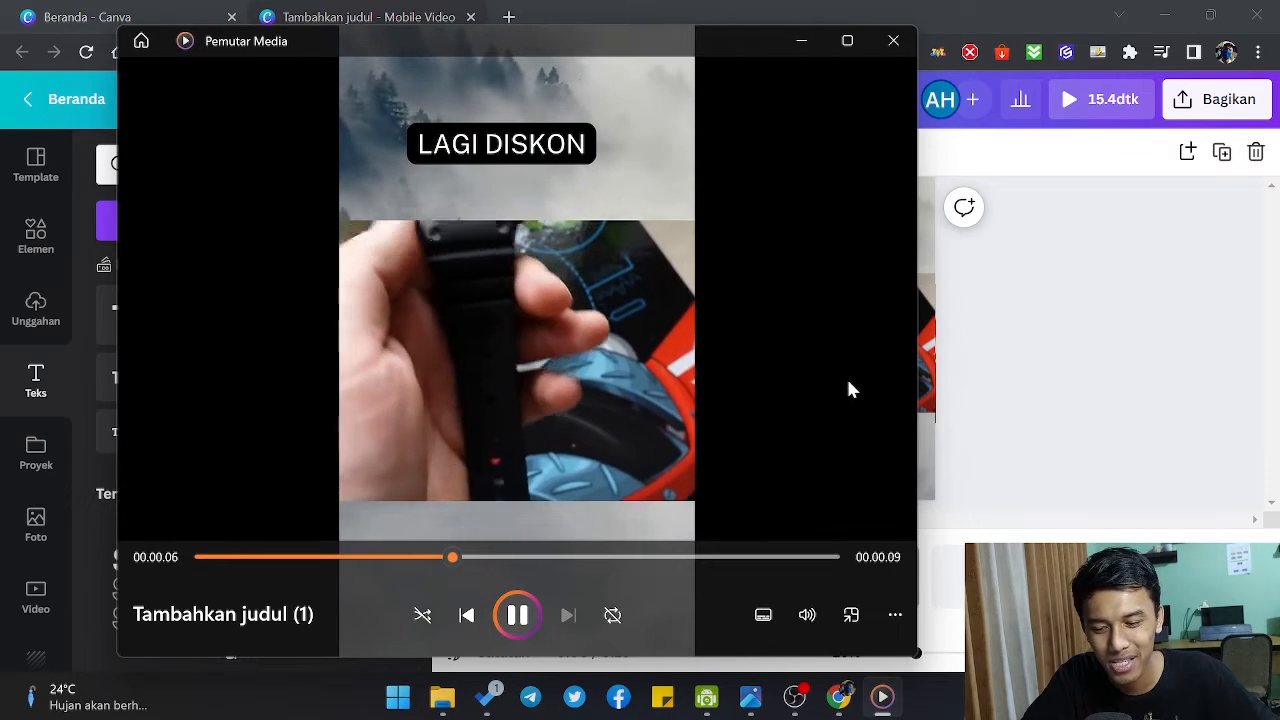
pyautogui.click(866, 44)
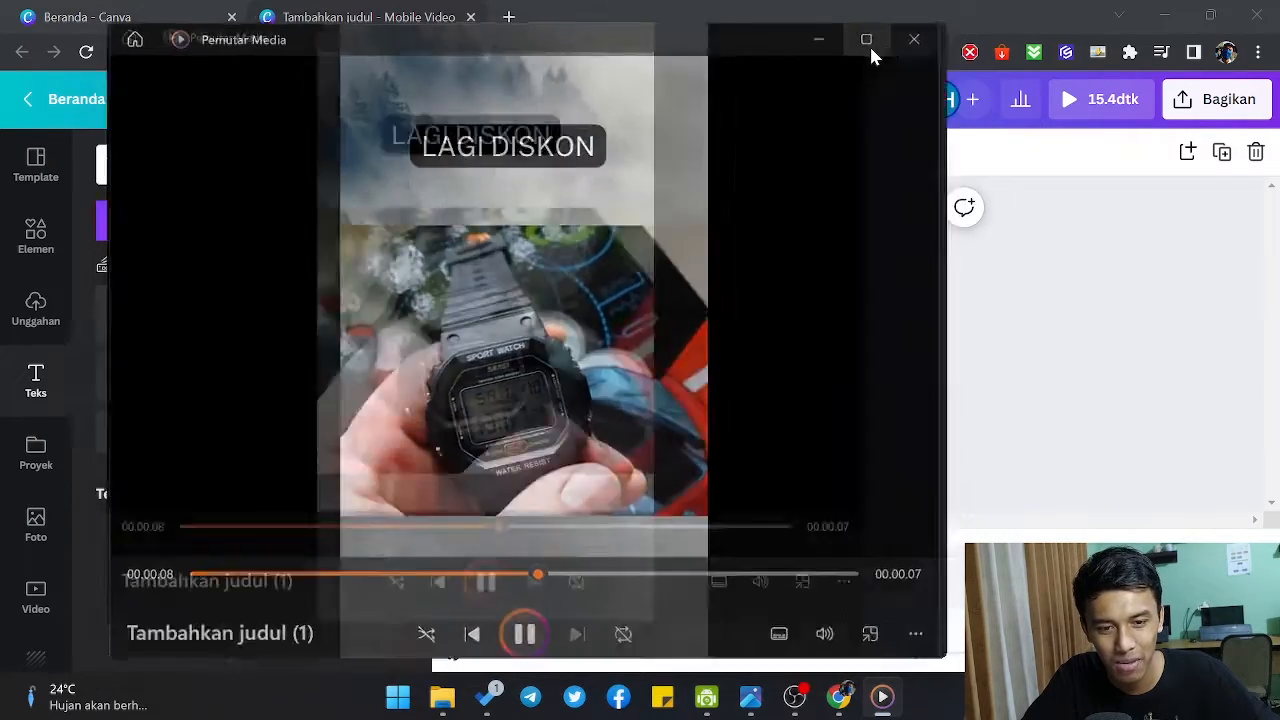
pyautogui.click(1212, 15)
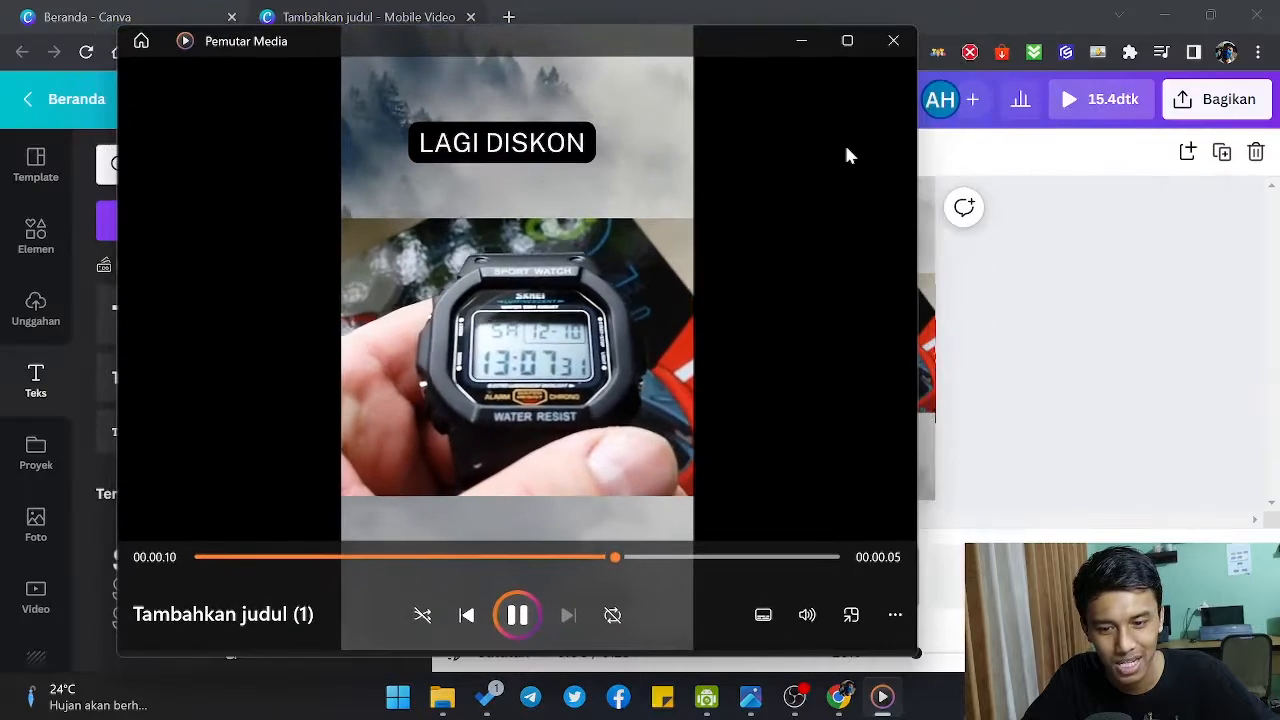
pyautogui.click(893, 40)
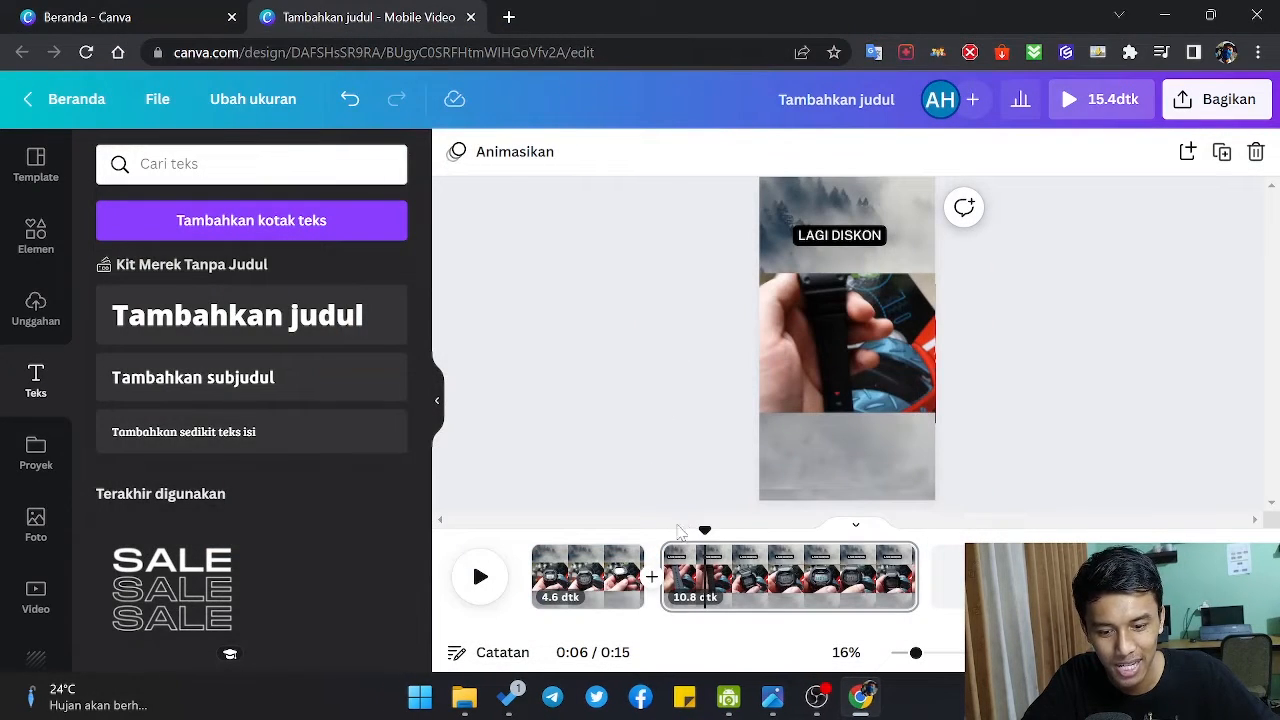
pyautogui.moveTo(705, 528); pyautogui.dragTo(570, 445)
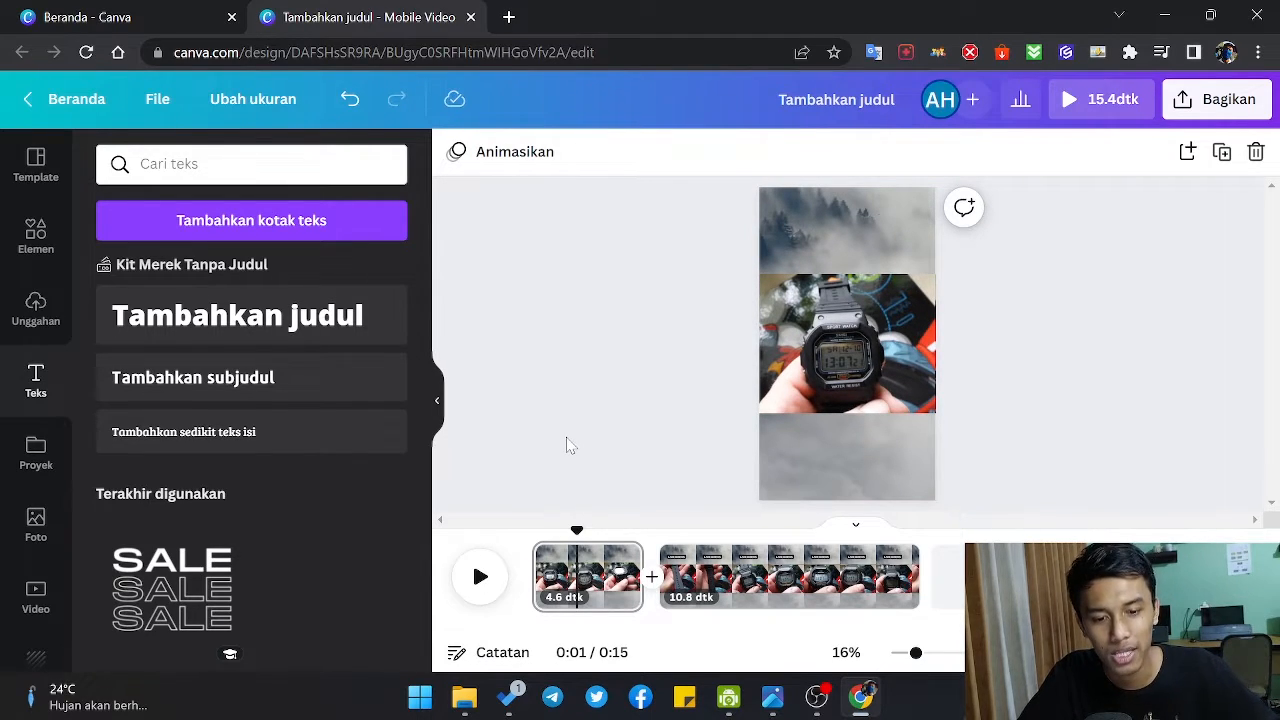
# Step: Select the first page's video background and browse the landscape, pattern and gradient backgrounds offered as alternatives
pyautogui.click(790, 234)
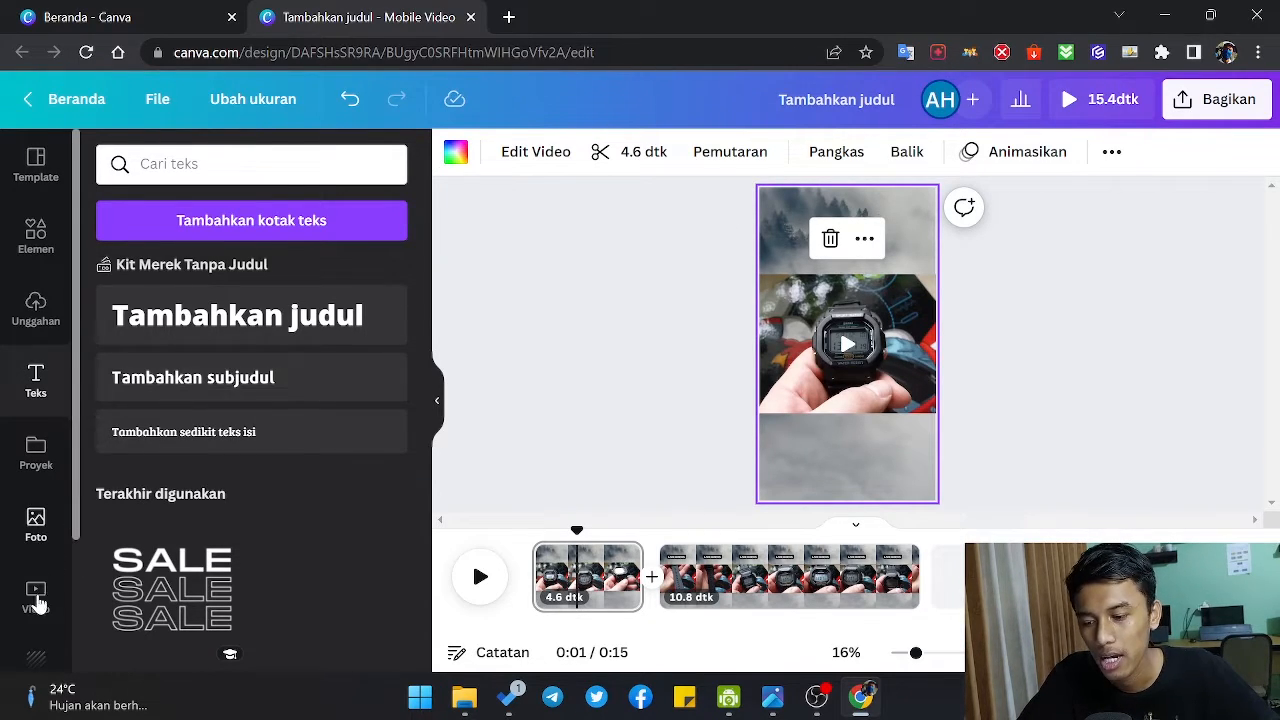
pyautogui.click(40, 658)
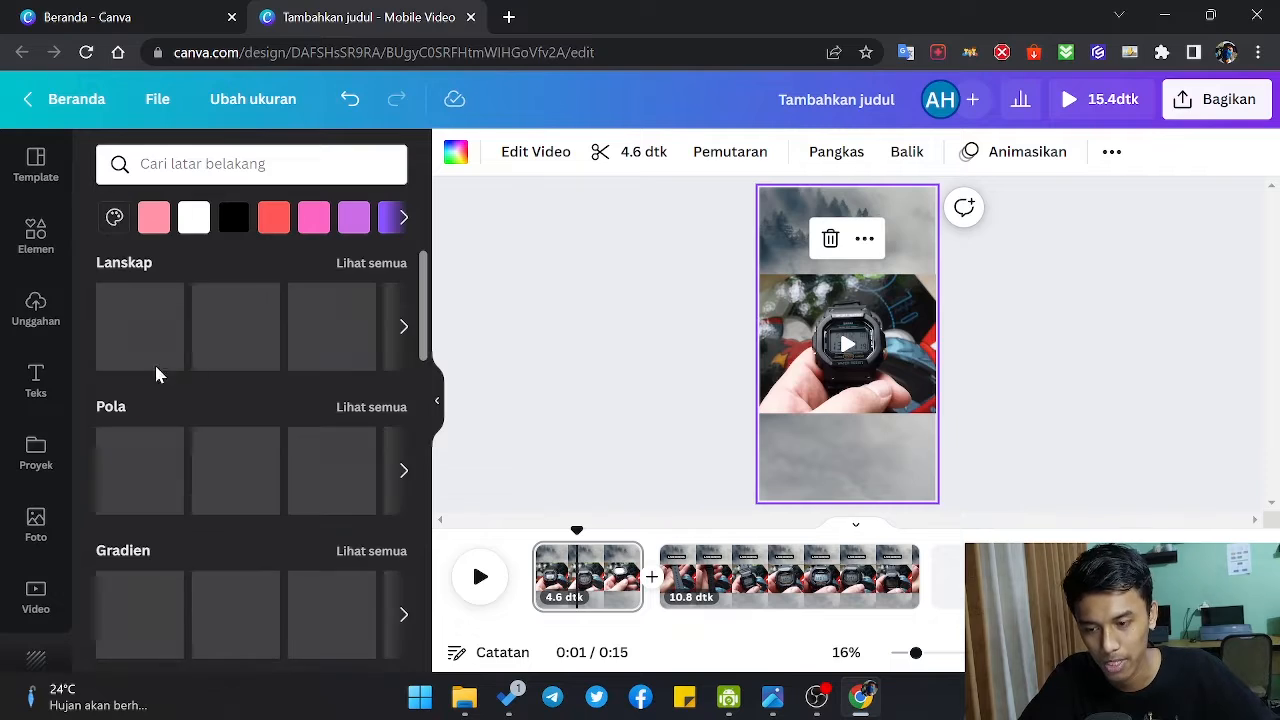
pyautogui.scroll(-1, 25, 507)
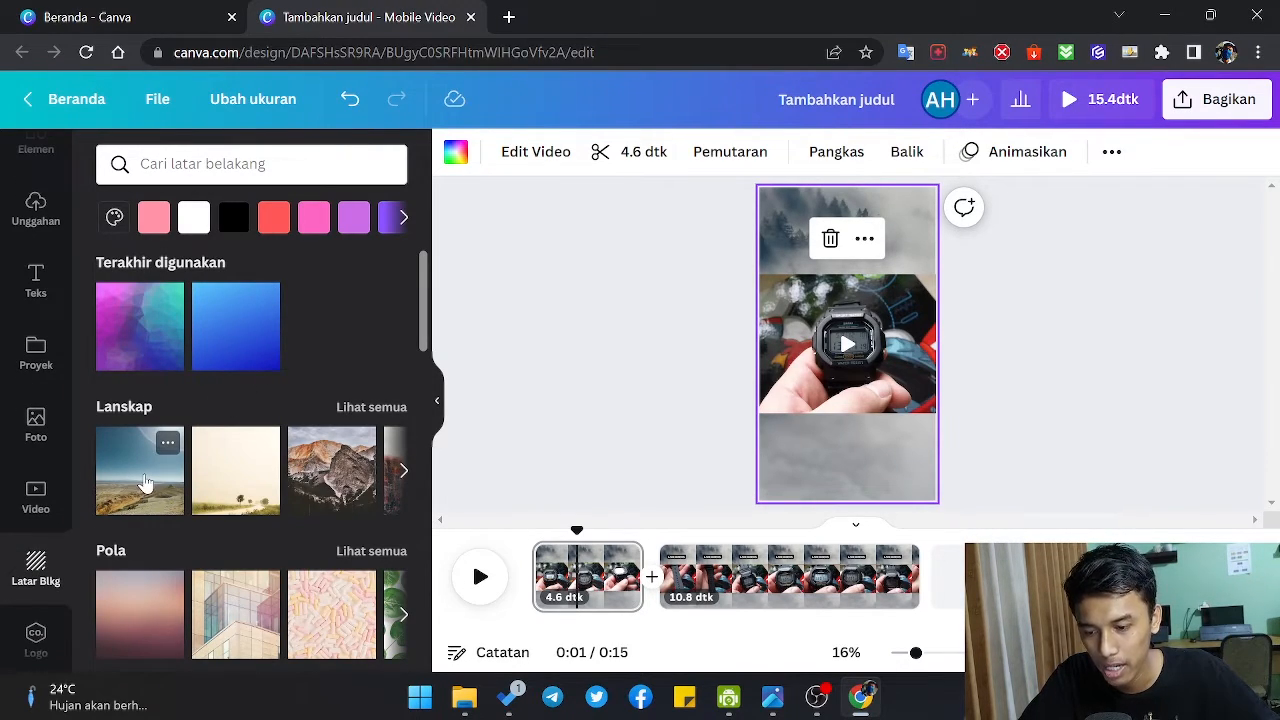
pyautogui.scroll(-1, 140, 490)
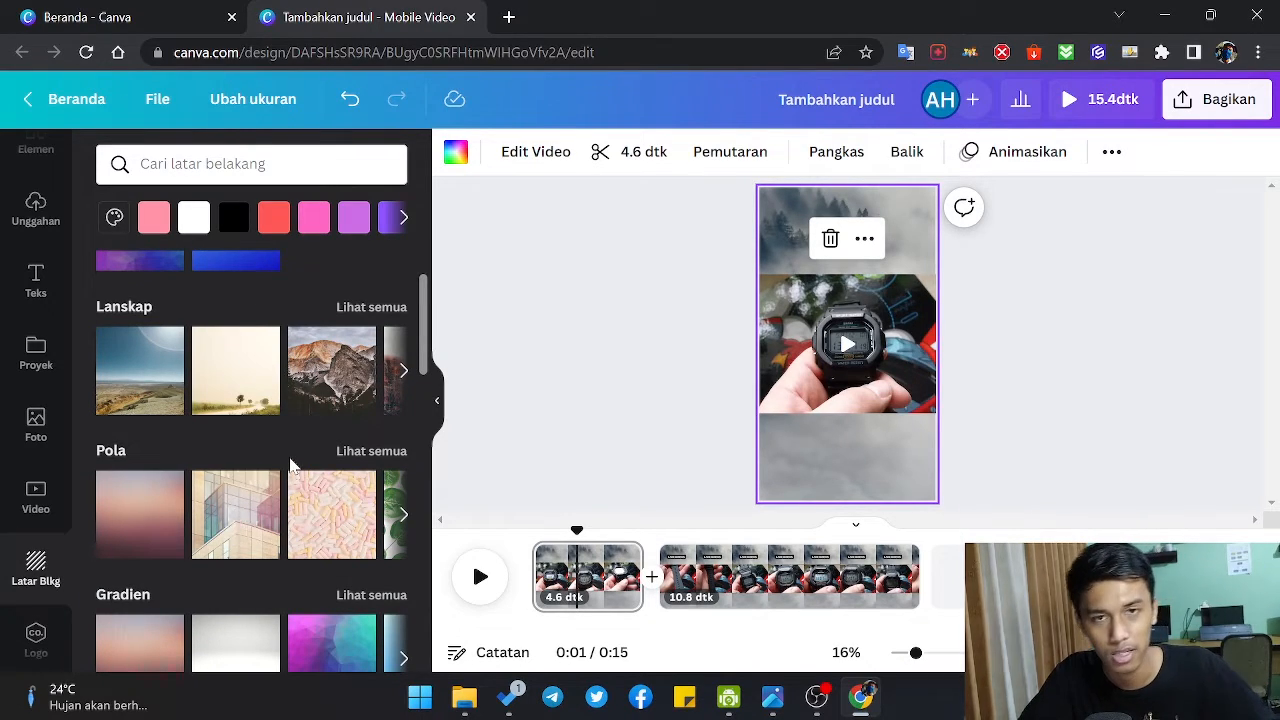
# Step: Deselect the background and play the first page from about 0:01 to 0:03
pyautogui.click(567, 427)
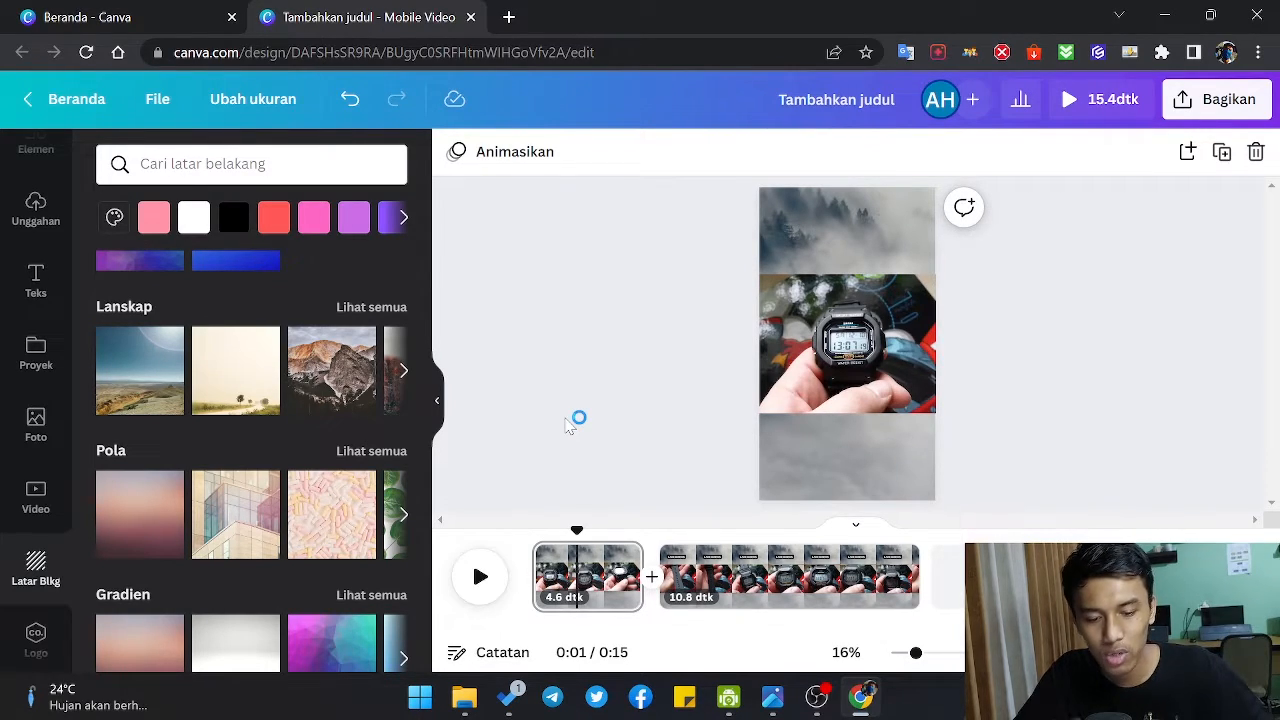
pyautogui.click(480, 576)
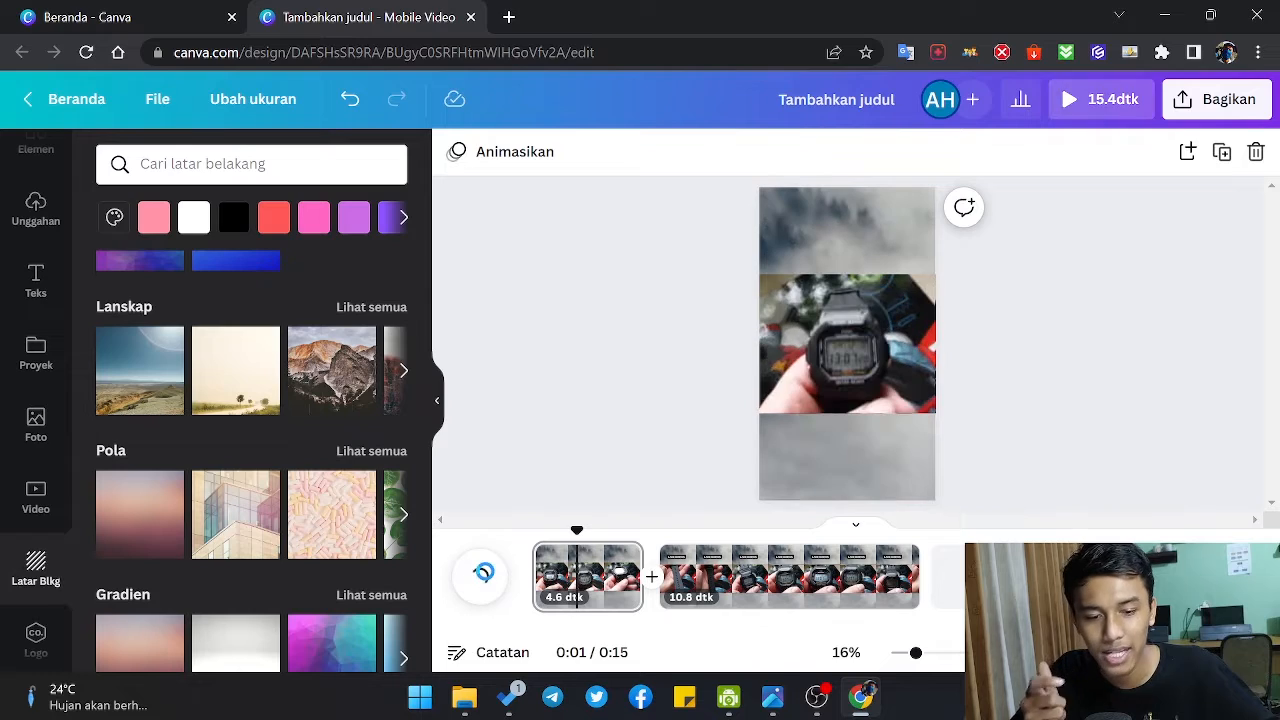
pyautogui.click(480, 576)
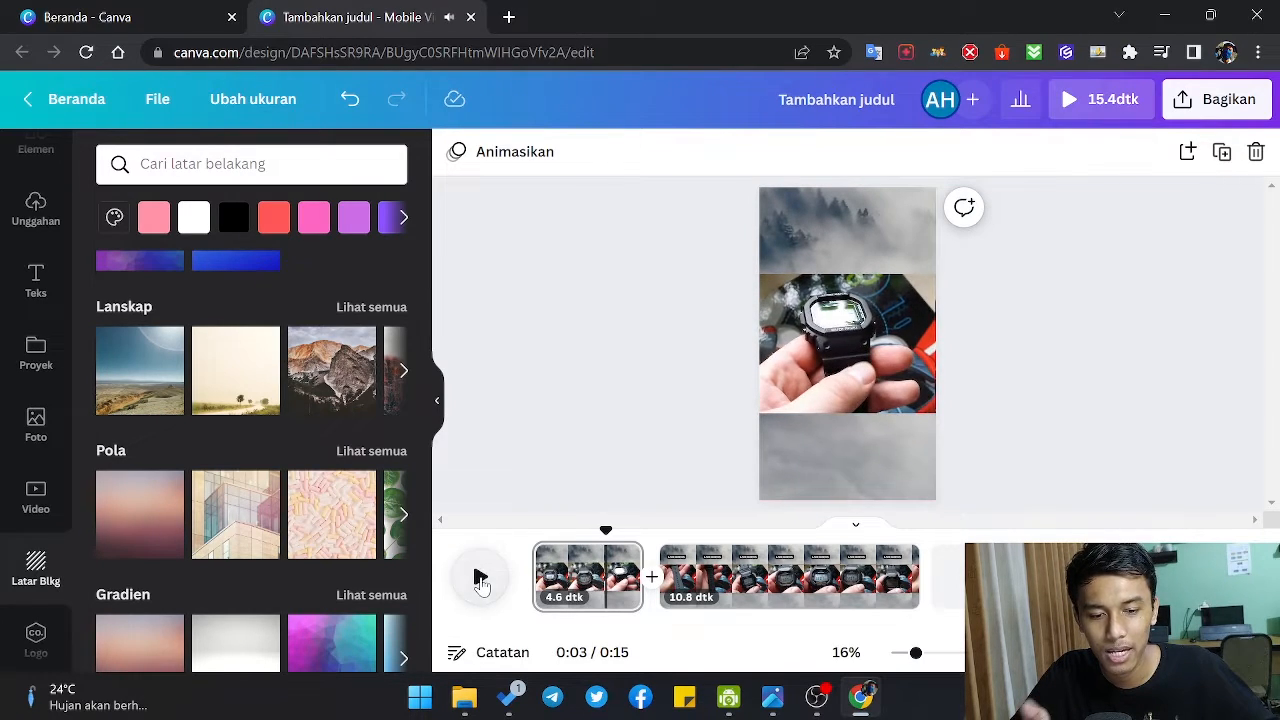